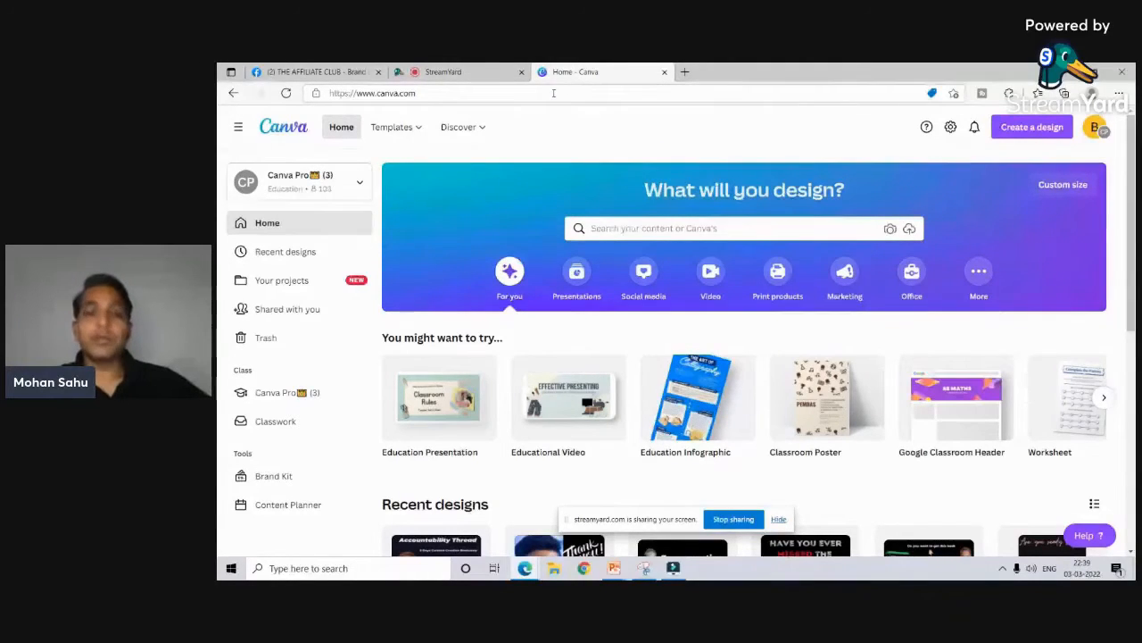
Step: Create a new Facebook Post design by searching the design types for "facebook post", and close the Canva home page
{"action": "mouse_move", "coordinate": [439, 143]}
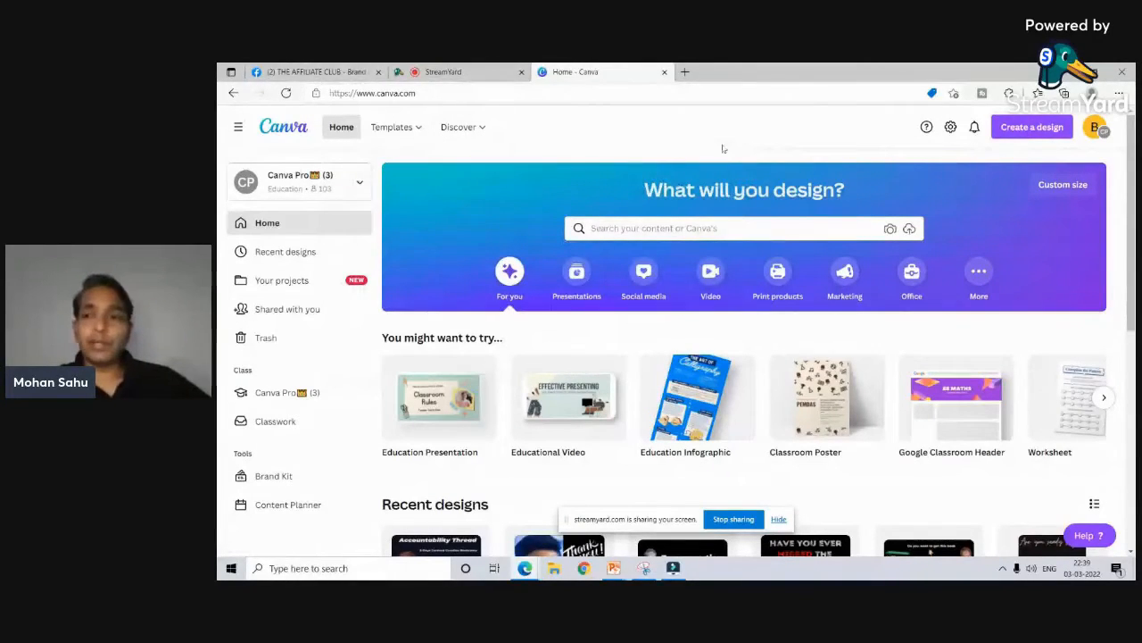
{"action": "left_click", "coordinate": [1035, 128]}
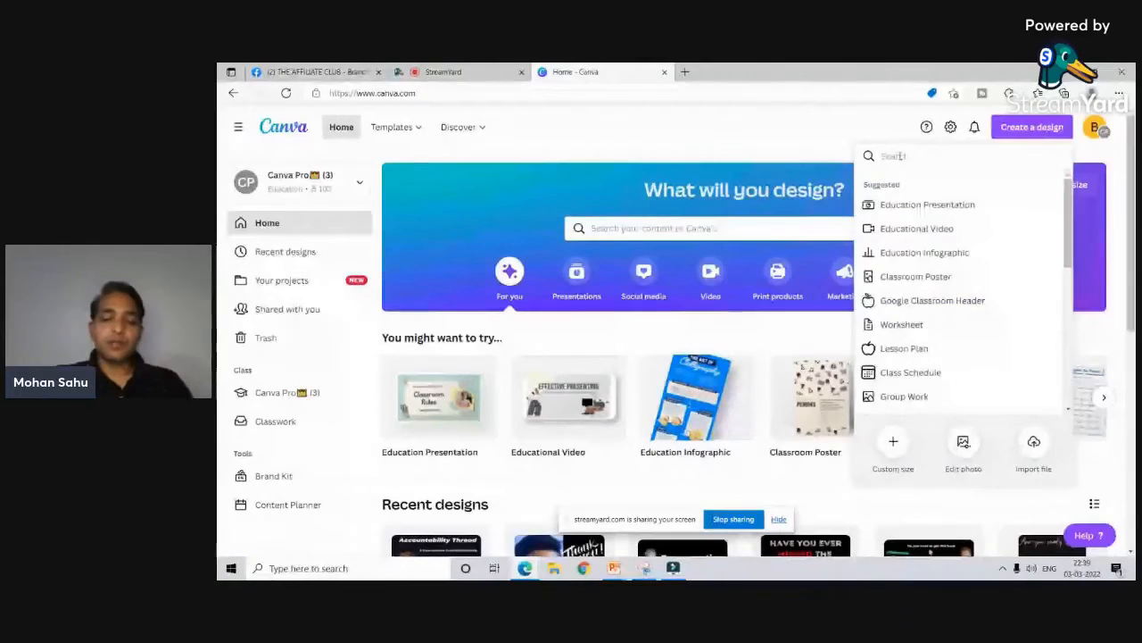
{"action": "type", "text": "facebo"}
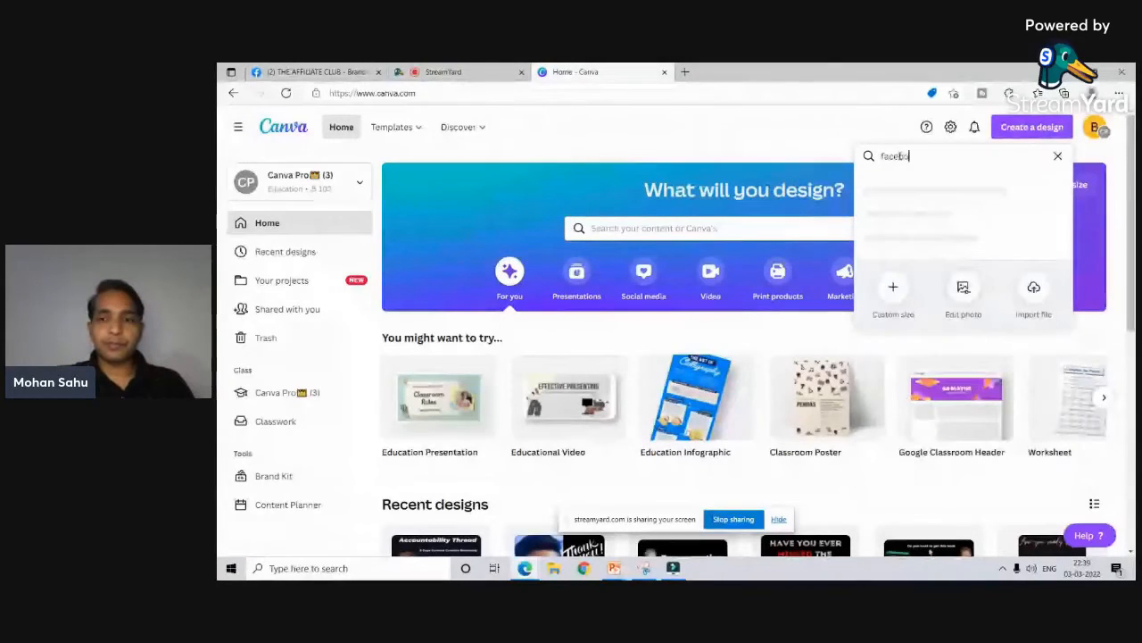
{"action": "type", "text": "ok post"}
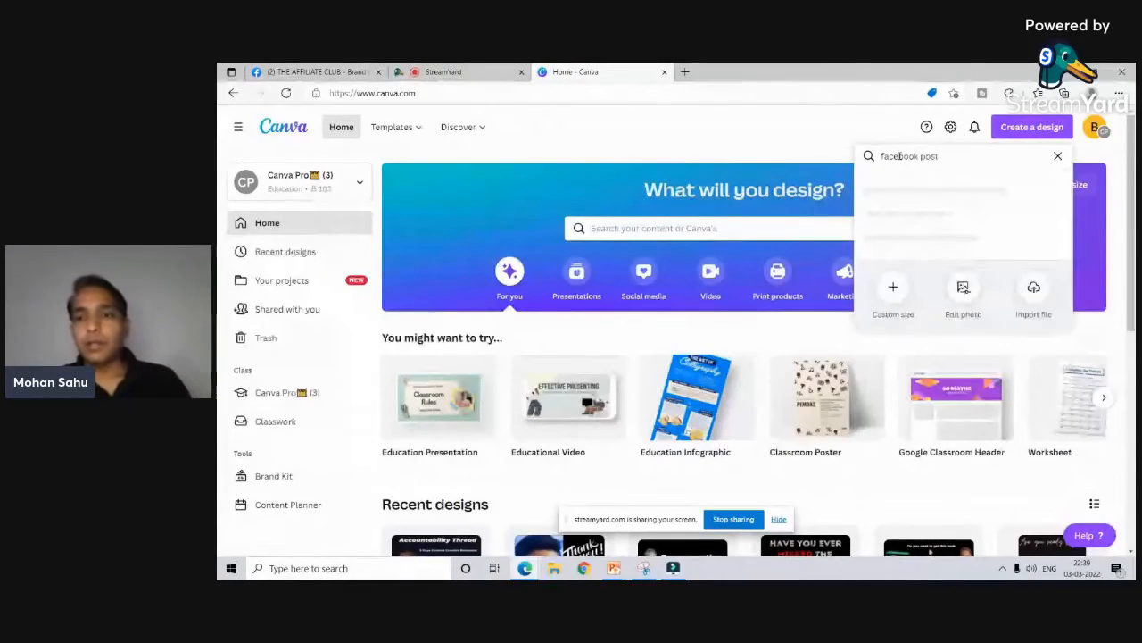
{"action": "left_click", "coordinate": [910, 187]}
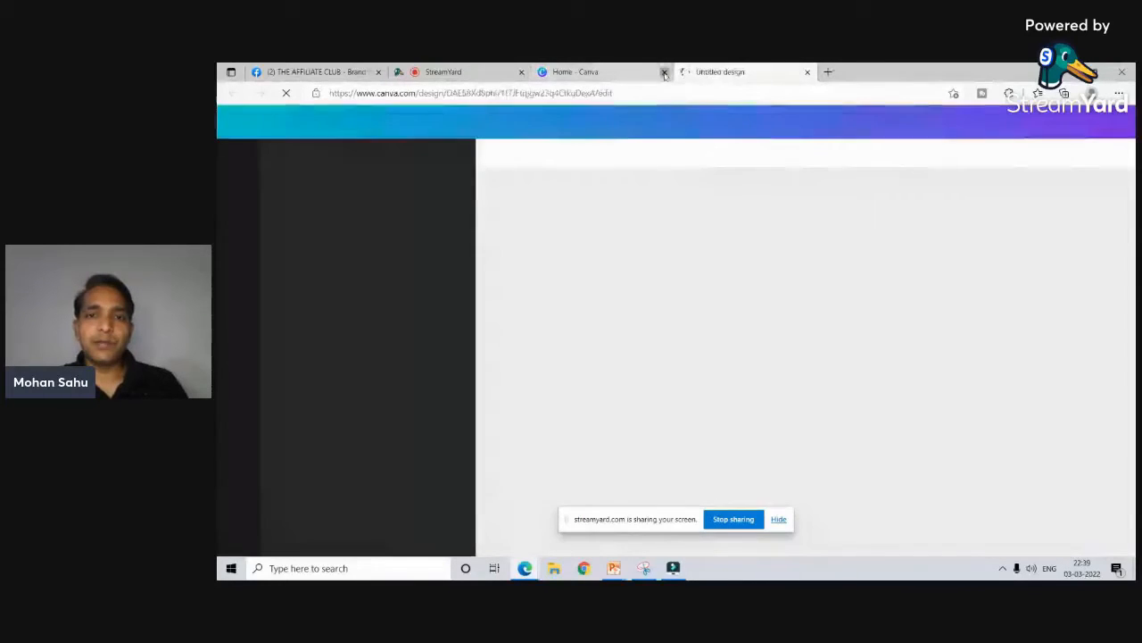
{"action": "left_click", "coordinate": [664, 71]}
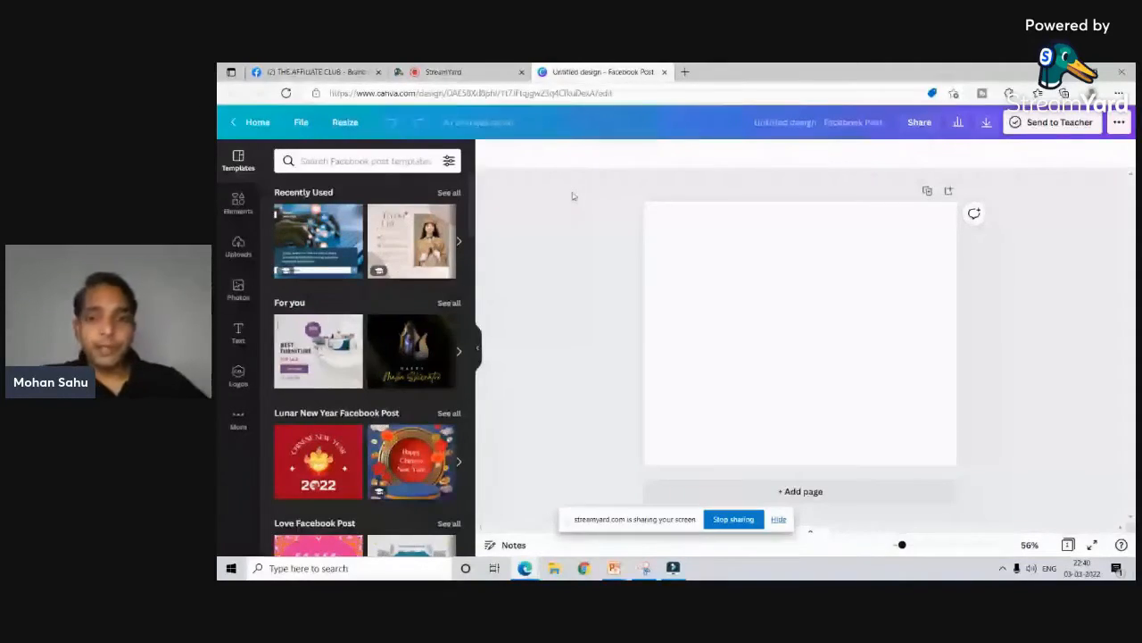
{"action": "left_click", "coordinate": [487, 74]}
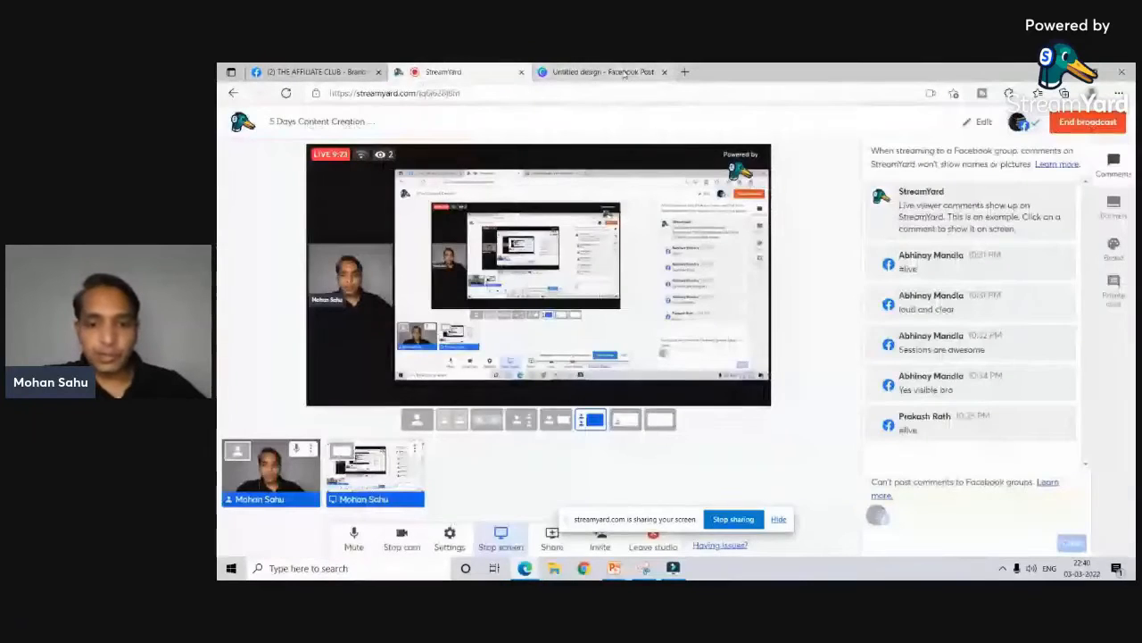
{"action": "left_click", "coordinate": [594, 73]}
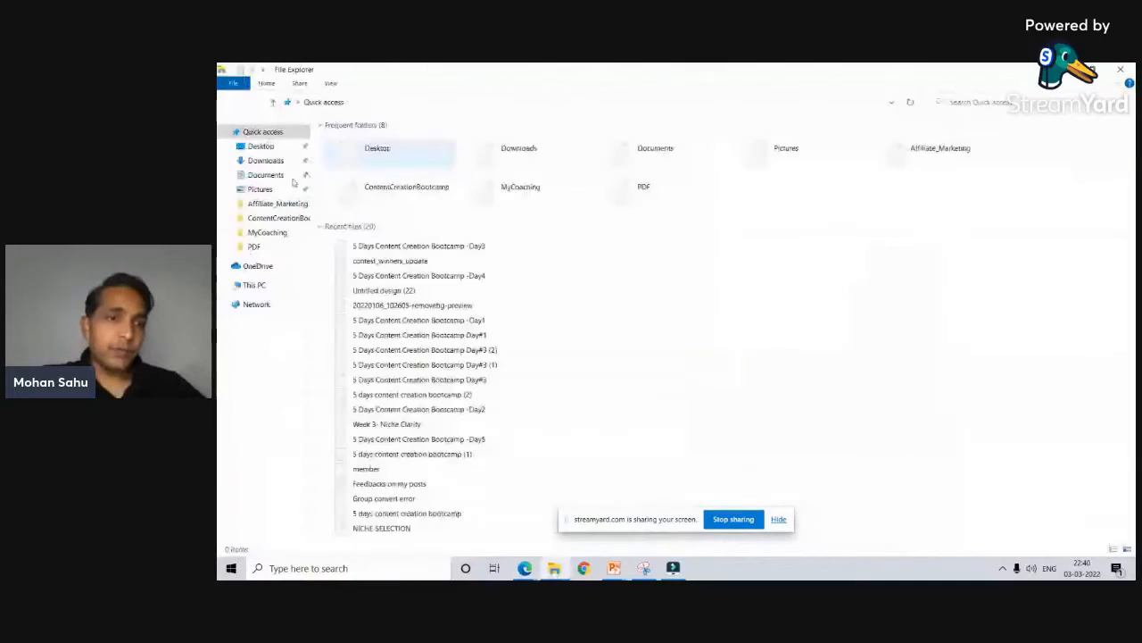
Step: Open the pics folder on the Business (E:) drive in File Explorer
{"action": "left_click", "coordinate": [258, 285]}
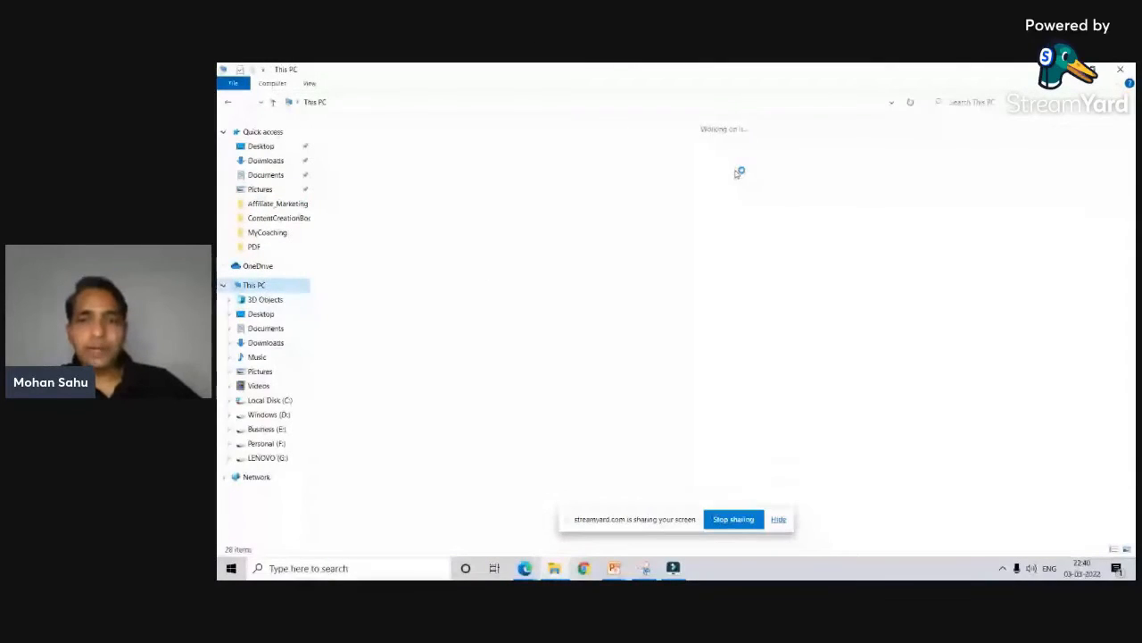
{"action": "double_click", "coordinate": [730, 228]}
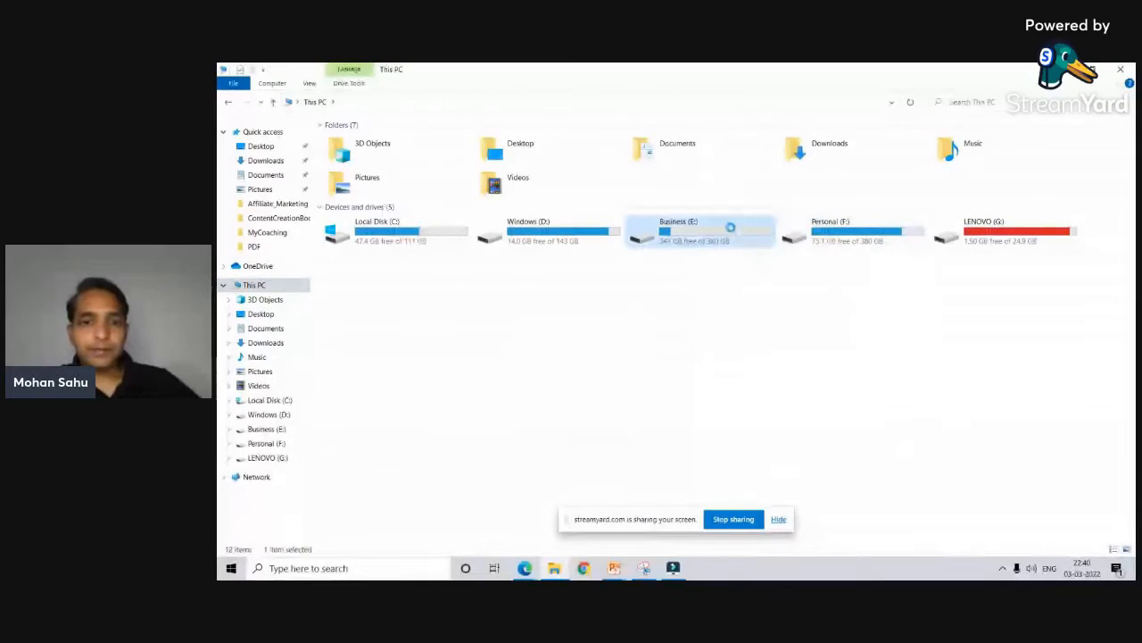
{"action": "double_click", "coordinate": [346, 194]}
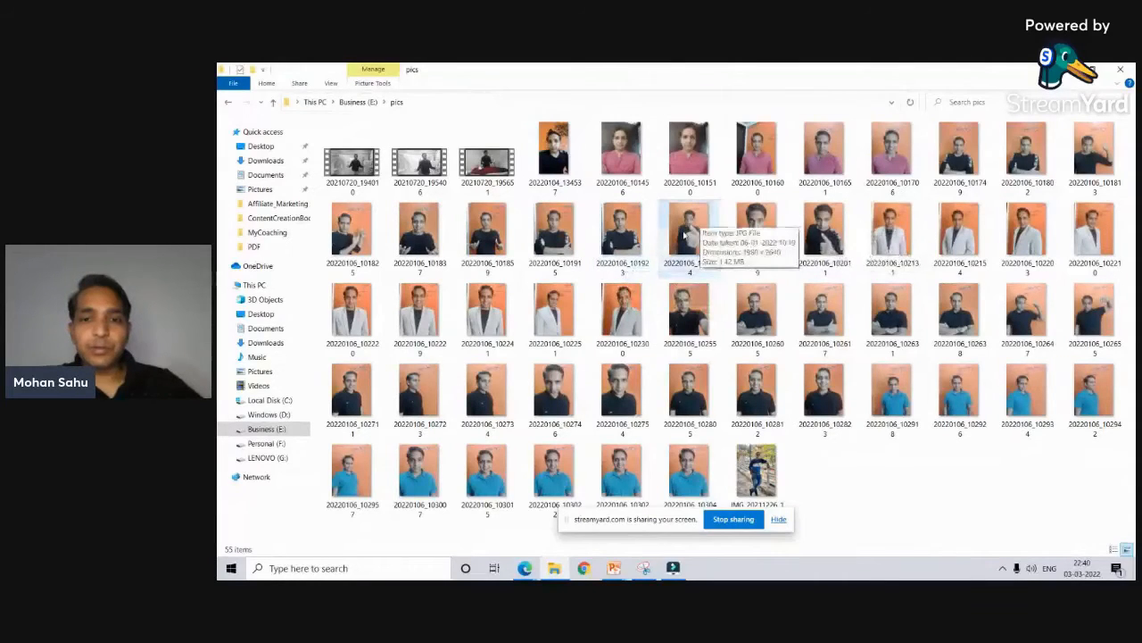
Step: Look through the portrait photos starting from 20220106_101934, and close the photo viewer and the folder
{"action": "left_click", "coordinate": [687, 231]}
{"action": "double_click", "coordinate": [687, 232]}
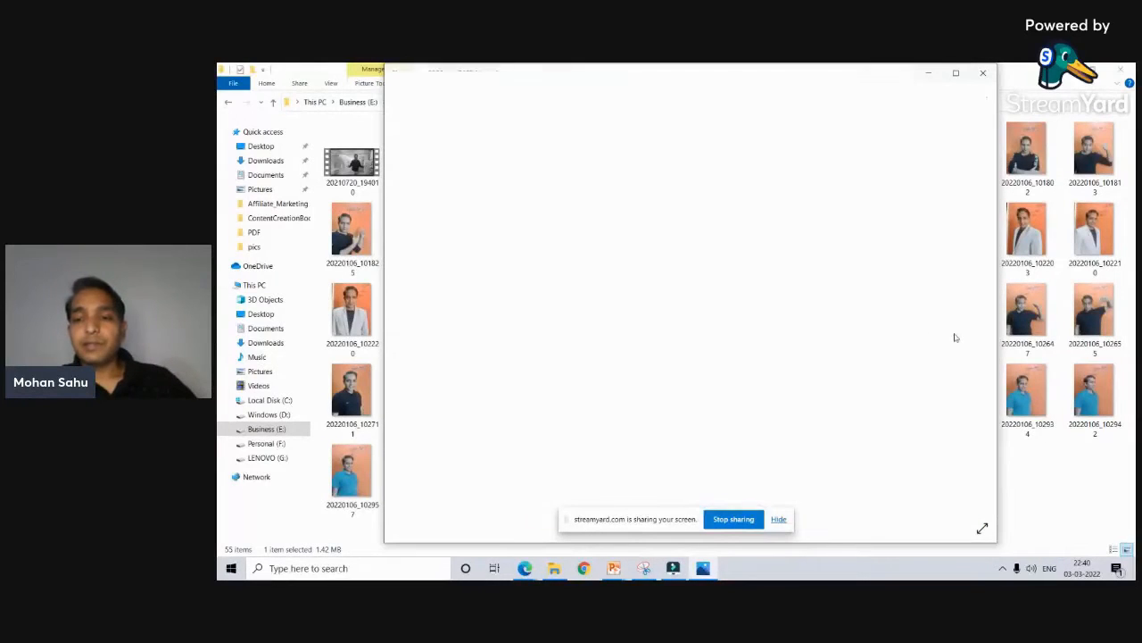
{"action": "key", "text": "Right"}
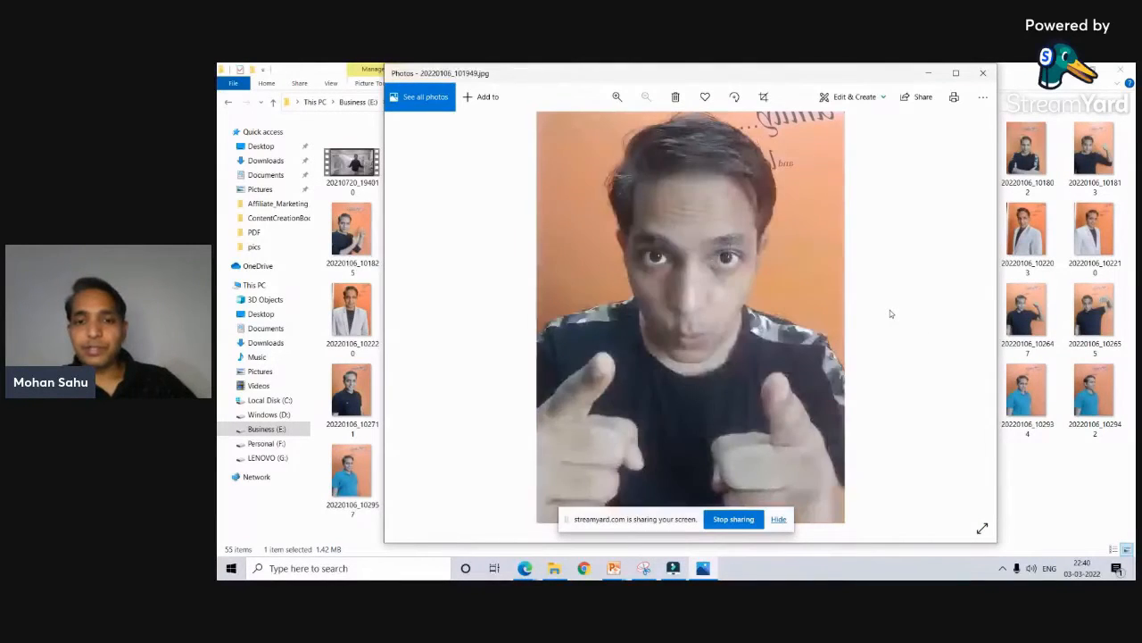
{"action": "key", "text": "Right"}
{"action": "key", "text": "Right"}
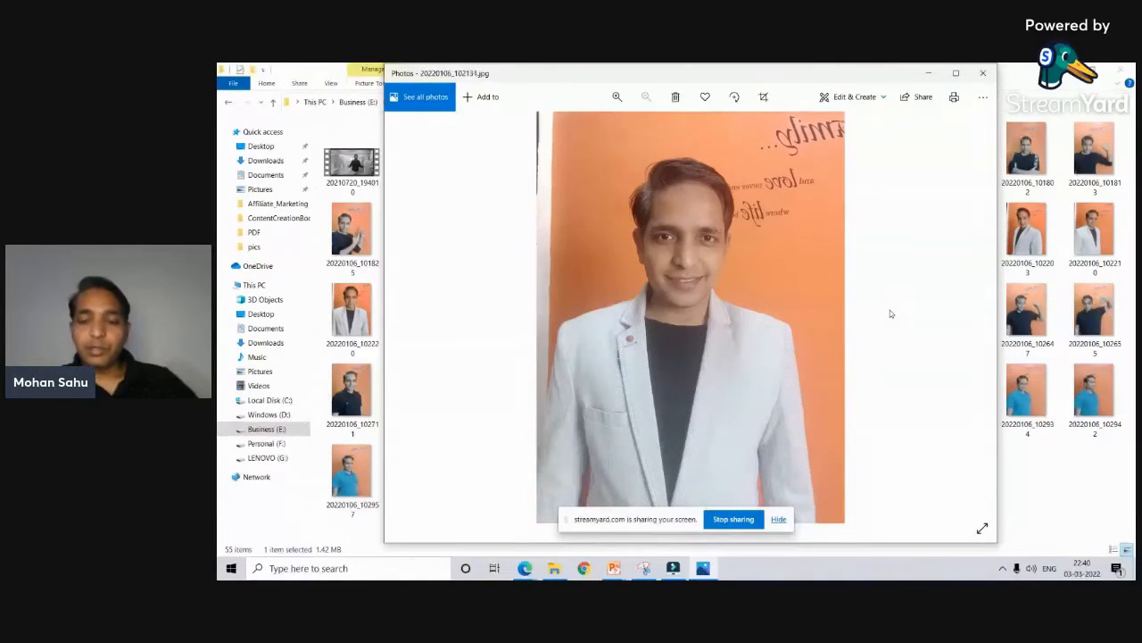
{"action": "key", "text": "Right"}
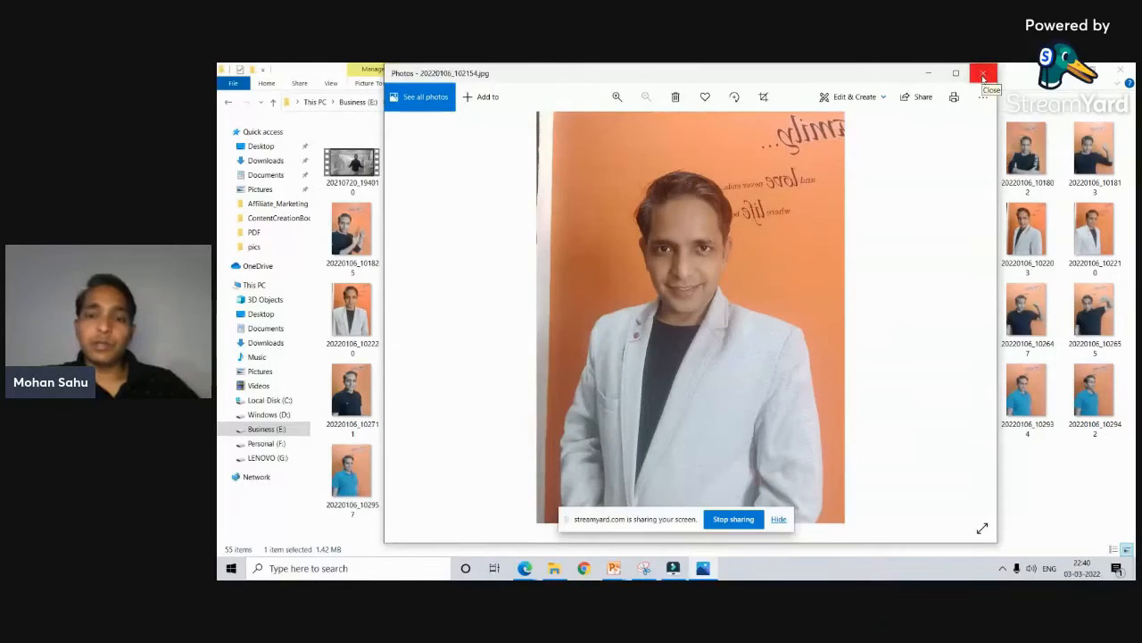
{"action": "left_click", "coordinate": [982, 77]}
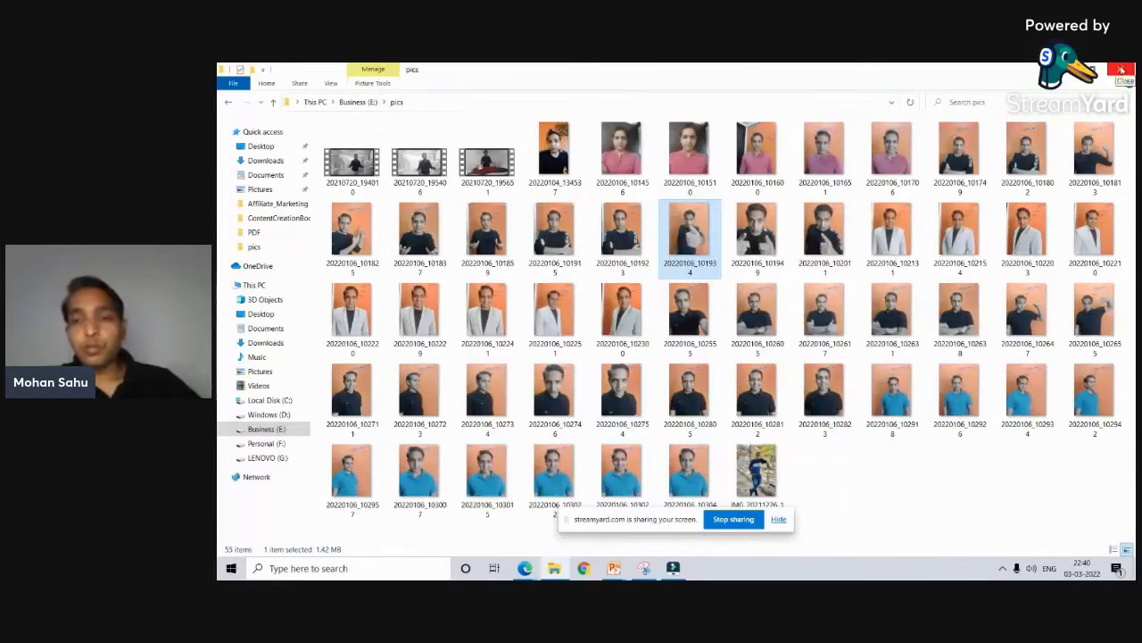
{"action": "left_click", "coordinate": [1122, 70]}
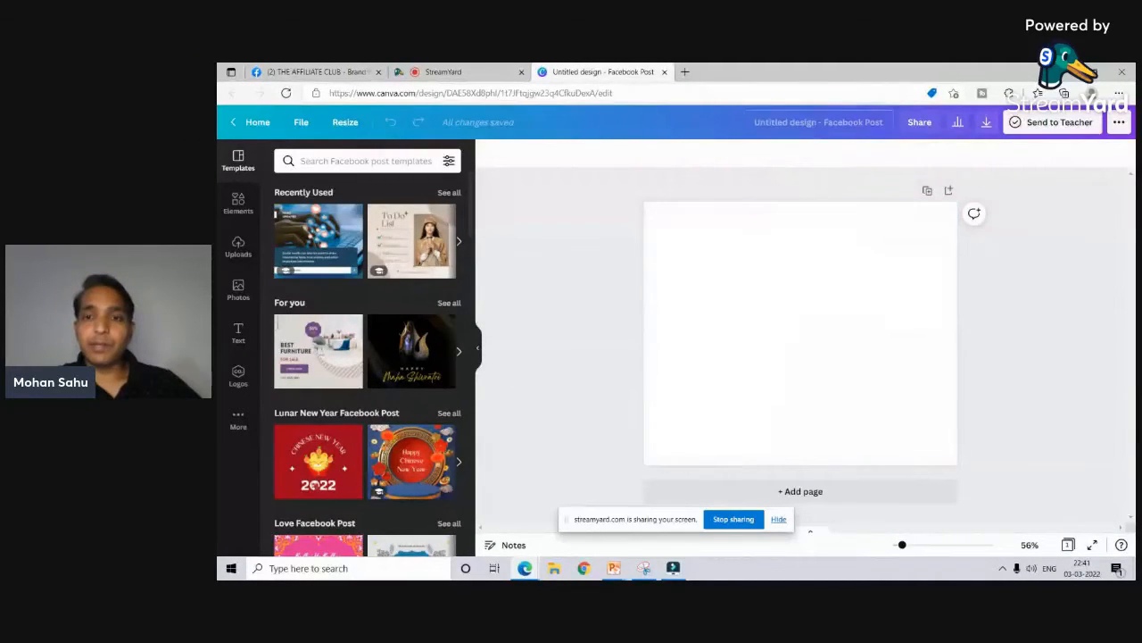
Step: Rename the design as "hook" and set the blank page's background to black
{"action": "type", "text": "hook"}
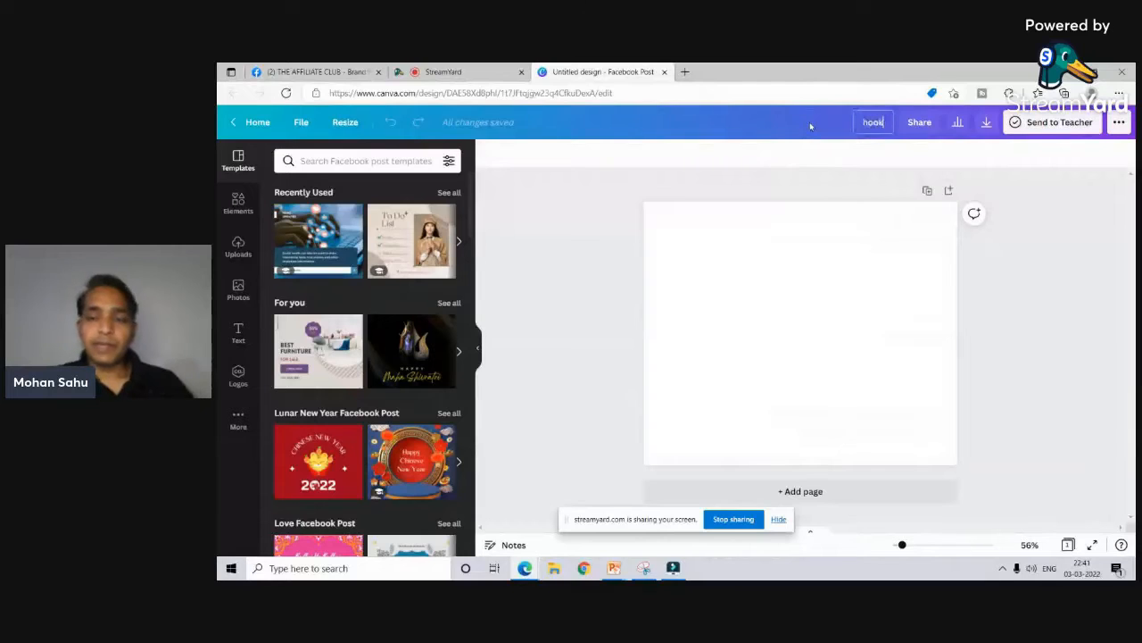
{"action": "left_click", "coordinate": [587, 215]}
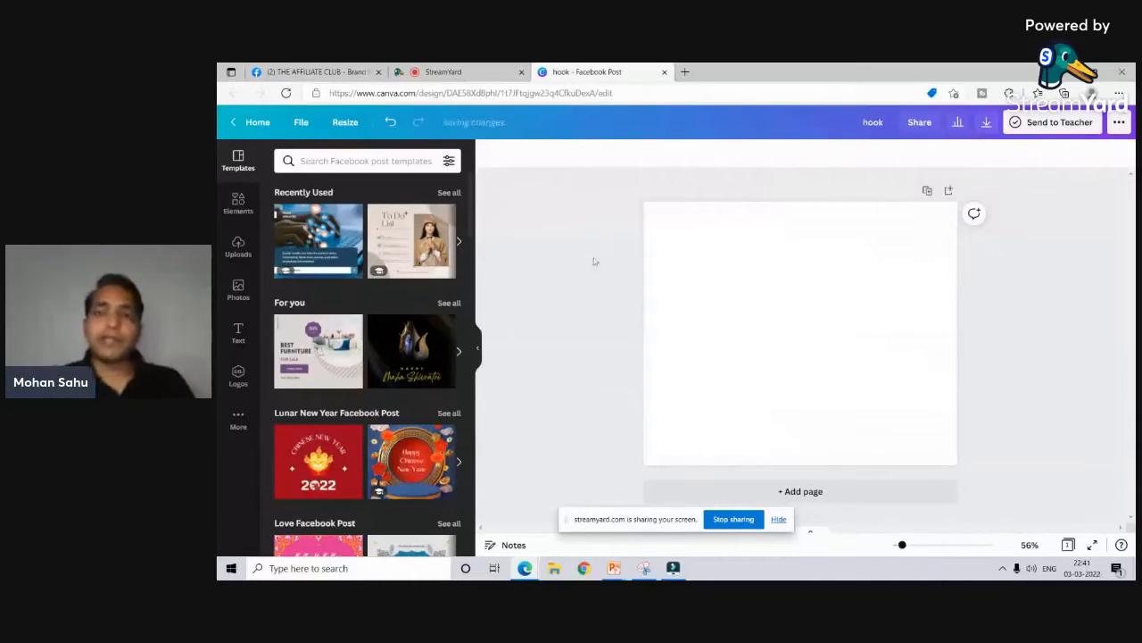
{"action": "left_click", "coordinate": [701, 268]}
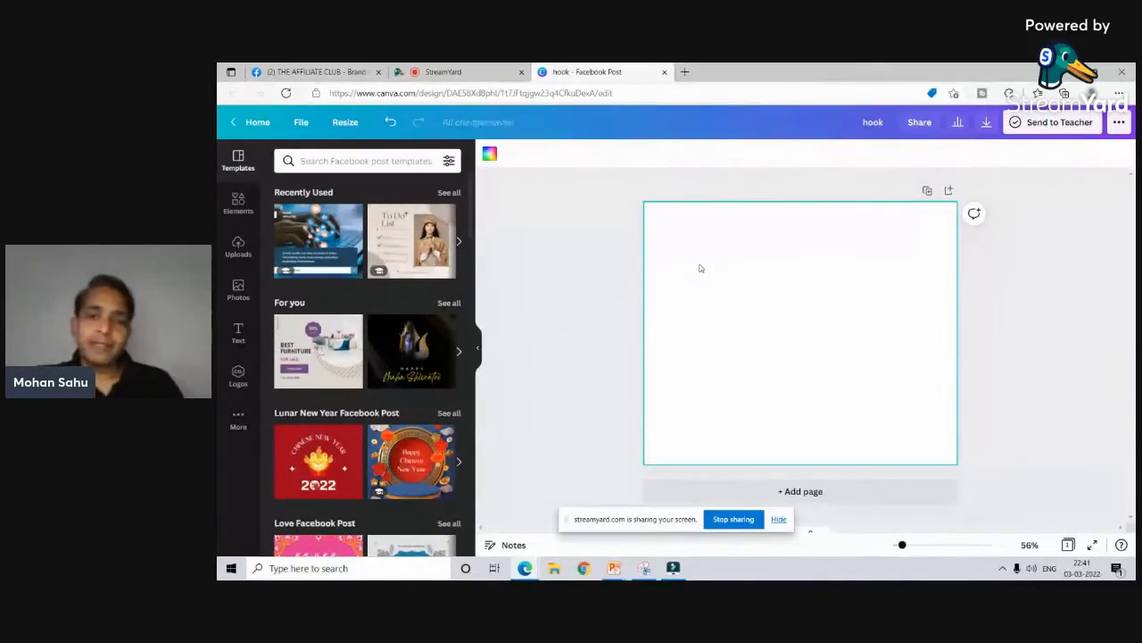
{"action": "left_click", "coordinate": [489, 156]}
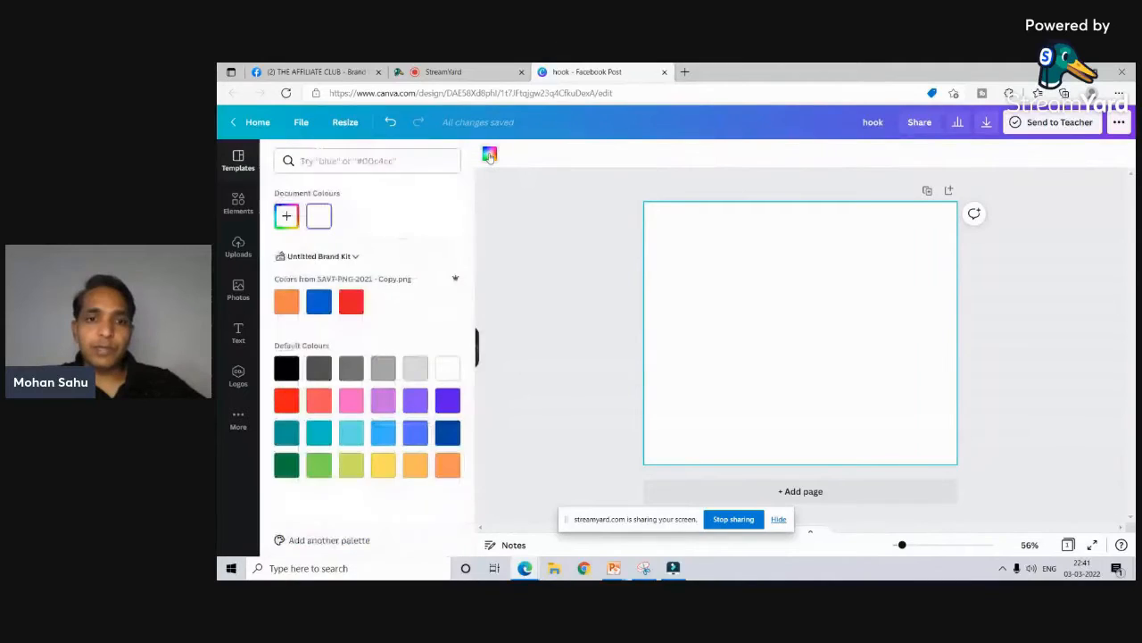
{"action": "left_click", "coordinate": [286, 367]}
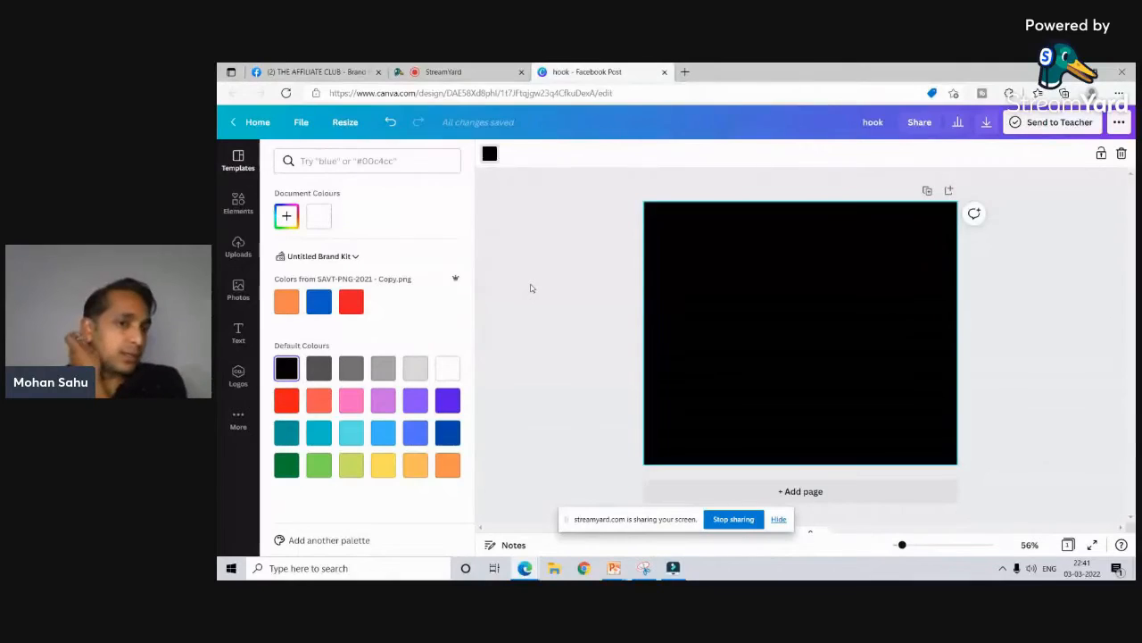
Step: Upload the photo 20220106_102011 from the pics folder on the Business (E:) drive
{"action": "left_click", "coordinate": [238, 246]}
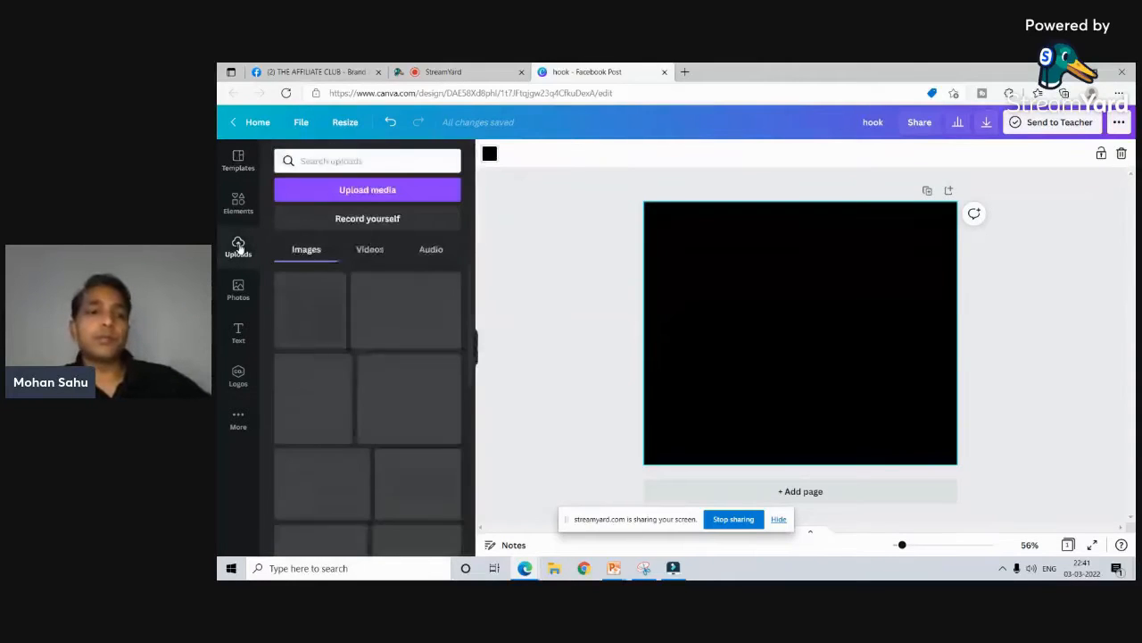
{"action": "left_click", "coordinate": [366, 191]}
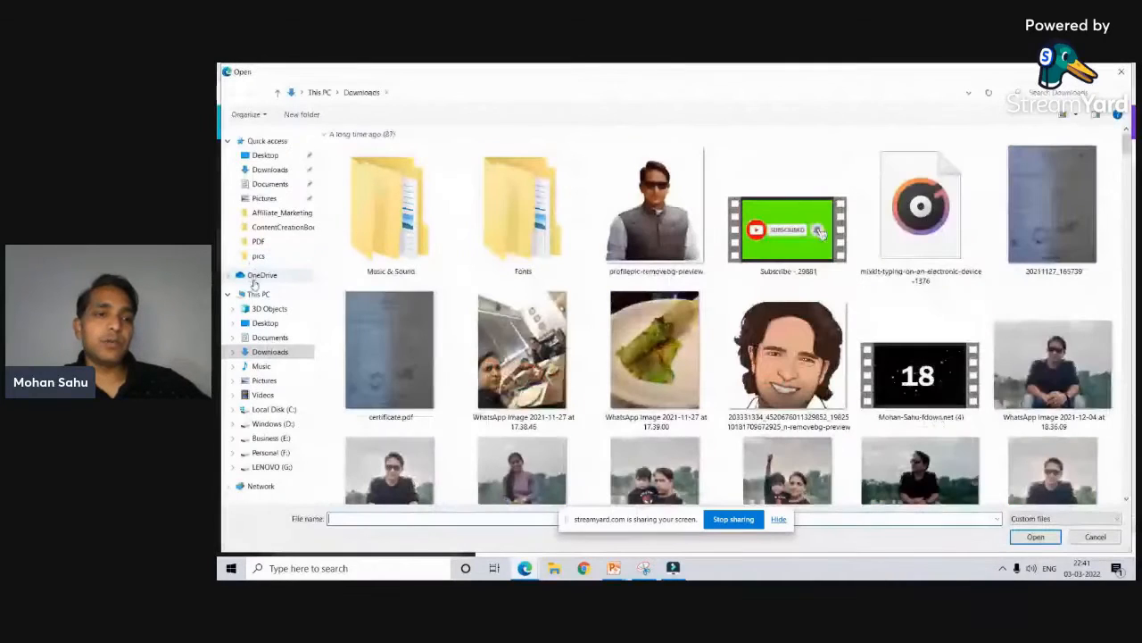
{"action": "left_click", "coordinate": [257, 293]}
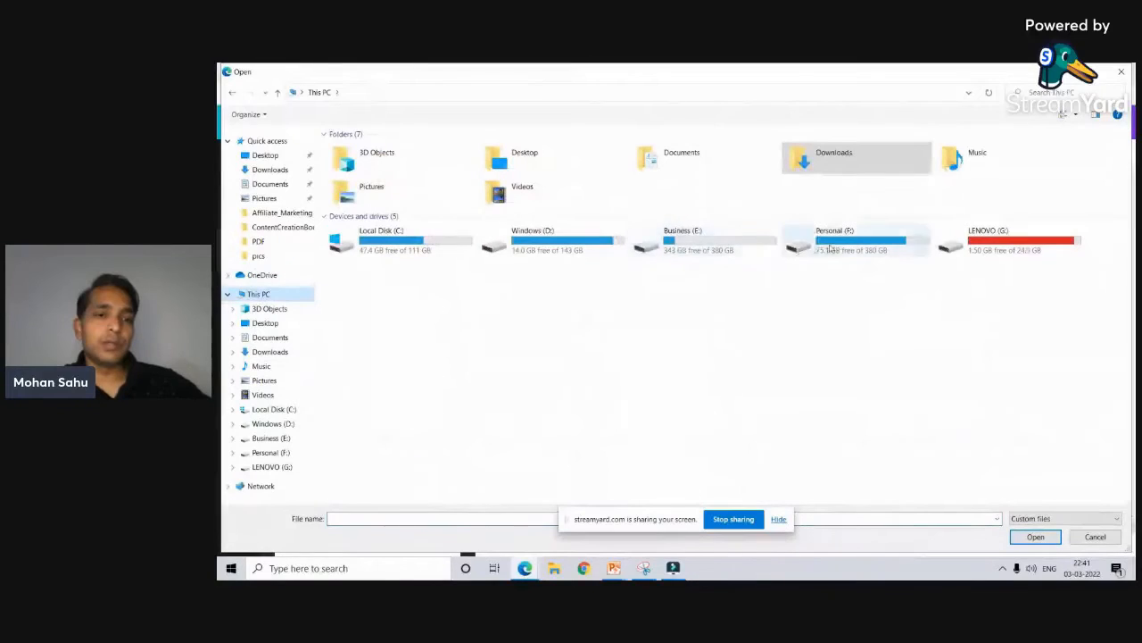
{"action": "double_click", "coordinate": [664, 238]}
{"action": "left_click", "coordinate": [348, 201]}
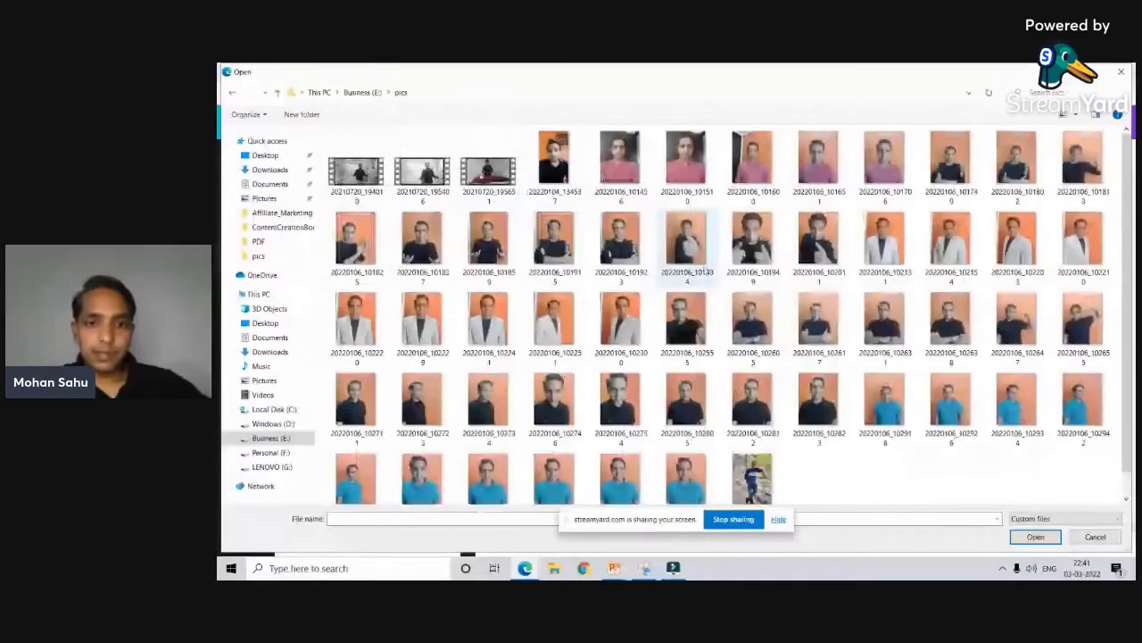
{"action": "left_click", "coordinate": [681, 252]}
{"action": "left_click", "coordinate": [813, 250]}
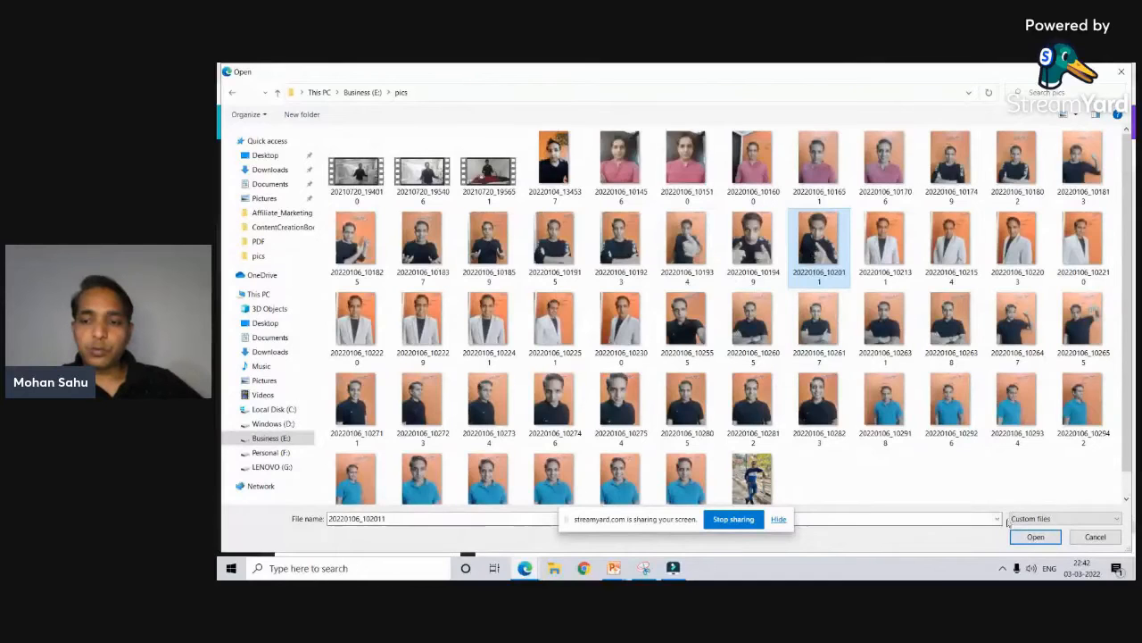
{"action": "left_click", "coordinate": [1034, 537]}
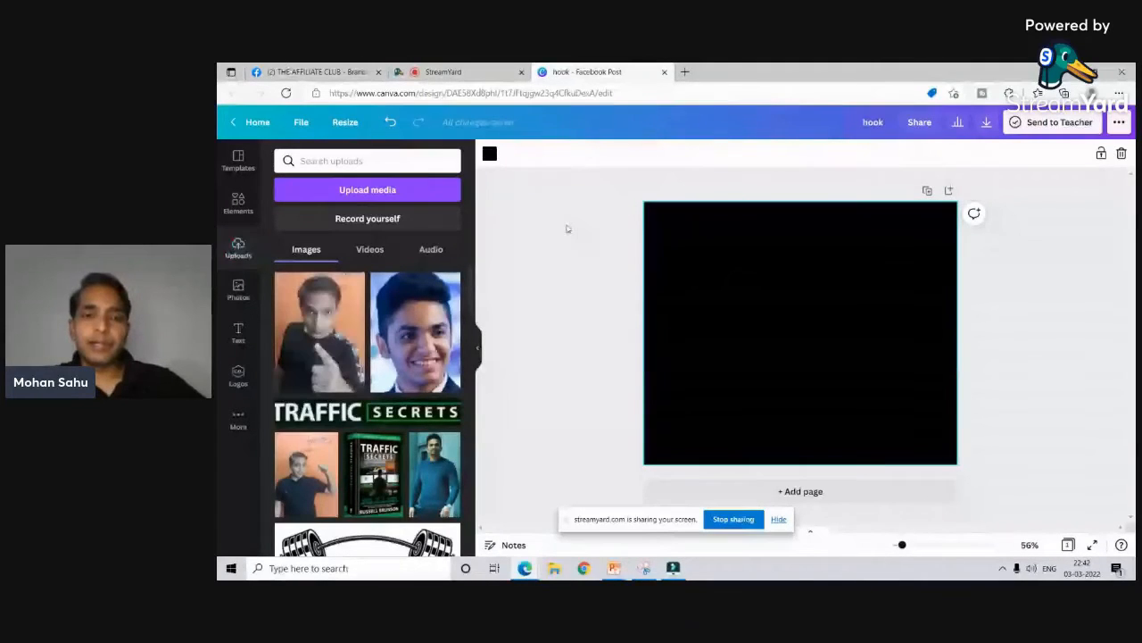
Step: Add the newly uploaded portrait photo to the black page and select it
{"action": "left_click", "coordinate": [314, 324]}
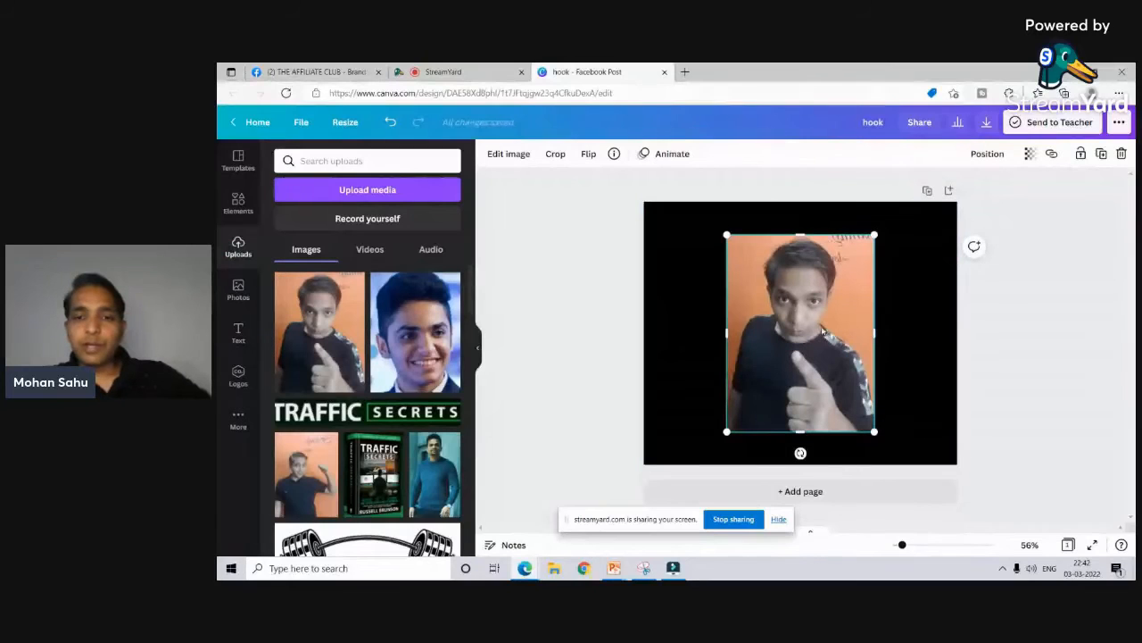
{"action": "left_click", "coordinate": [601, 323]}
{"action": "left_click", "coordinate": [755, 237]}
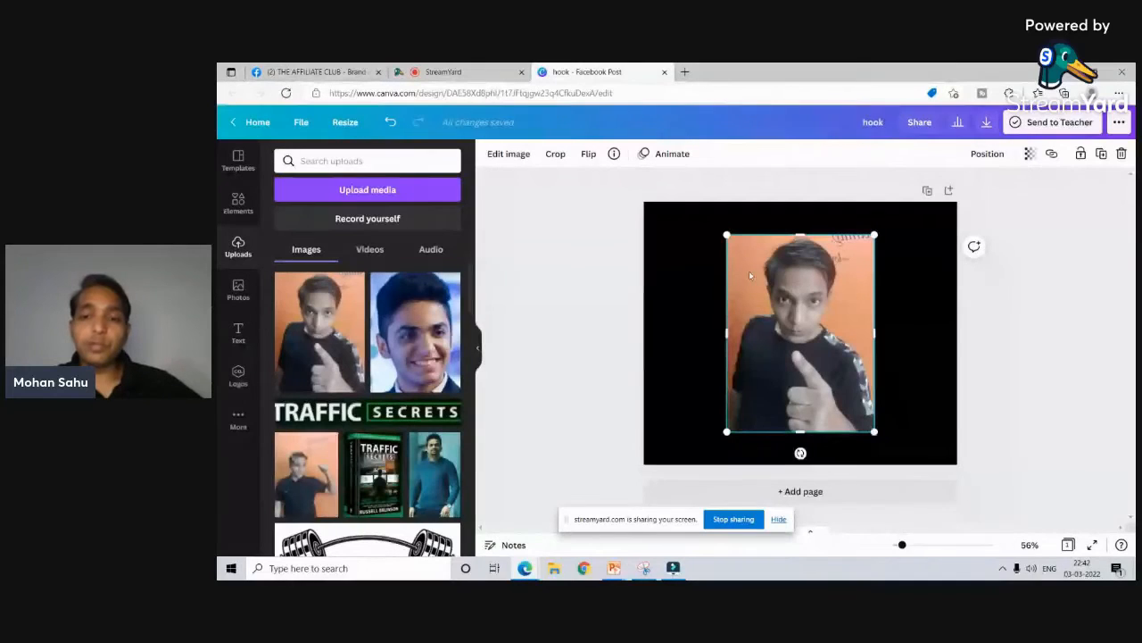
Step: Remove the orange background of the portrait photo with BG Remover and deselect the photo
{"action": "left_click", "coordinate": [510, 157]}
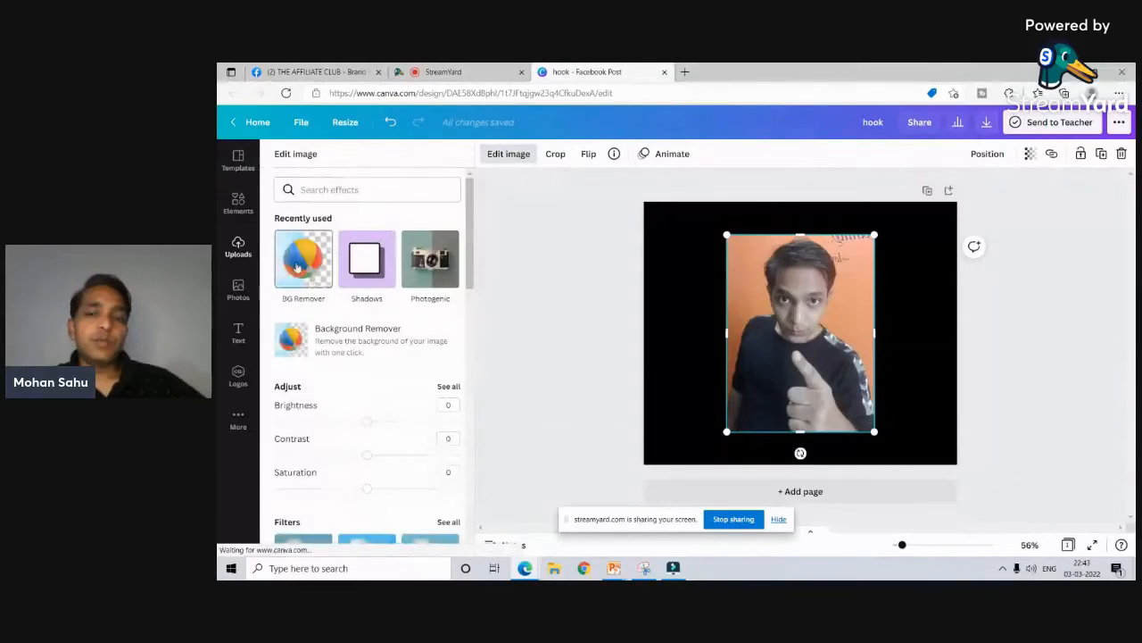
{"action": "left_click", "coordinate": [297, 266]}
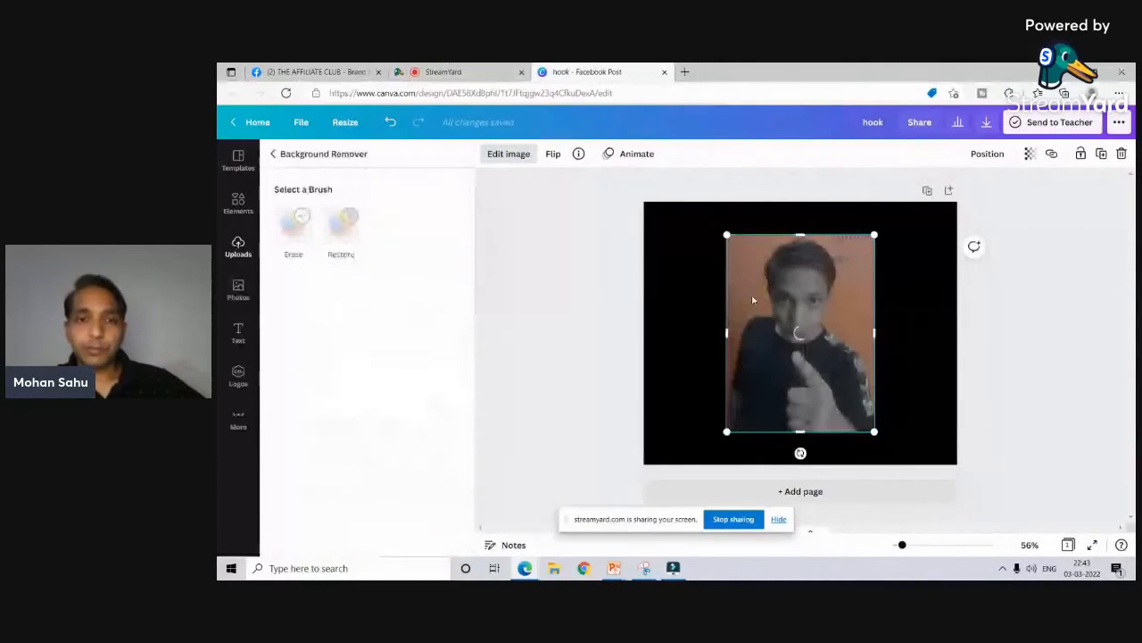
{"action": "left_click", "coordinate": [446, 71]}
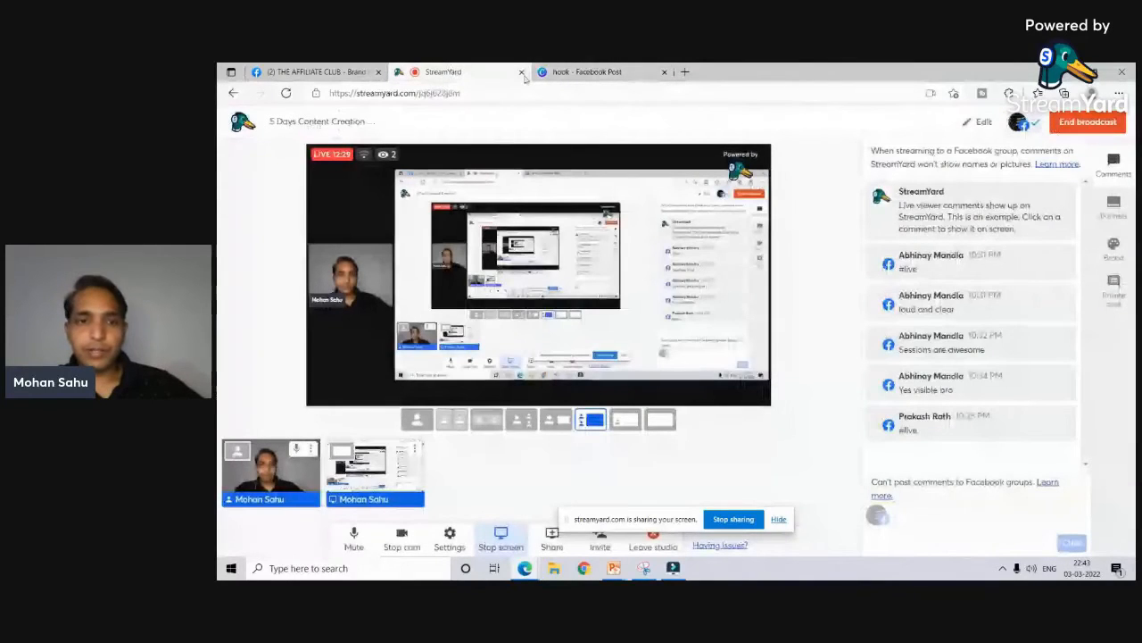
{"action": "left_click", "coordinate": [582, 73]}
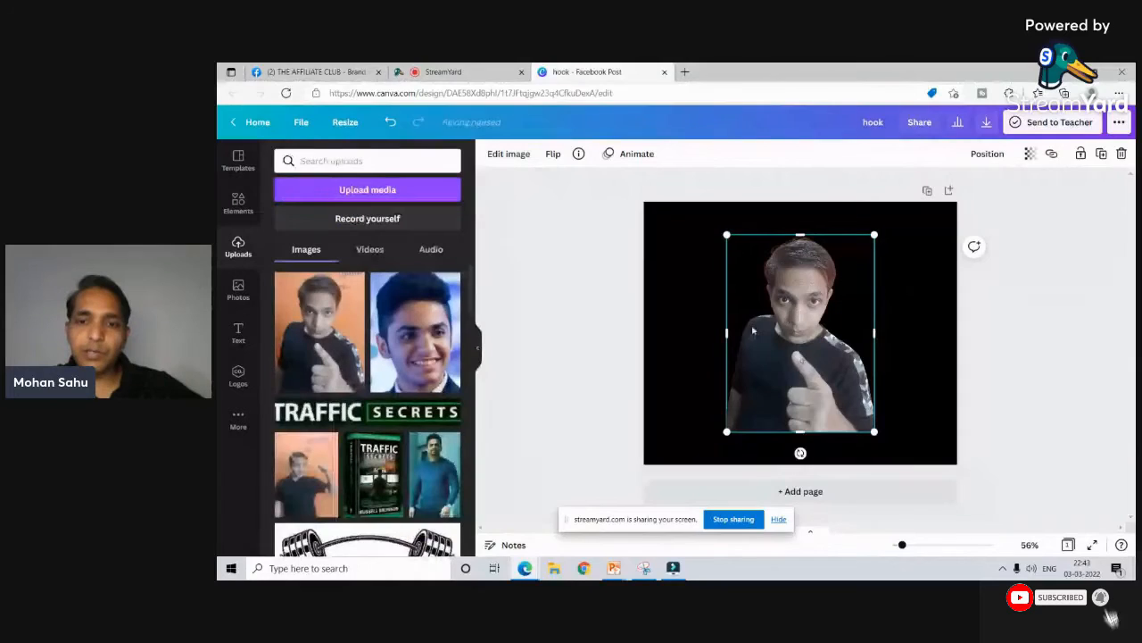
{"action": "left_click", "coordinate": [698, 372]}
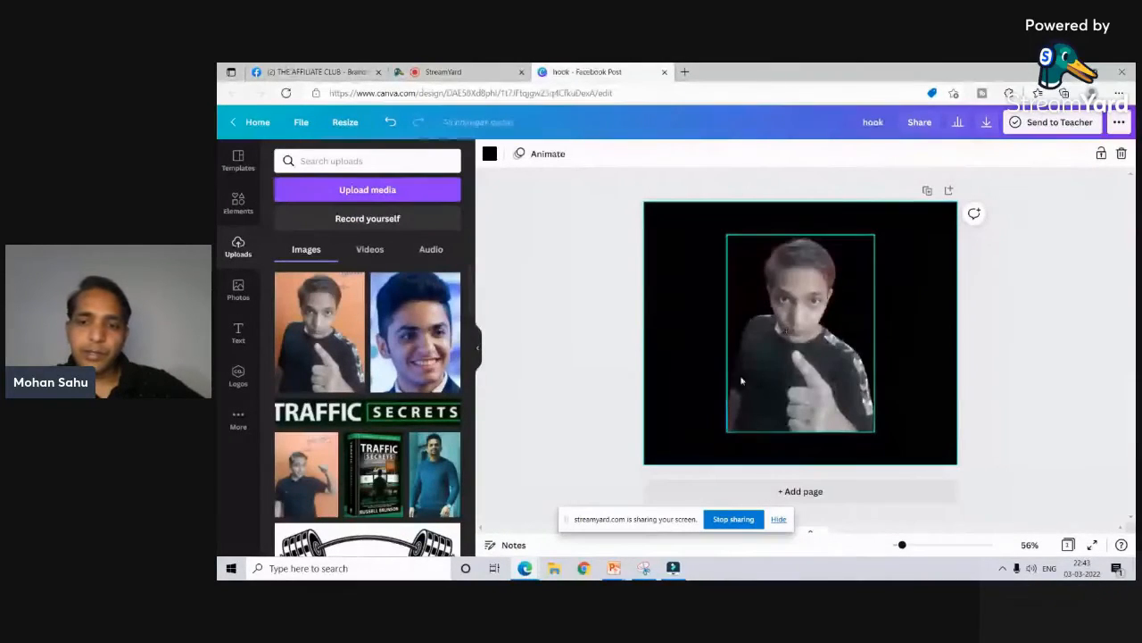
Step: Try flipping the portrait photo horizontally and vertically, and return it to its original orientation
{"action": "left_click", "coordinate": [756, 347]}
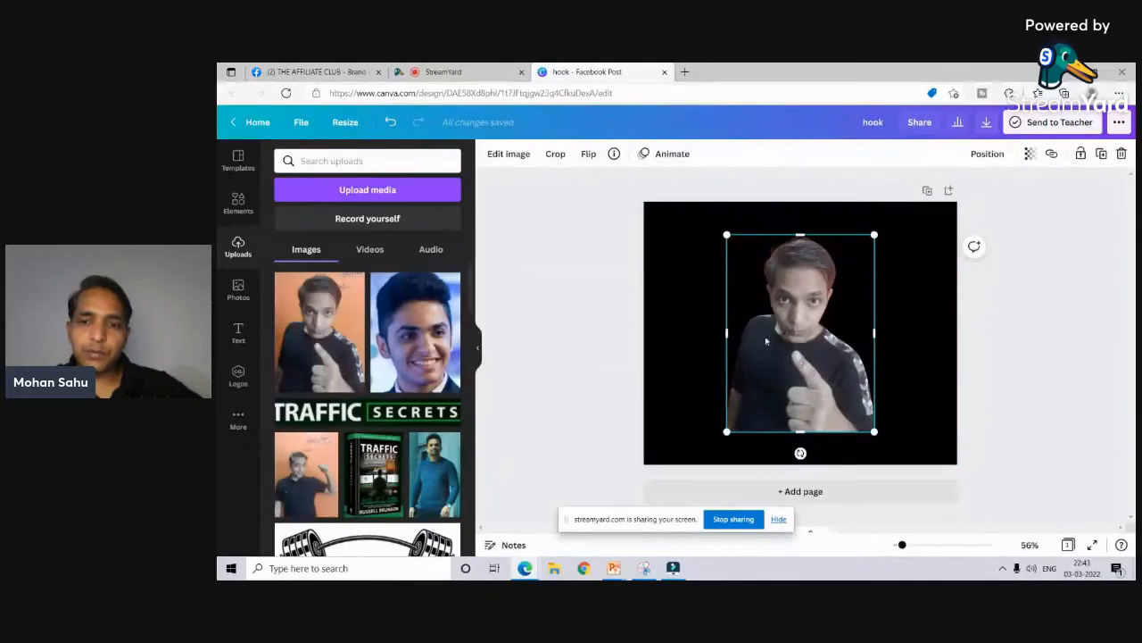
{"action": "left_click", "coordinate": [588, 156]}
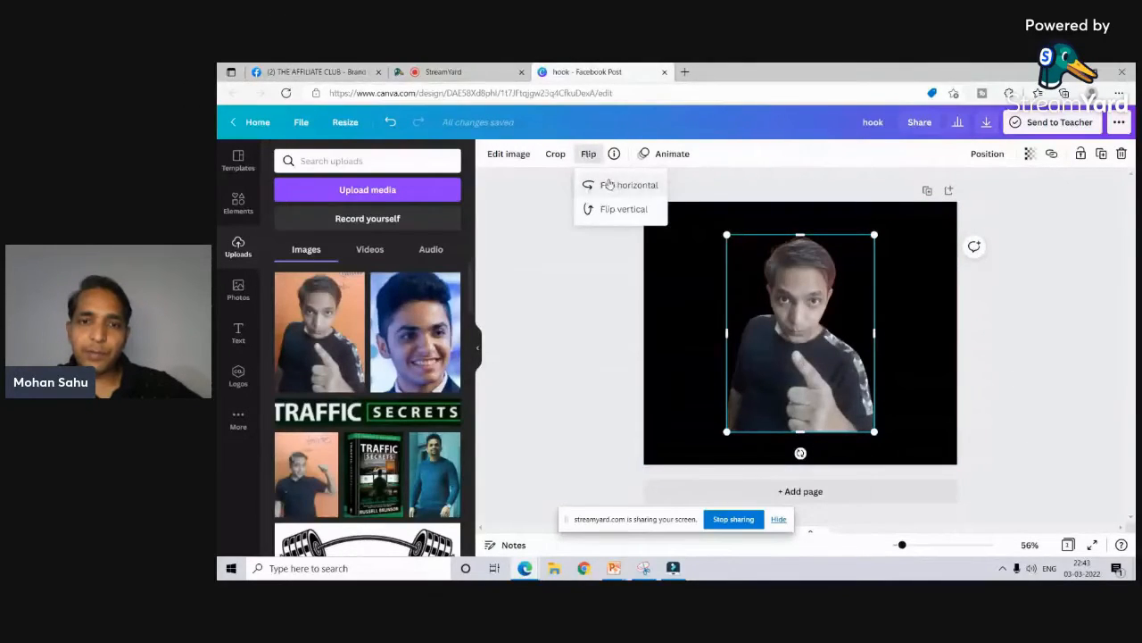
{"action": "left_click", "coordinate": [613, 186]}
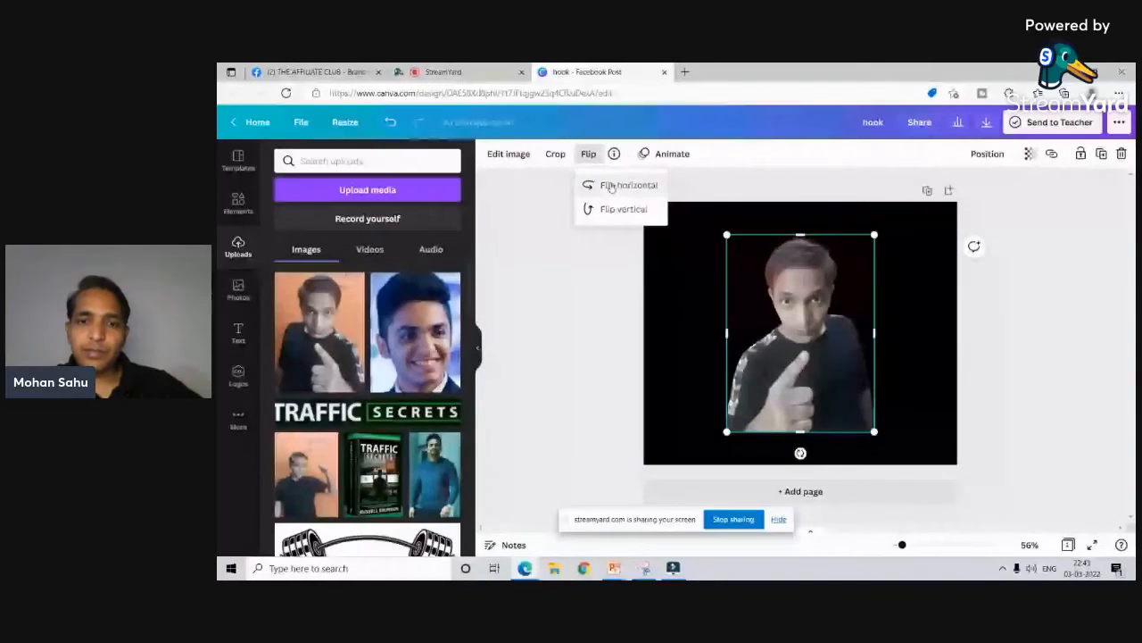
{"action": "left_click", "coordinate": [612, 211]}
{"action": "left_click", "coordinate": [613, 212]}
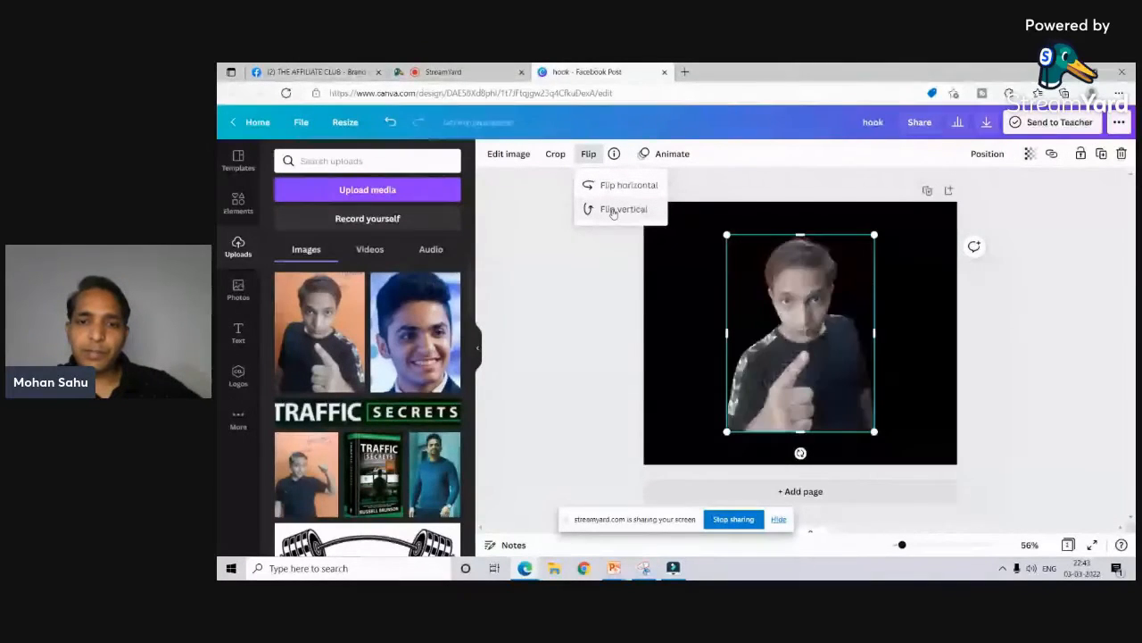
{"action": "left_click", "coordinate": [619, 187]}
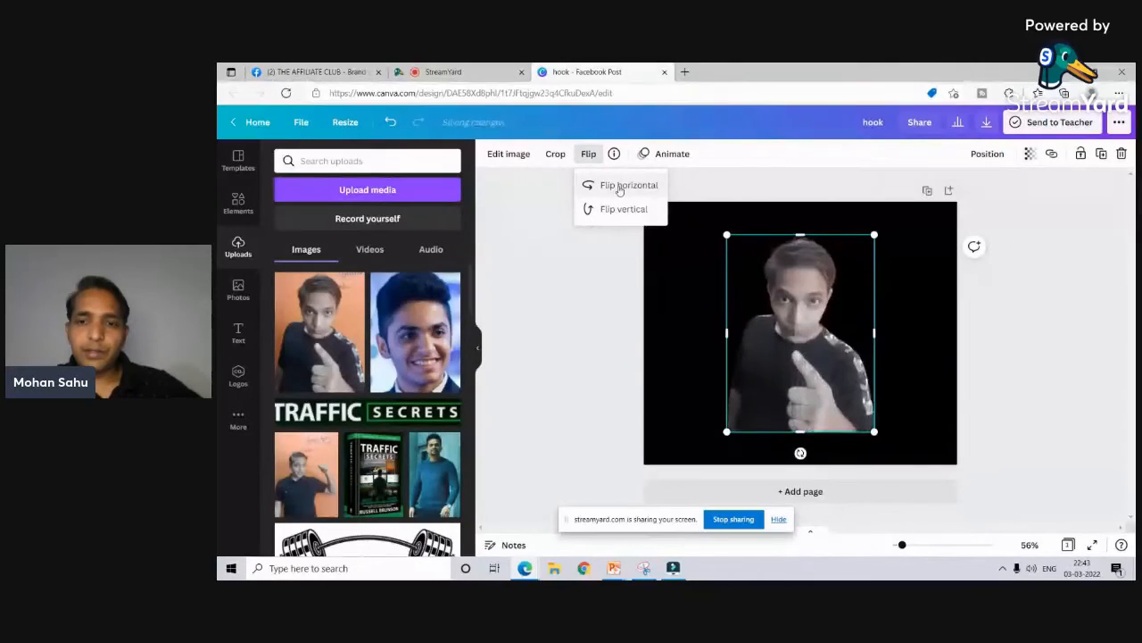
Step: Move the portrait photo to the right half of the black page and keep it selected
{"action": "left_click_drag", "start_coordinate": [805, 313], "coordinate": [837, 313]}
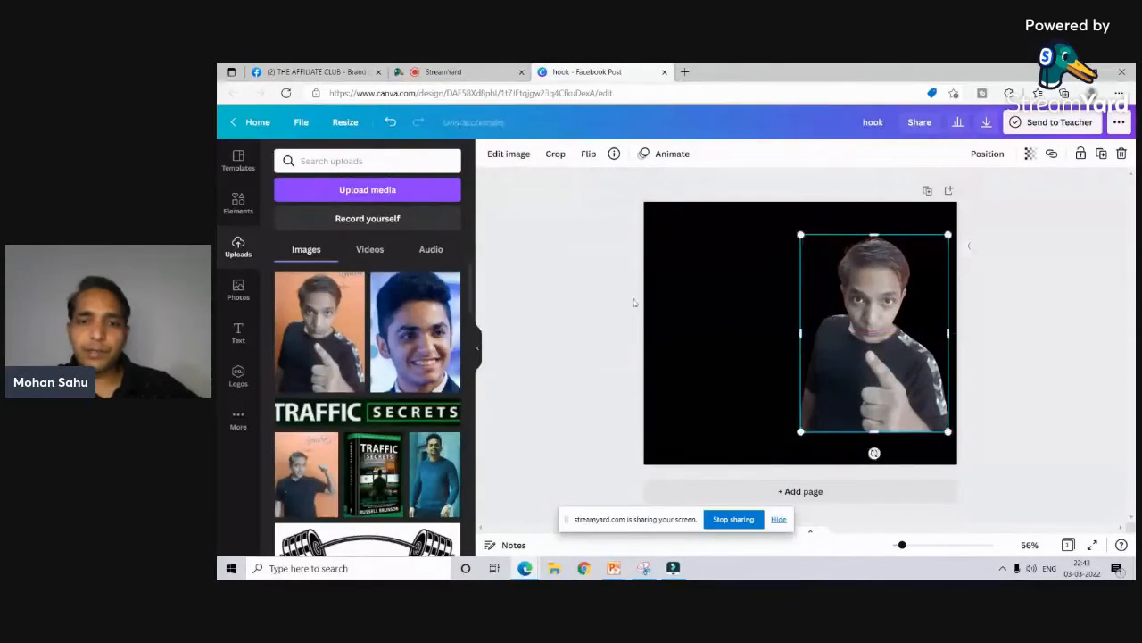
{"action": "left_click", "coordinate": [551, 270]}
{"action": "left_click", "coordinate": [888, 311]}
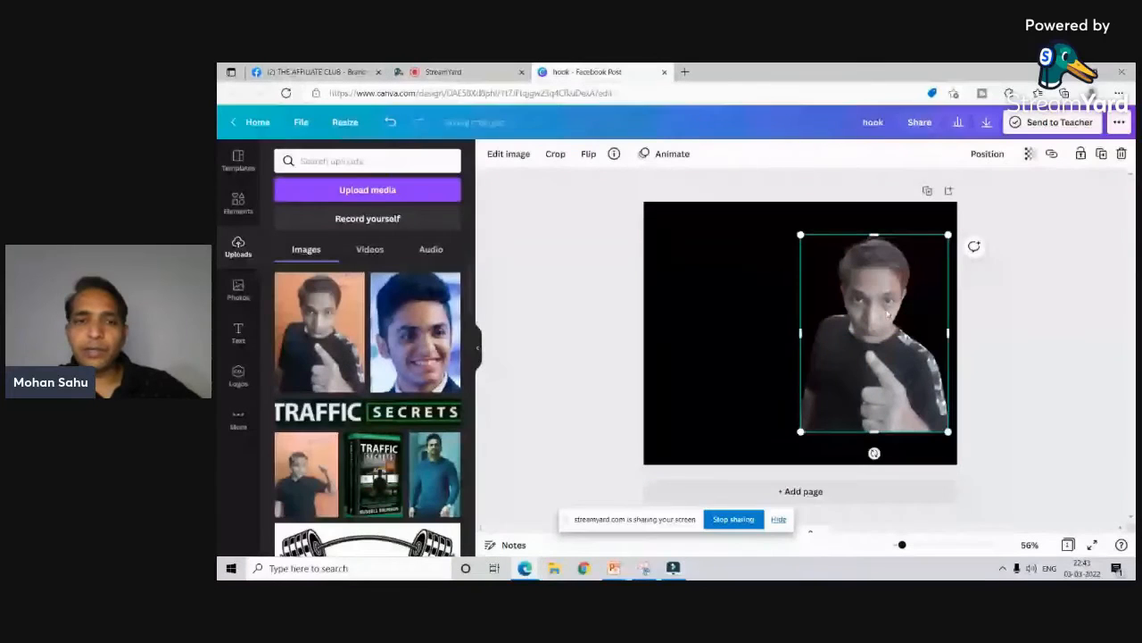
Step: Add a Glow shadow to the portrait photo and set the glow colour to white
{"action": "left_click", "coordinate": [505, 157]}
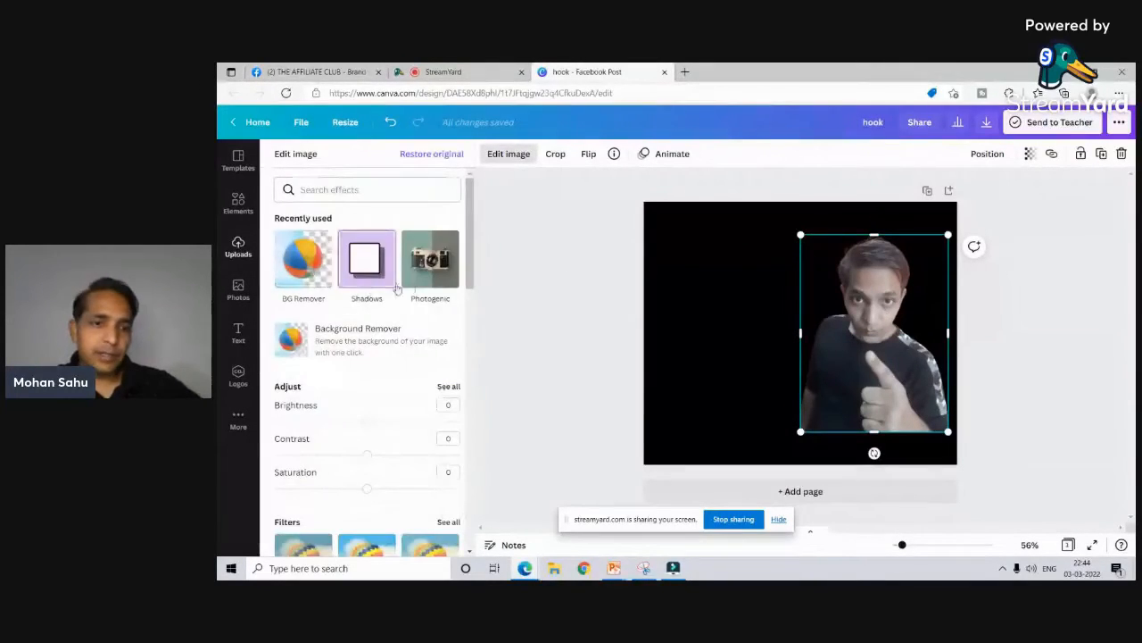
{"action": "left_click", "coordinate": [367, 264]}
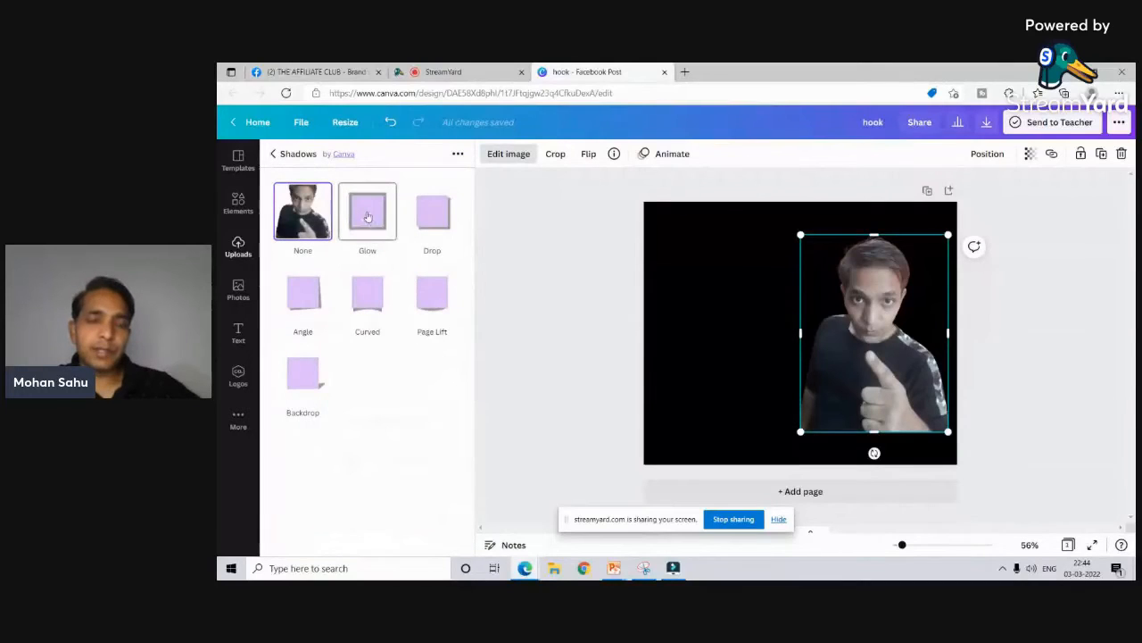
{"action": "left_click", "coordinate": [367, 217]}
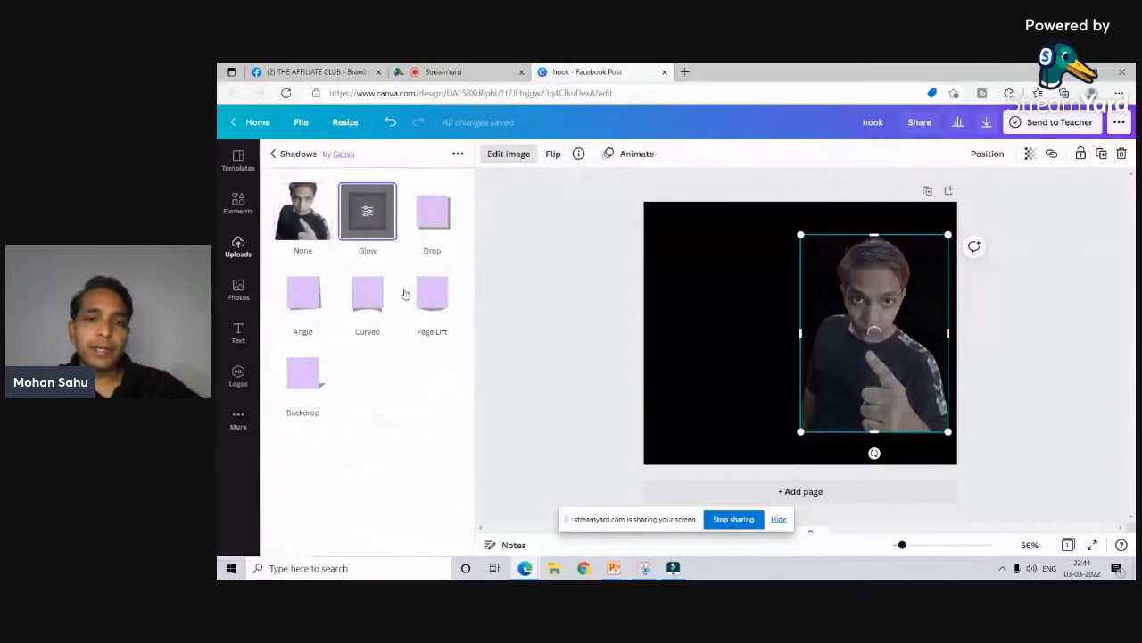
{"action": "left_click", "coordinate": [364, 218]}
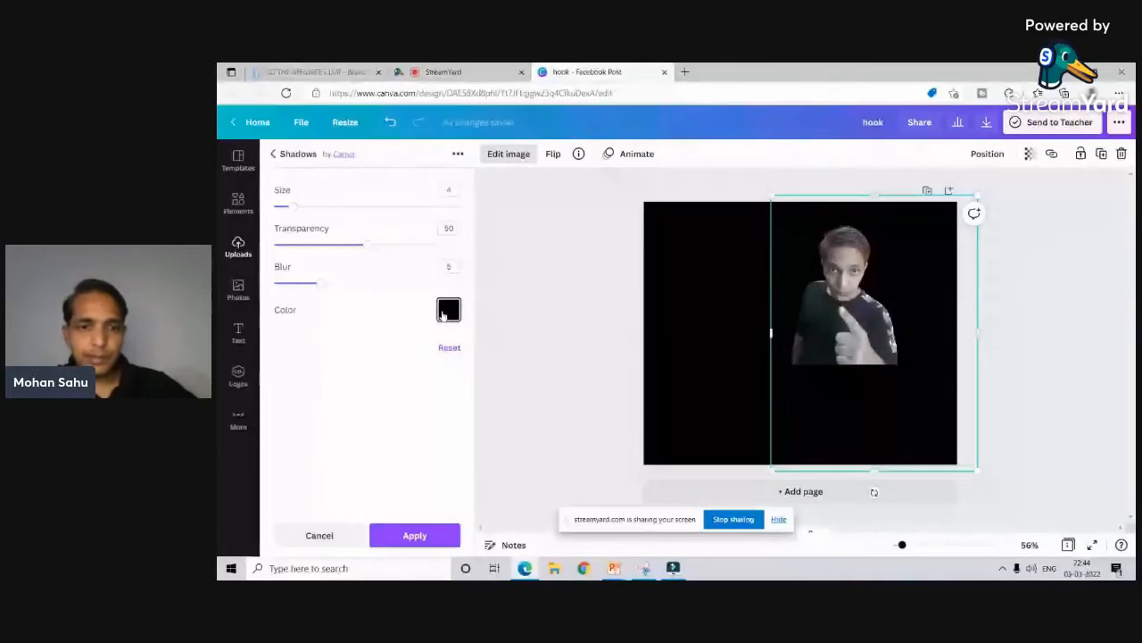
{"action": "left_click", "coordinate": [444, 310]}
{"action": "left_click", "coordinate": [594, 465]}
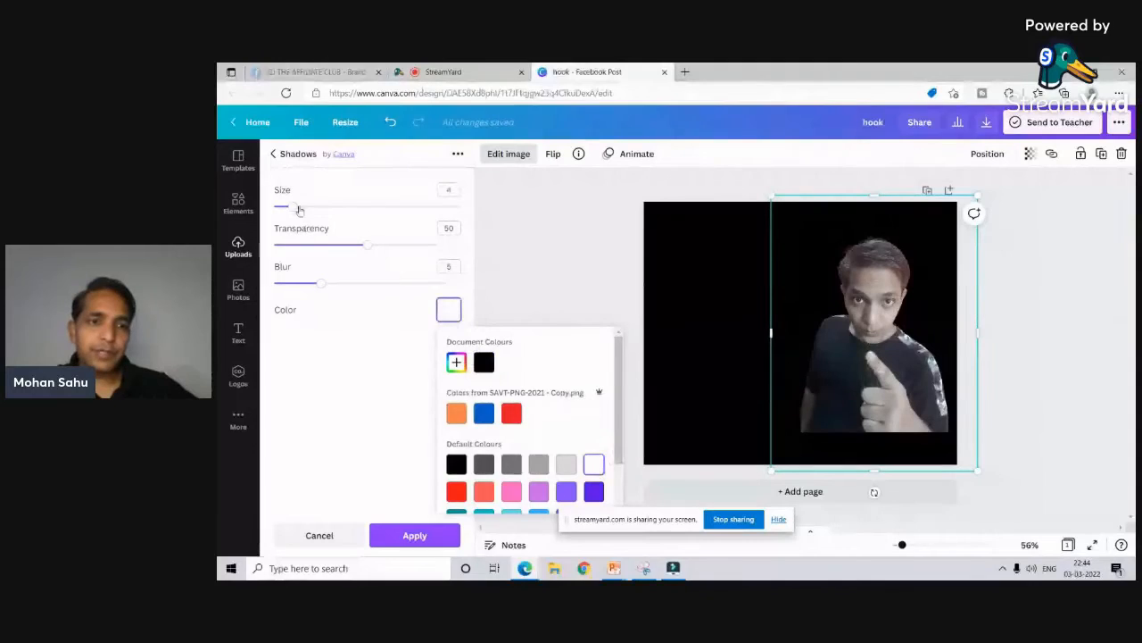
Step: Set the glow's size to 4, transparency to 66 and blur to 12, apply it and deselect the photo
{"action": "left_click_drag", "start_coordinate": [295, 207], "coordinate": [353, 207]}
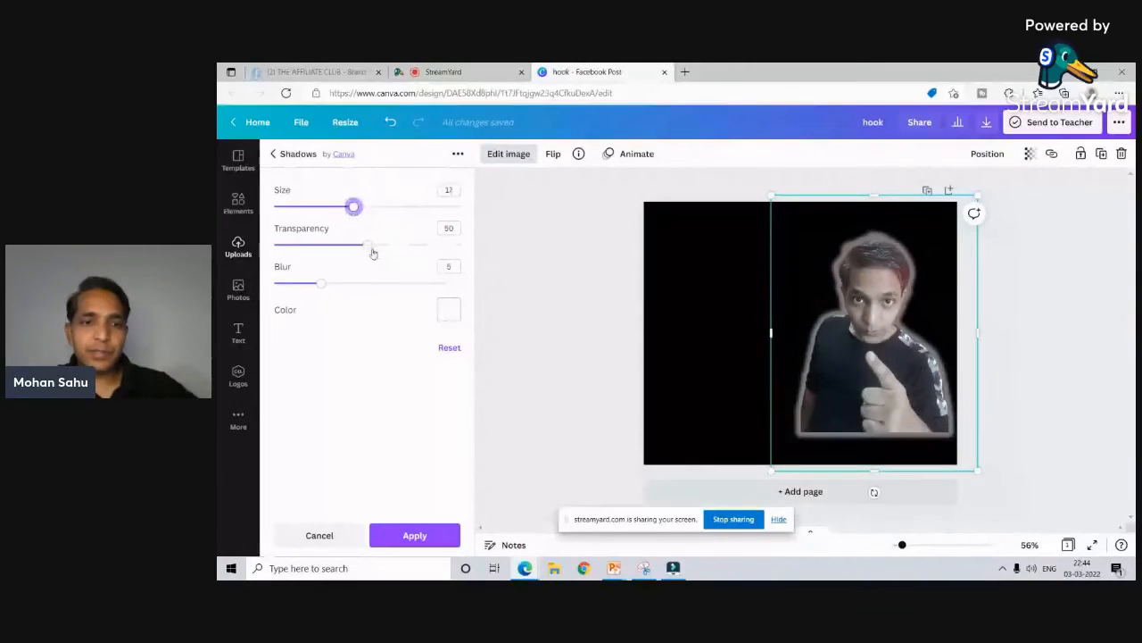
{"action": "left_click_drag", "start_coordinate": [372, 253], "coordinate": [461, 245]}
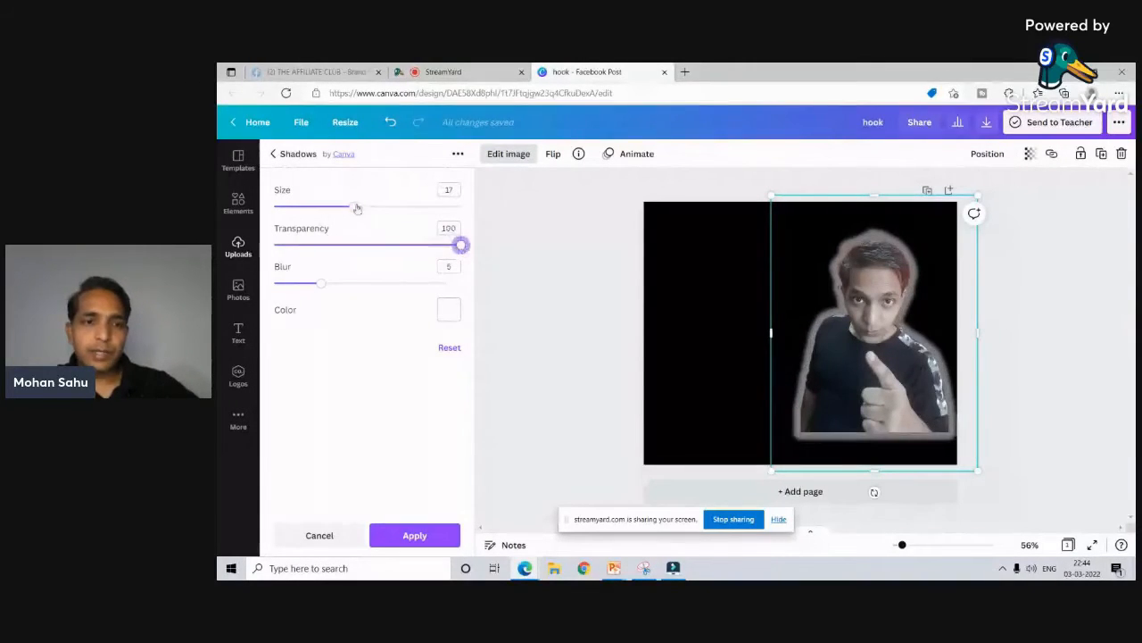
{"action": "left_click_drag", "start_coordinate": [357, 206], "coordinate": [303, 207]}
{"action": "left_click_drag", "start_coordinate": [321, 284], "coordinate": [386, 284]}
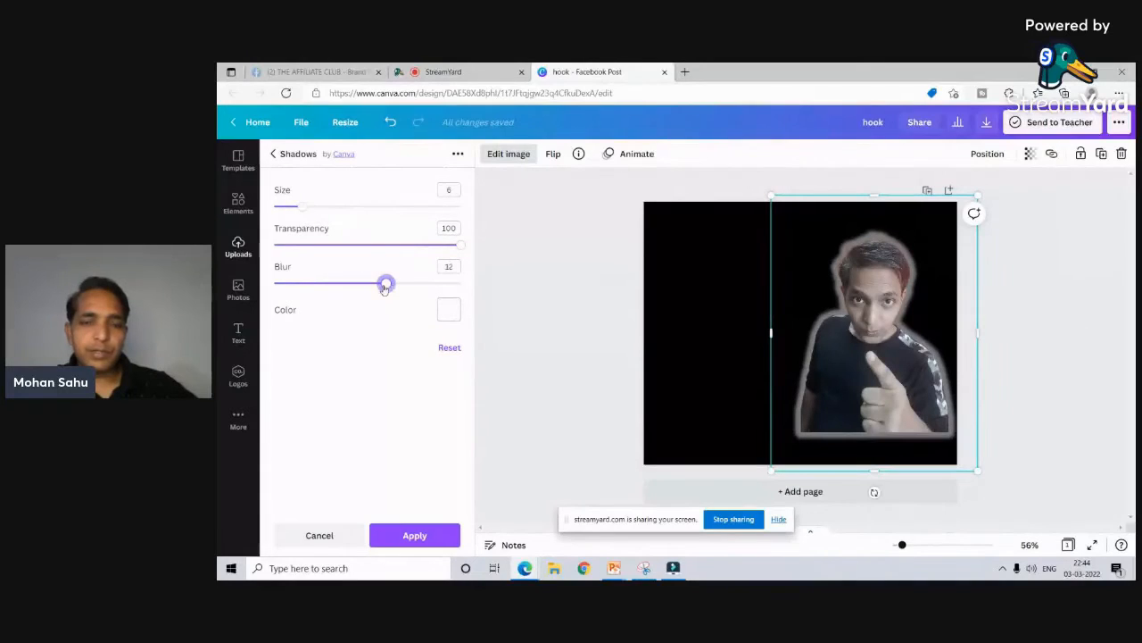
{"action": "left_click_drag", "start_coordinate": [459, 246], "coordinate": [398, 270]}
{"action": "left_click_drag", "start_coordinate": [303, 207], "coordinate": [294, 215]}
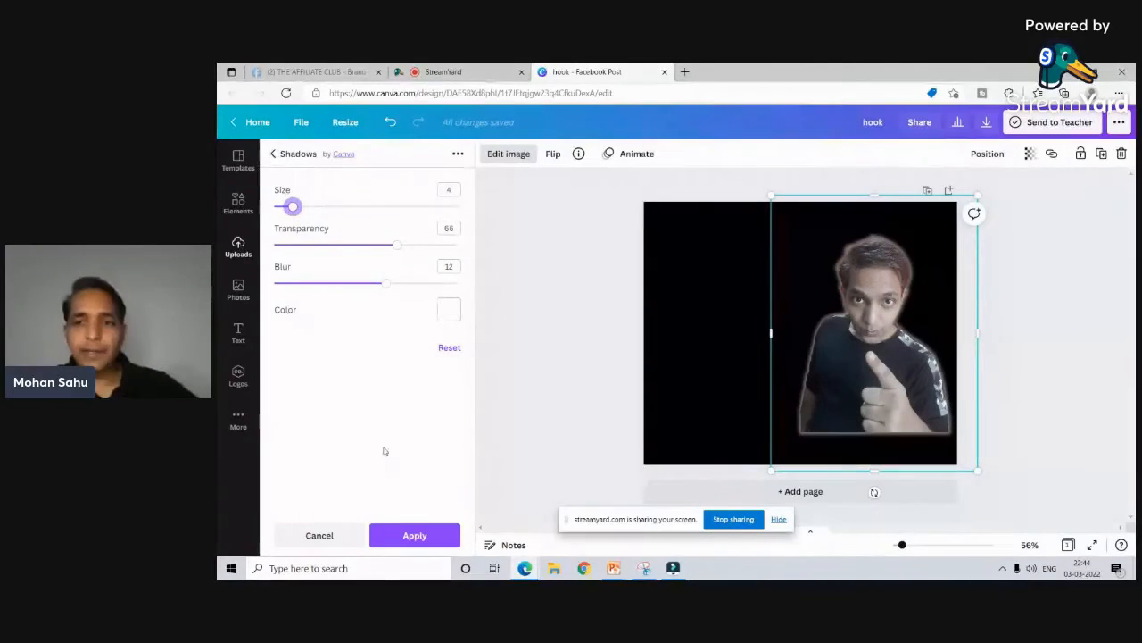
{"action": "left_click", "coordinate": [406, 535]}
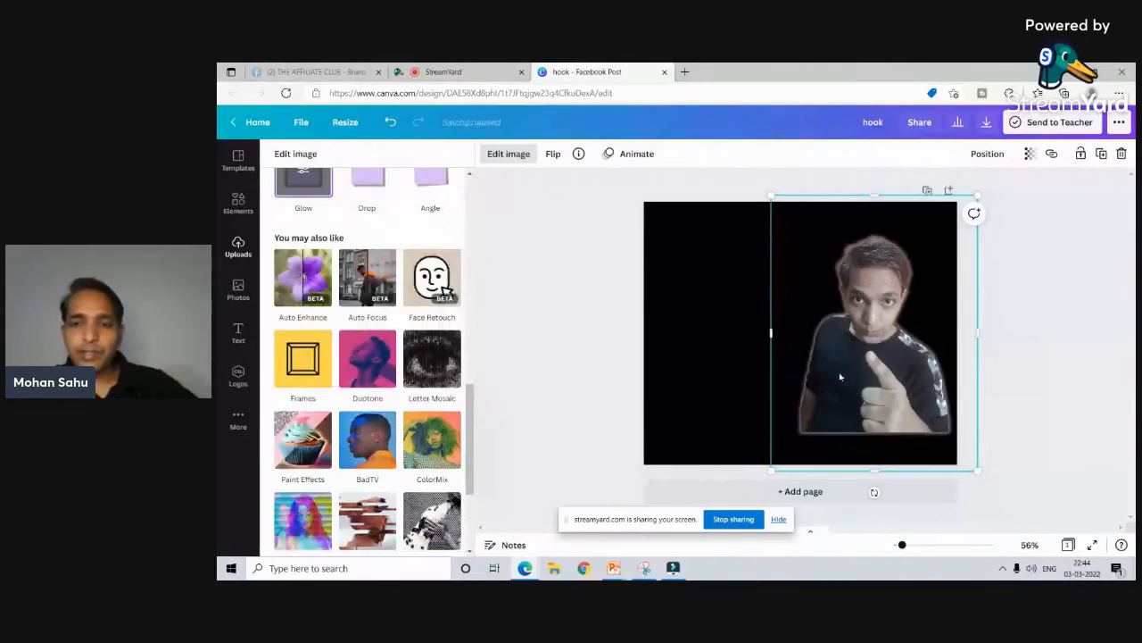
{"action": "left_click", "coordinate": [580, 248]}
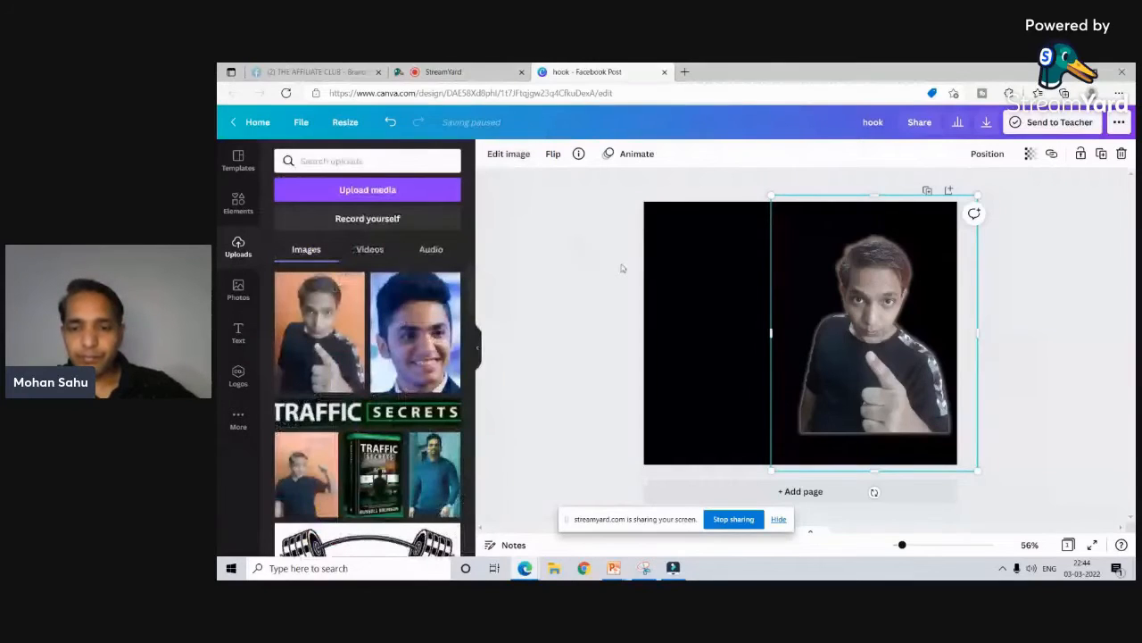
{"action": "left_click", "coordinate": [562, 319]}
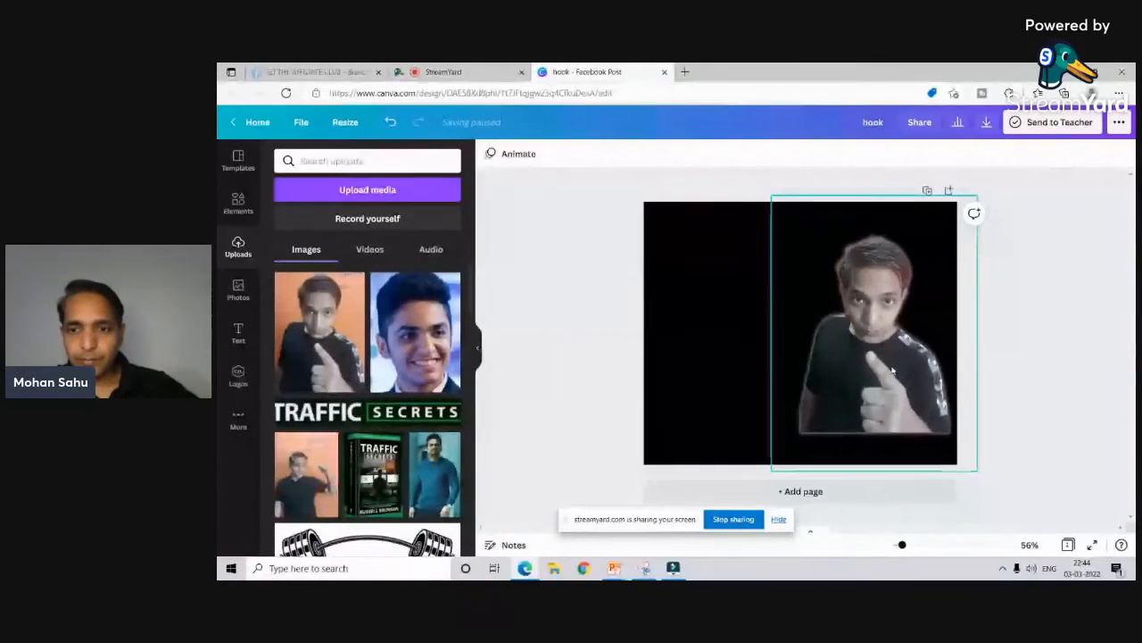
Step: Try moving the portrait photo toward the lower right corner of the page
{"action": "left_click_drag", "start_coordinate": [889, 383], "coordinate": [897, 391]}
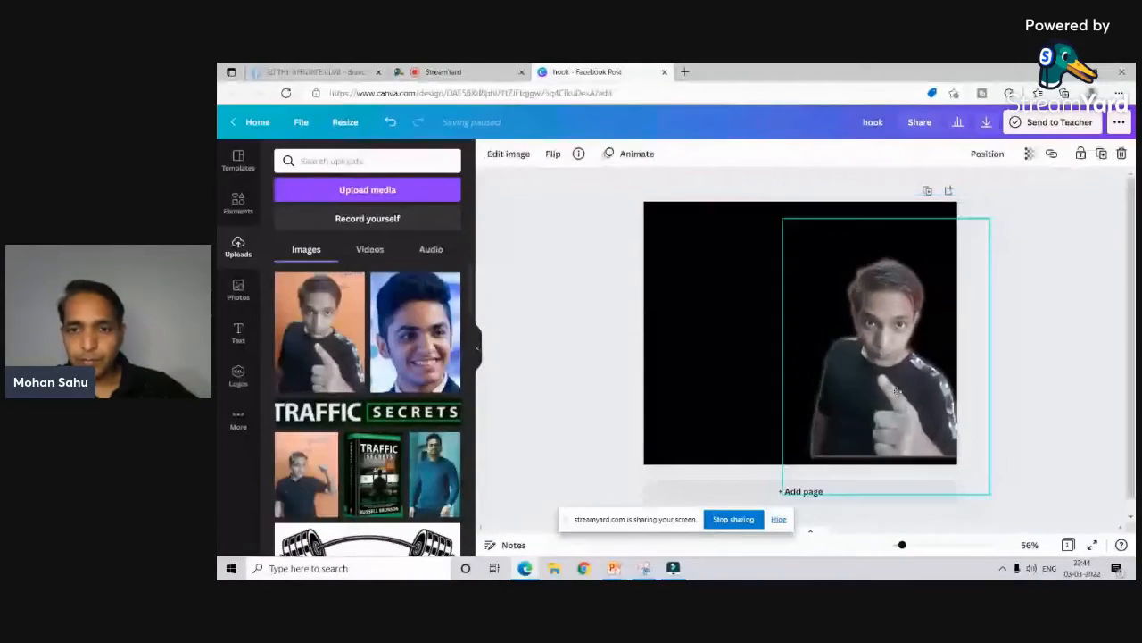
{"action": "left_click", "coordinate": [770, 327]}
{"action": "left_click", "coordinate": [807, 311]}
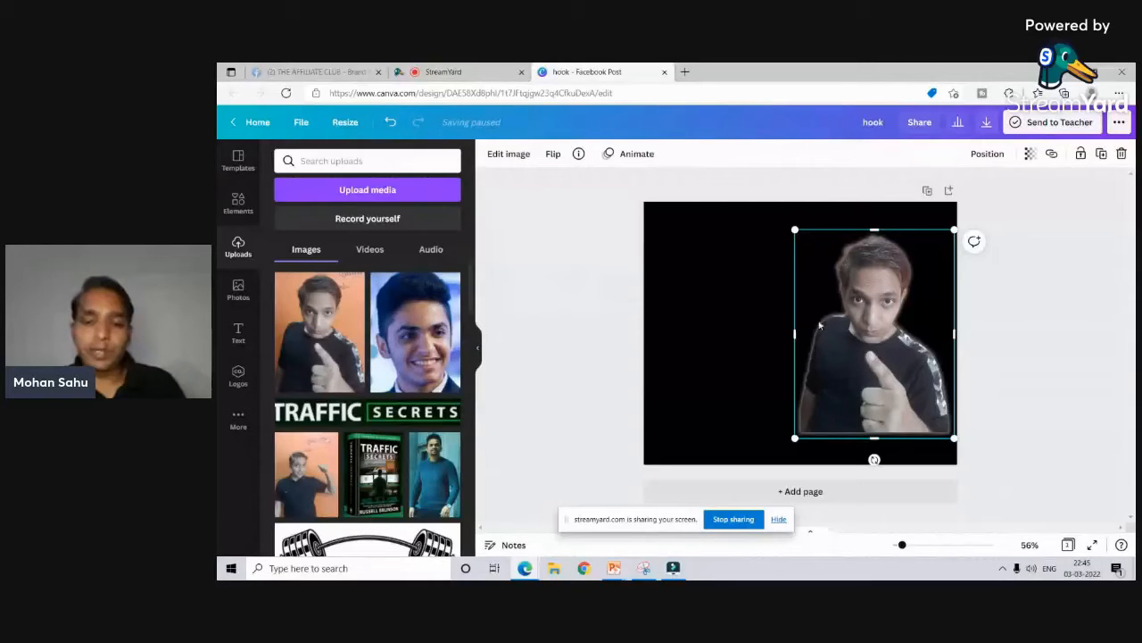
Step: Add the heading "Are you also doing this mistake?" and place it on the black area left of the portrait
{"action": "left_click", "coordinate": [702, 305]}
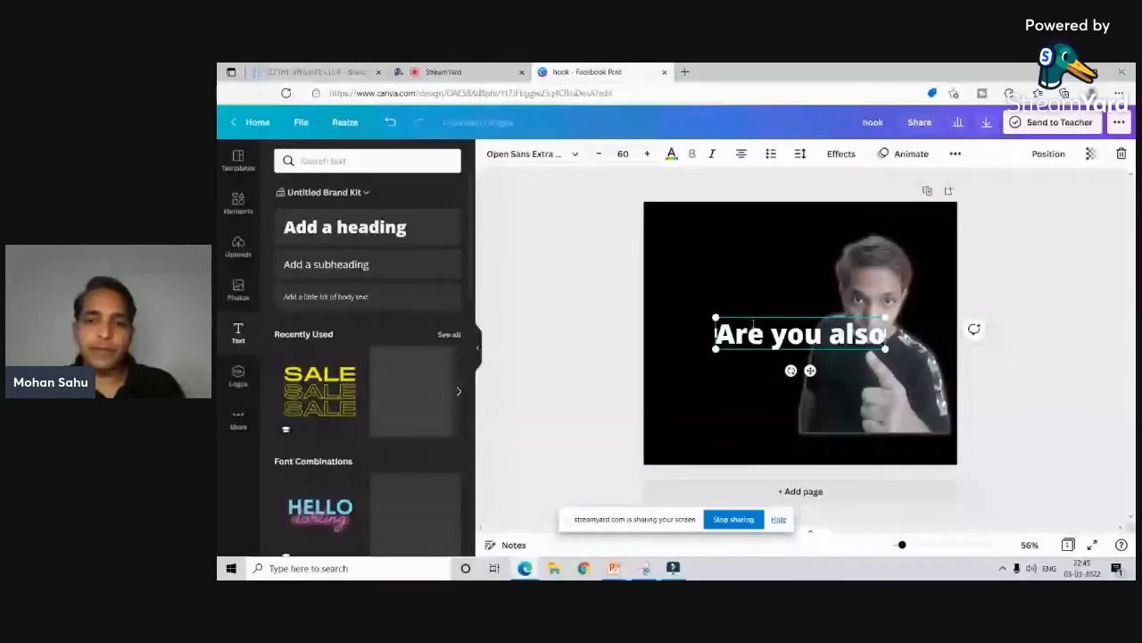
{"action": "type", "text": "doing thi"}
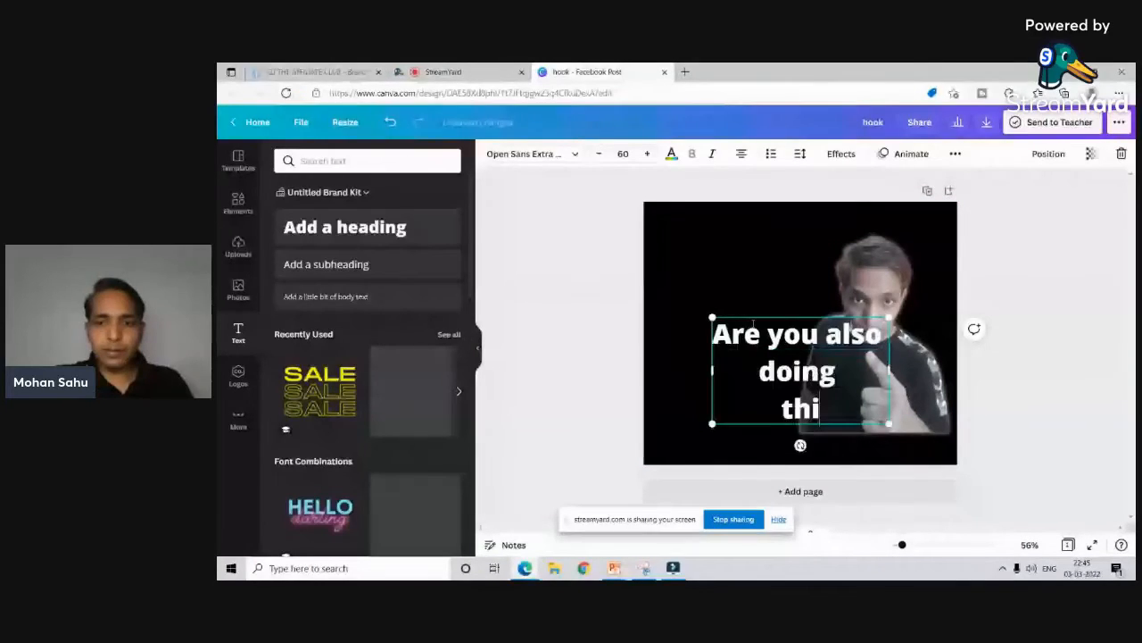
{"action": "type", "text": "s mistake?"}
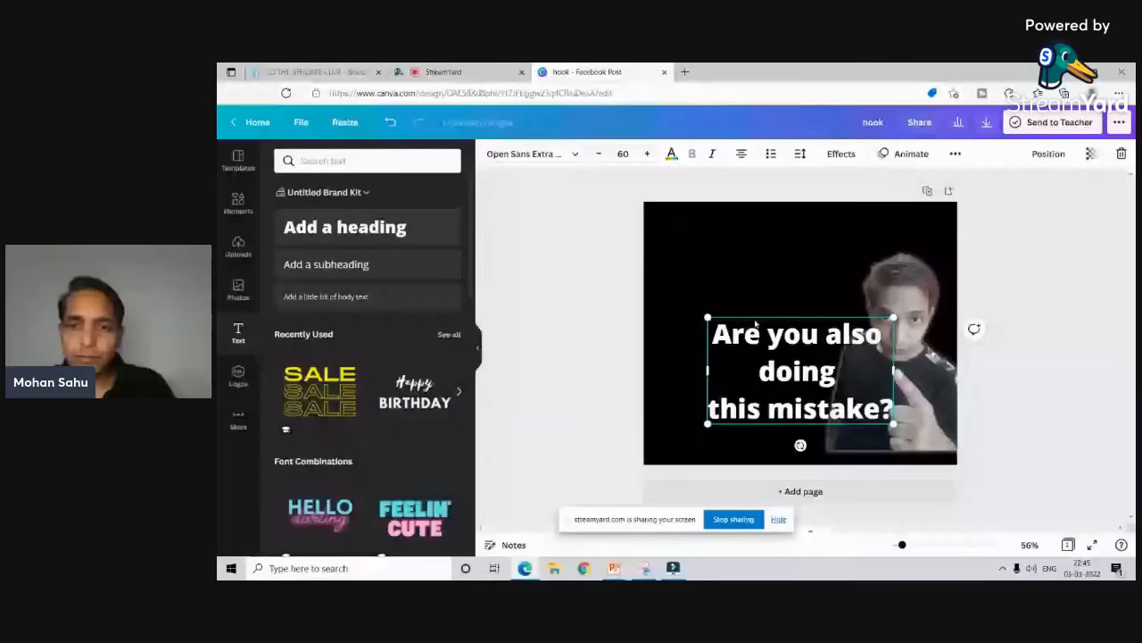
{"action": "left_click_drag", "start_coordinate": [756, 324], "coordinate": [703, 272]}
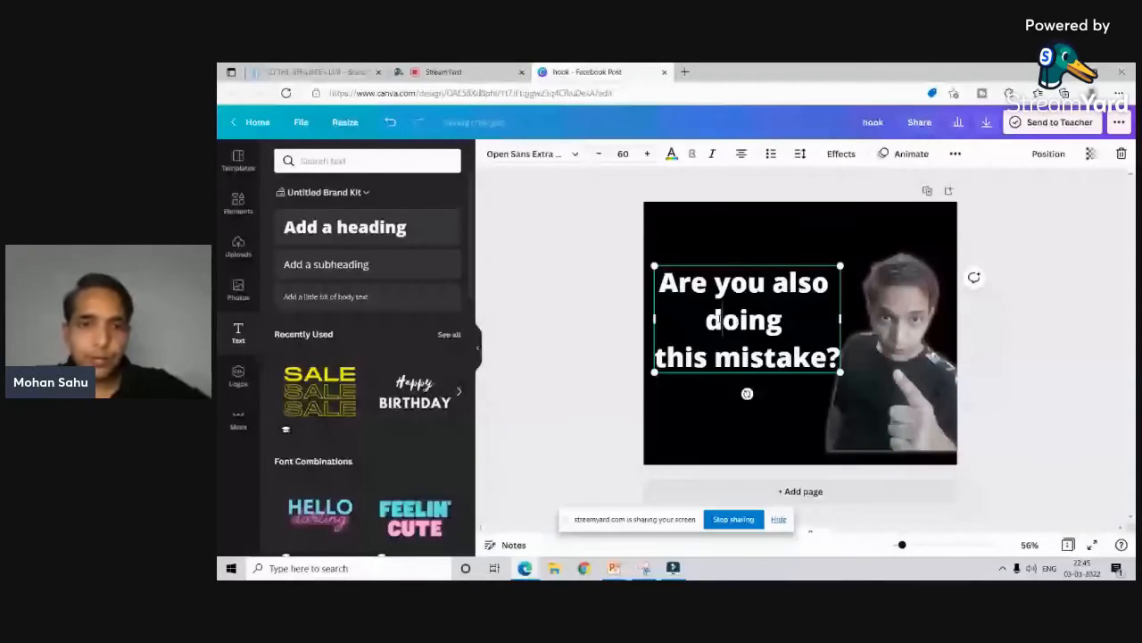
Step: Format the heading in Montserrat Extra-Bold with bold and italic, and colour the word "mistake" red
{"action": "left_click", "coordinate": [531, 154]}
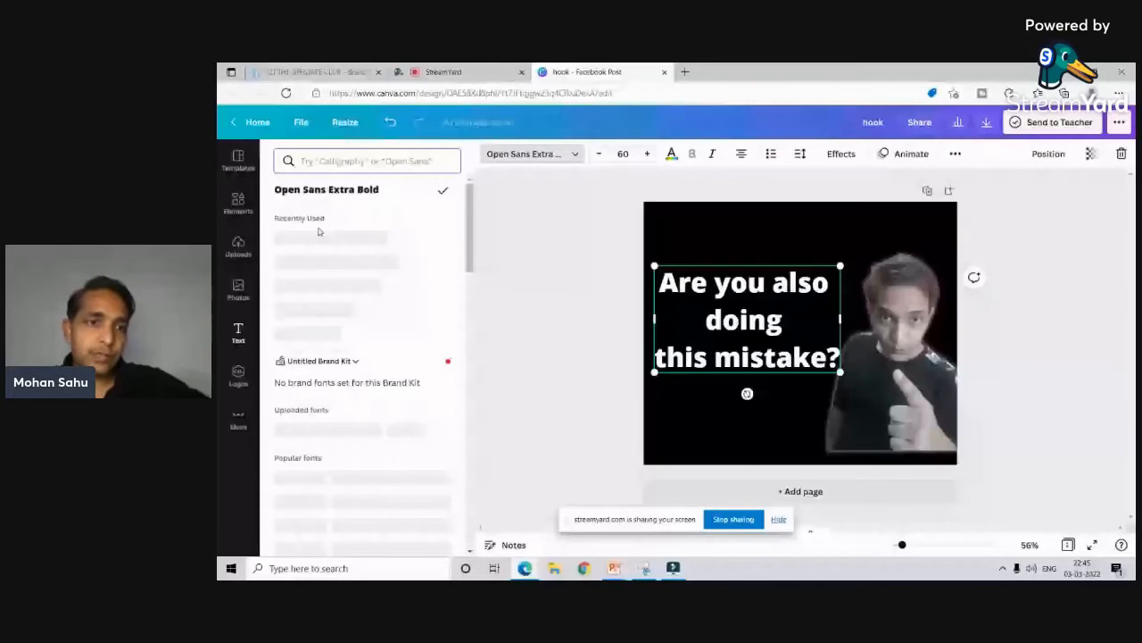
{"action": "left_click", "coordinate": [334, 238]}
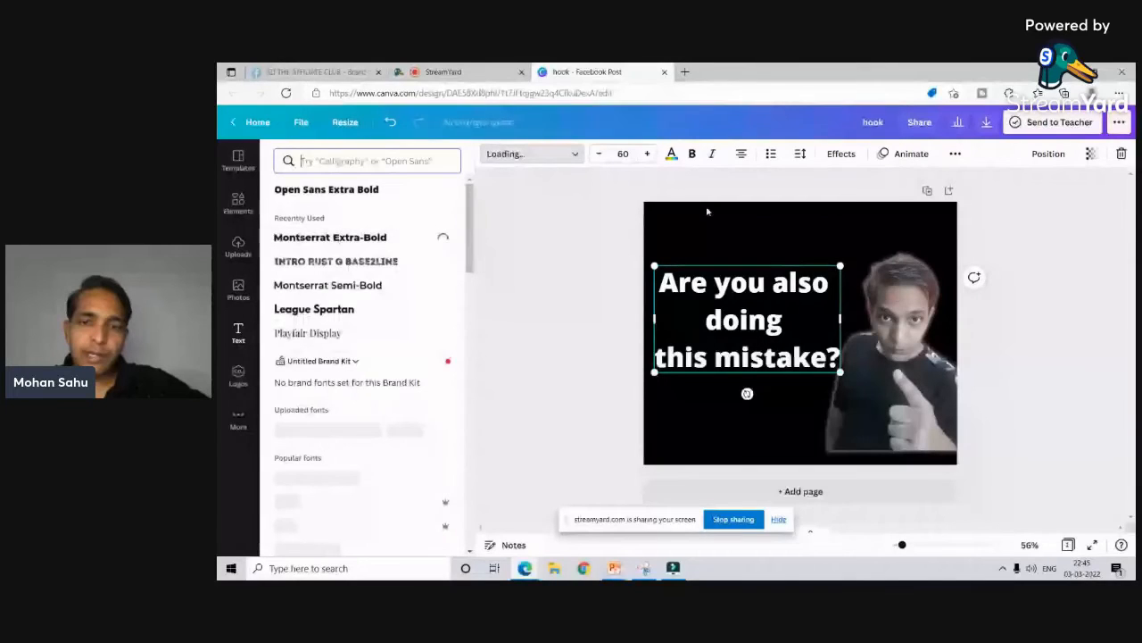
{"action": "left_click", "coordinate": [712, 153]}
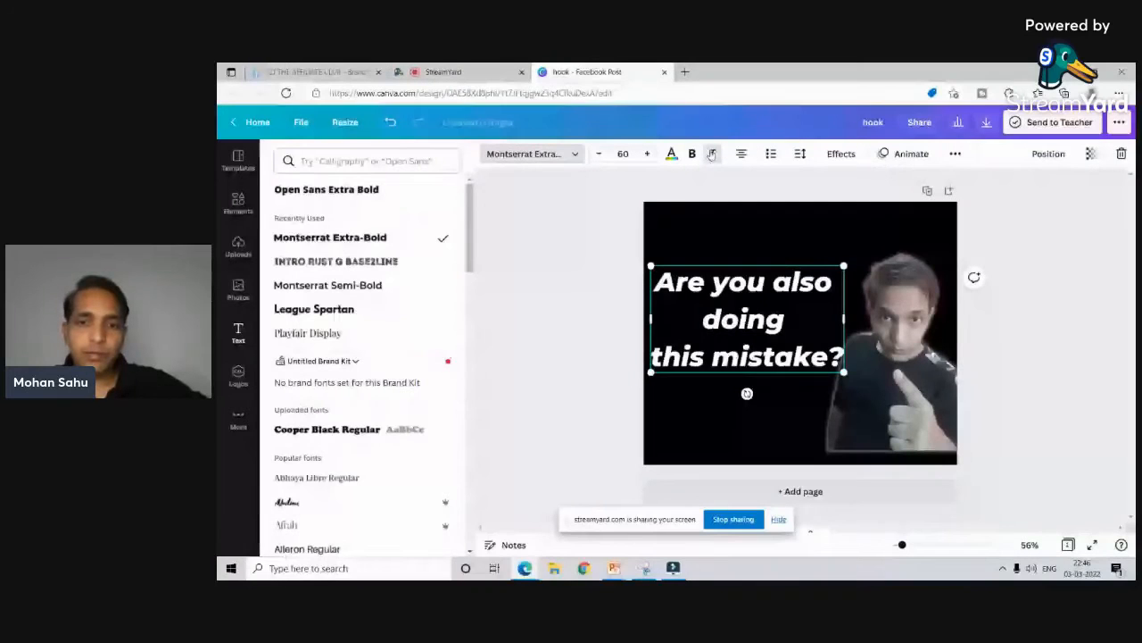
{"action": "left_click", "coordinate": [764, 311]}
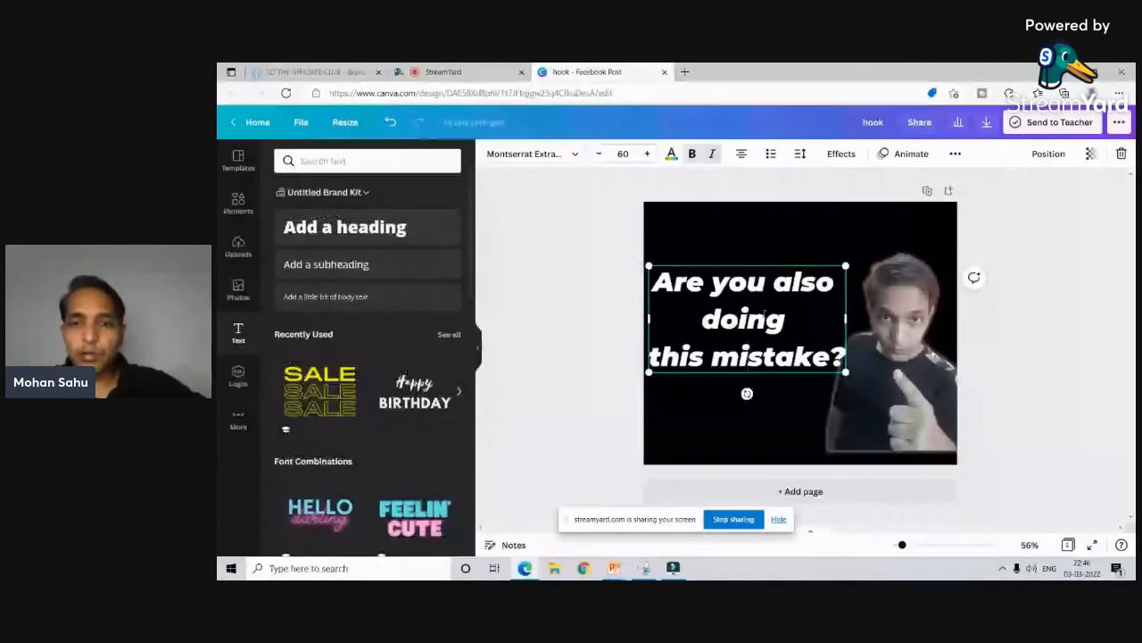
{"action": "key", "text": "Escape"}
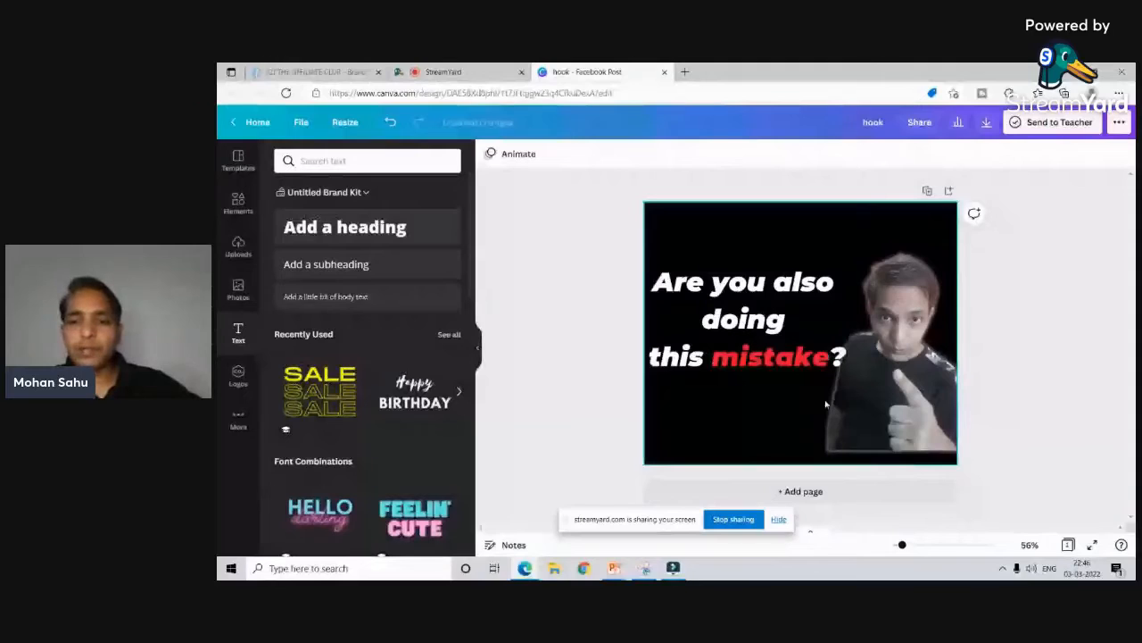
Step: Enlarge the portrait photo to about 518 wide by 821 high at the page's right edge and deselect it
{"action": "left_click", "coordinate": [826, 404]}
{"action": "left_click_drag", "start_coordinate": [827, 451], "coordinate": [818, 479]}
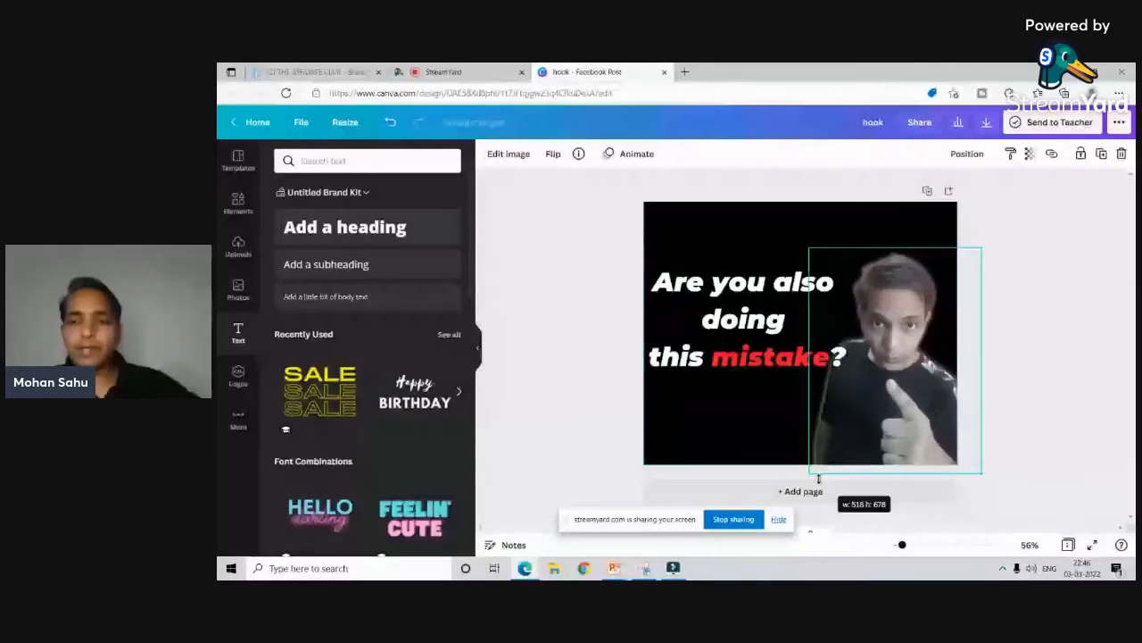
{"action": "left_click_drag", "start_coordinate": [896, 249], "coordinate": [915, 200]}
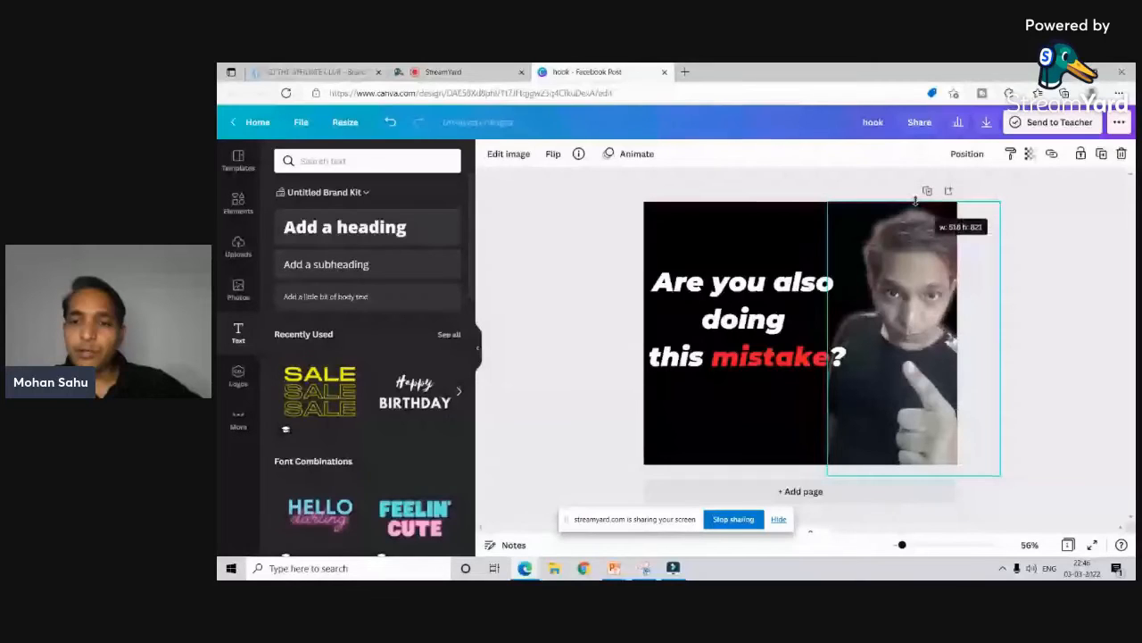
{"action": "left_click", "coordinate": [580, 274]}
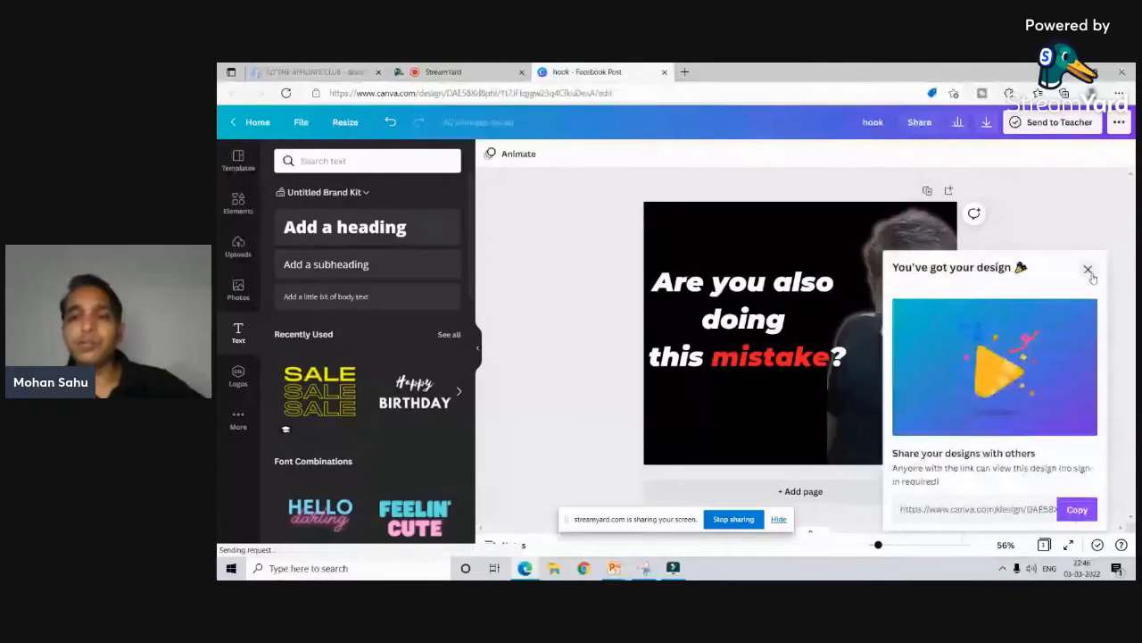
Step: Close the "You've got your design" message and switch to the PowerPoint slide show at the "Image Editing tool" slide
{"action": "left_click", "coordinate": [1089, 270]}
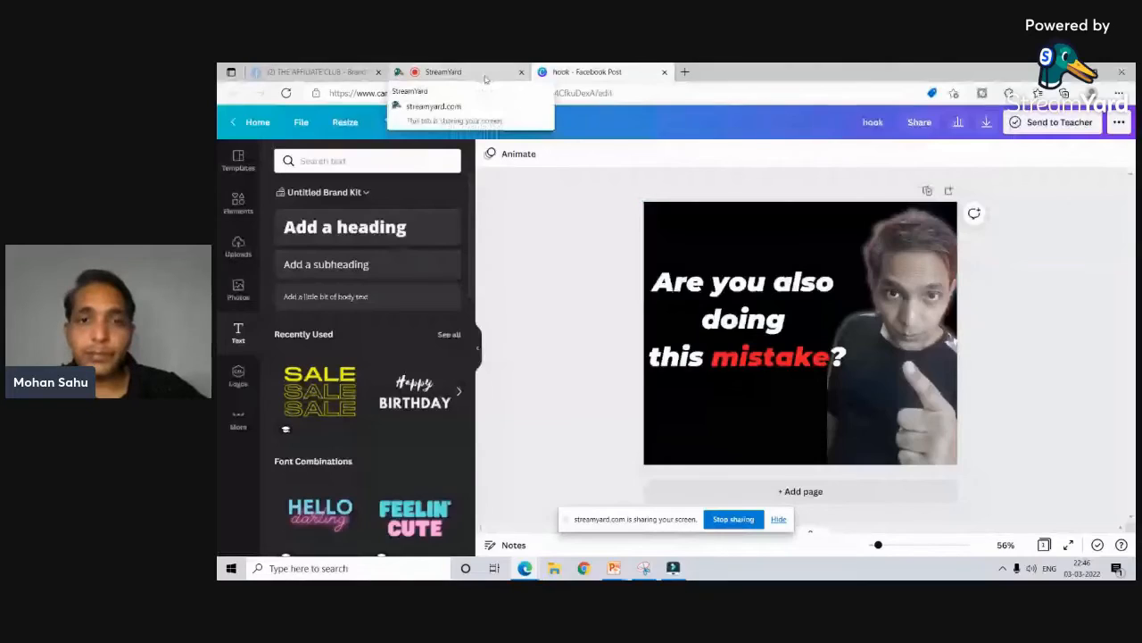
{"action": "left_click", "coordinate": [485, 80]}
{"action": "left_click", "coordinate": [635, 547]}
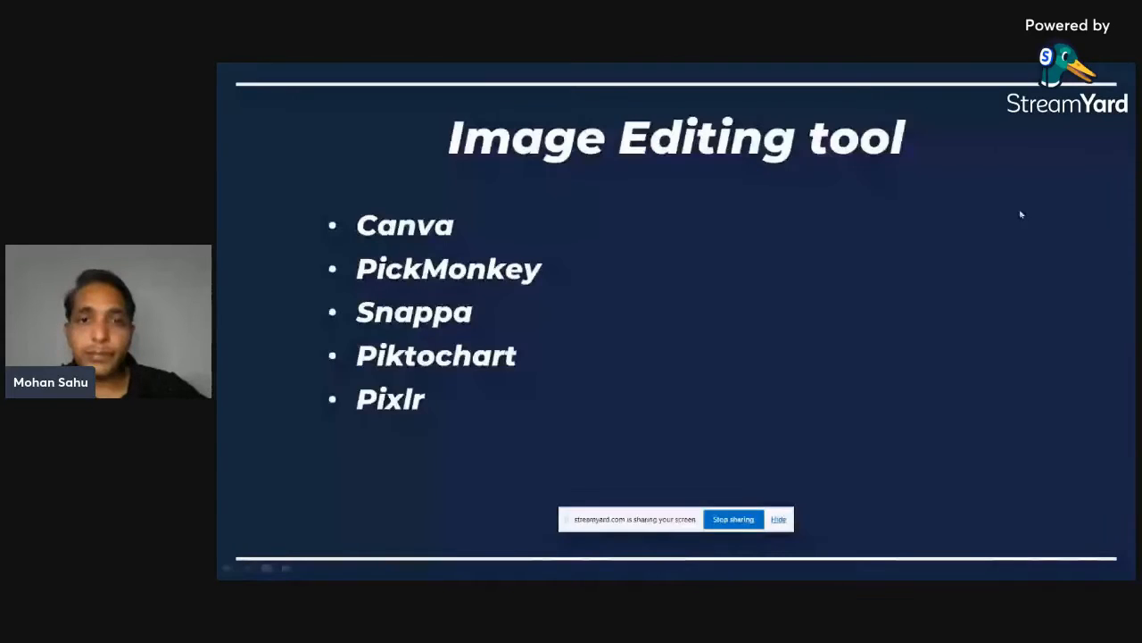
Step: Advance the slide show through the "Video Editing tool" list up to Biteable and switch to Wondershare Filmora
{"action": "left_click", "coordinate": [1022, 214]}
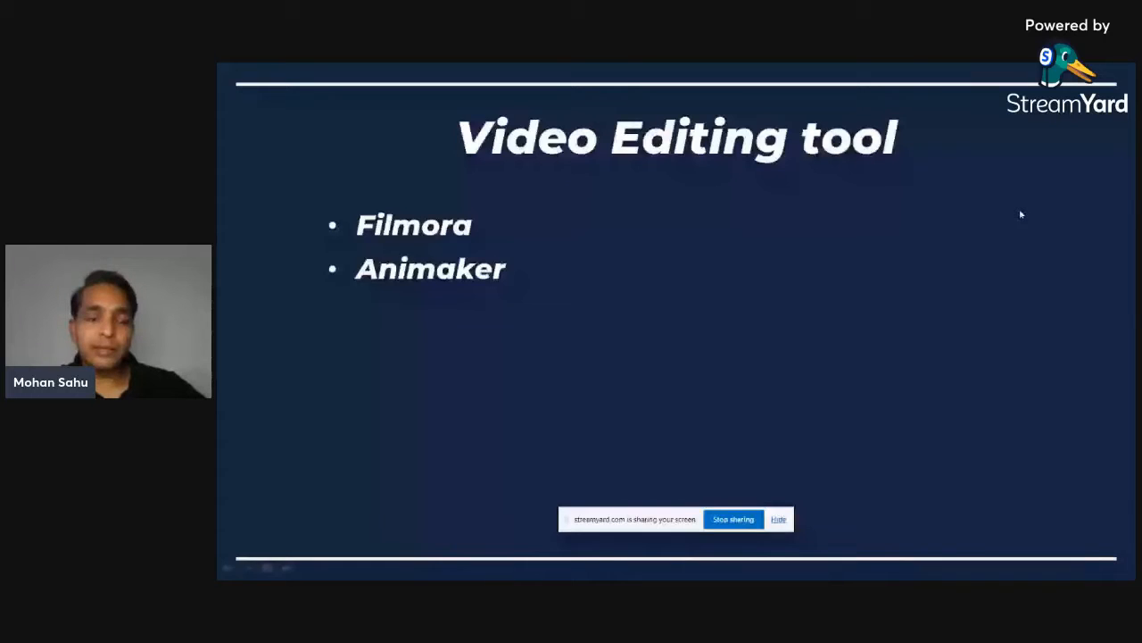
{"action": "left_click", "coordinate": [1022, 214]}
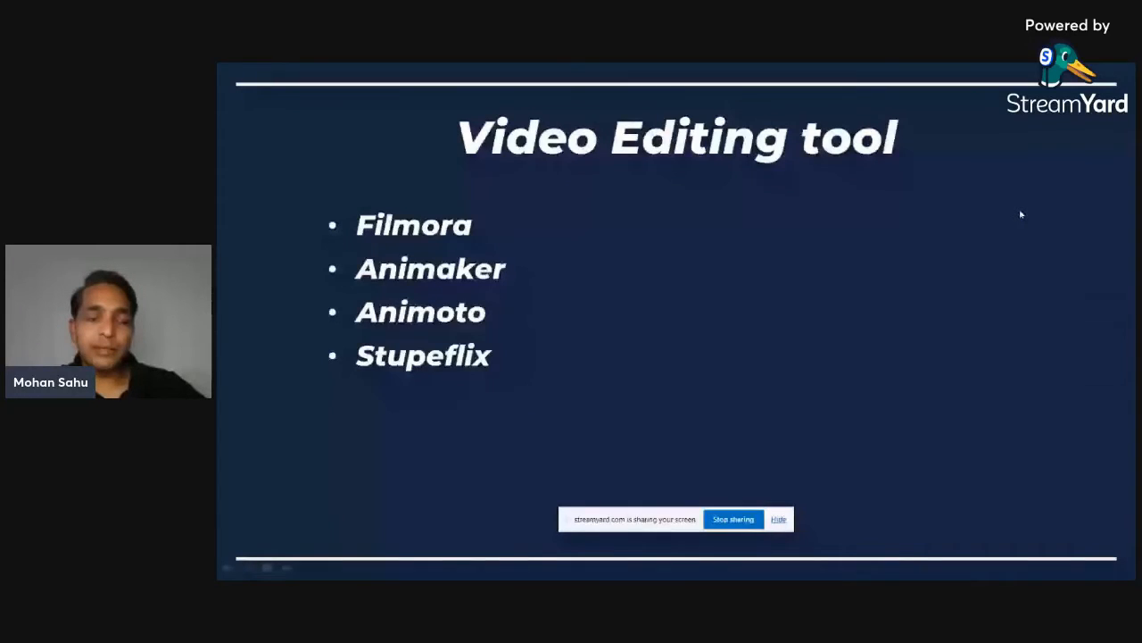
{"action": "left_click", "coordinate": [1022, 214]}
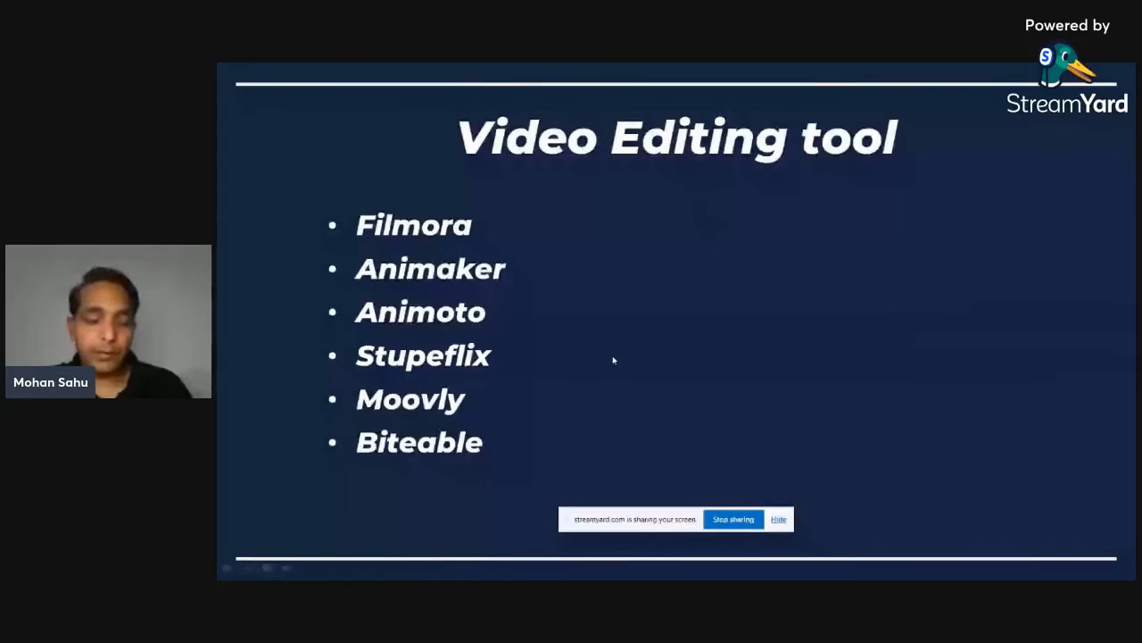
{"action": "key", "text": "super+d"}
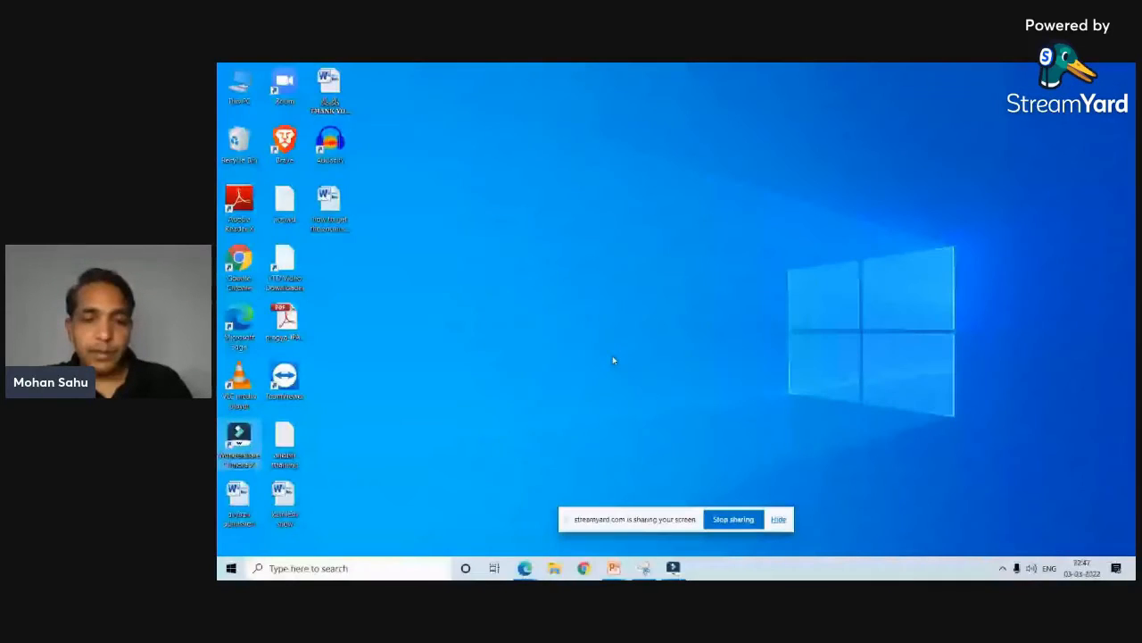
{"action": "key", "text": "alt+Tab"}
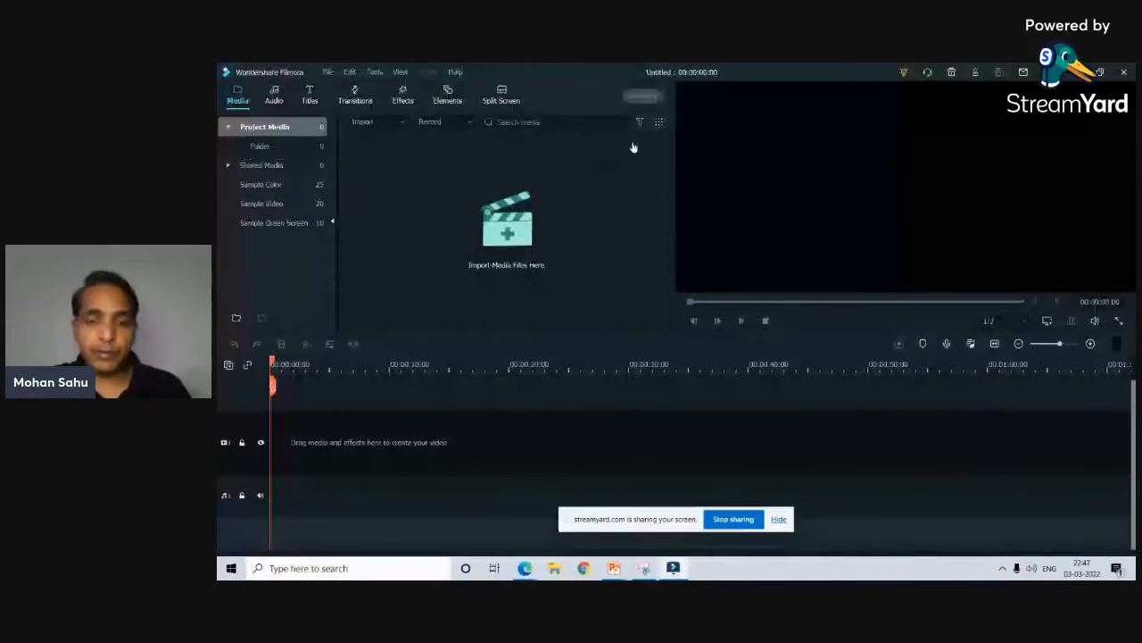
{"action": "left_click", "coordinate": [404, 122]}
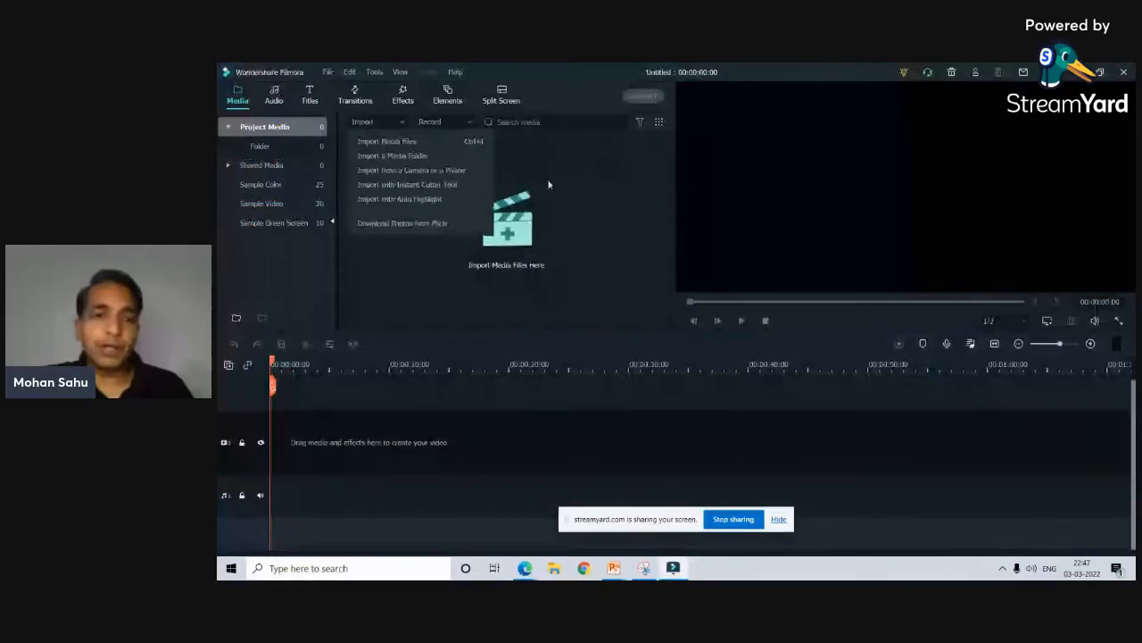
{"action": "left_click", "coordinate": [726, 256]}
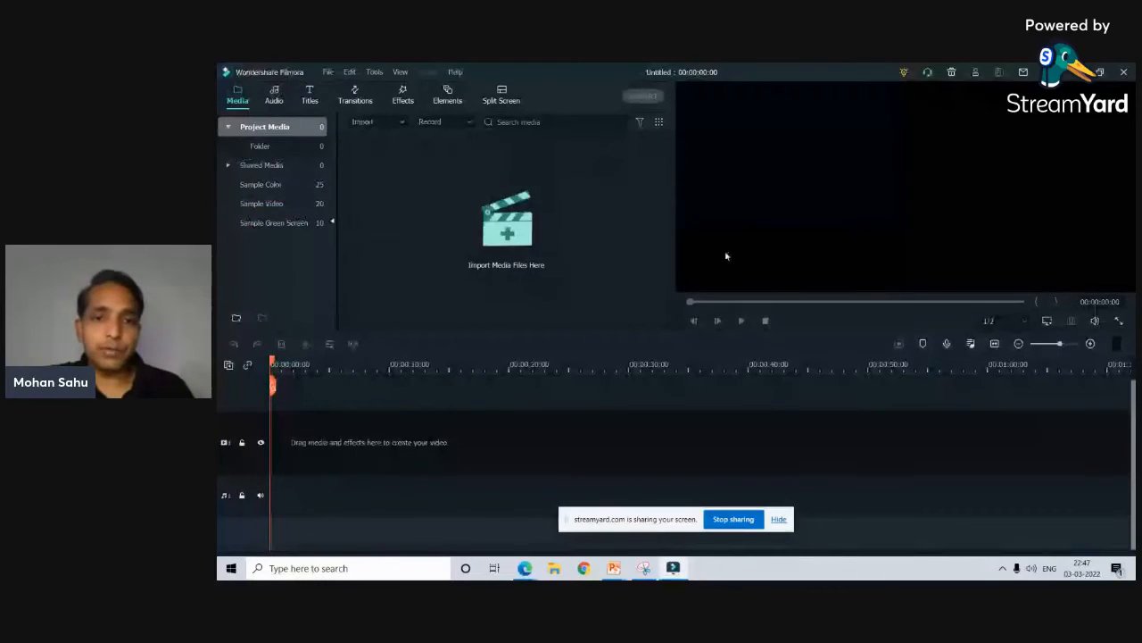
{"action": "left_click", "coordinate": [507, 219]}
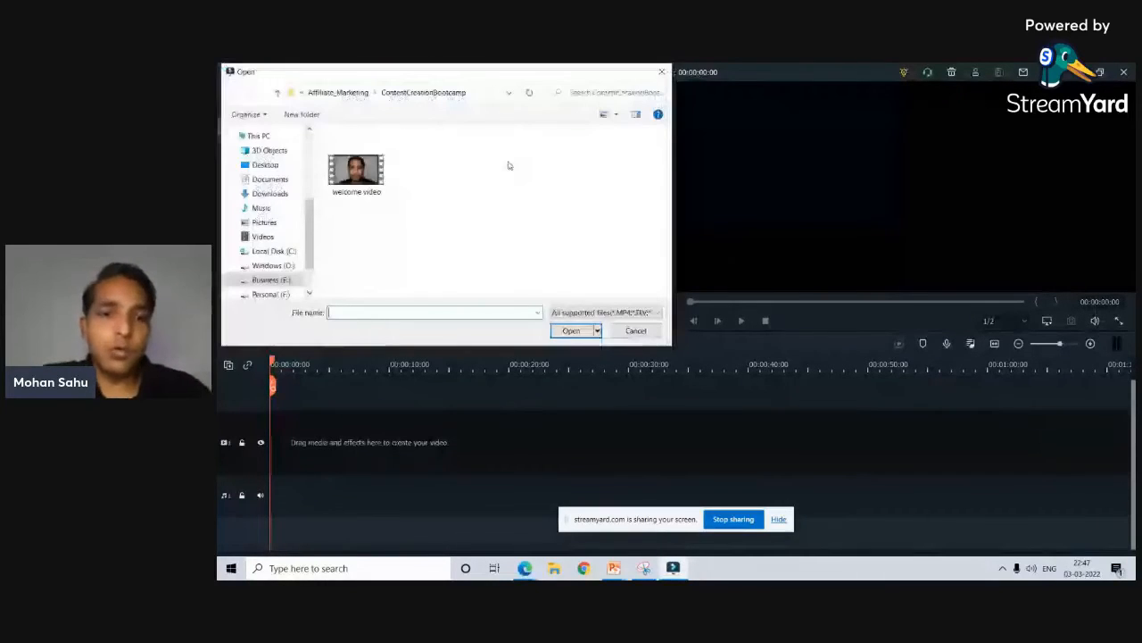
{"action": "left_click", "coordinate": [660, 72]}
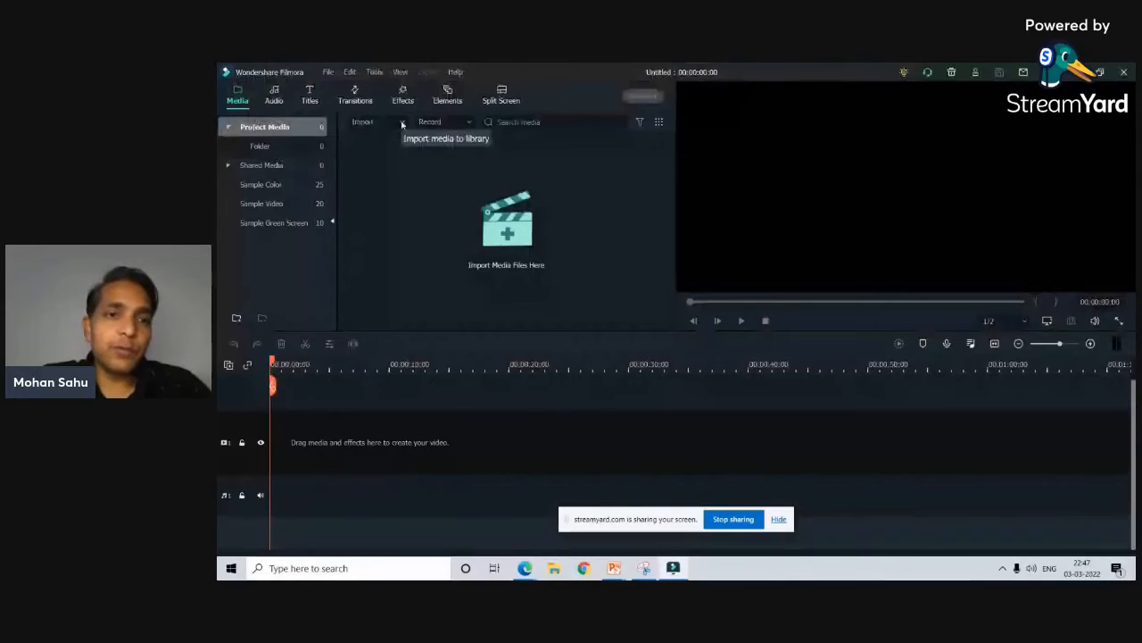
Step: Import the countdown video whose file name starts with 10000000_ from the Downloads folder into the project media
{"action": "left_click", "coordinate": [402, 123]}
{"action": "left_click", "coordinate": [400, 139]}
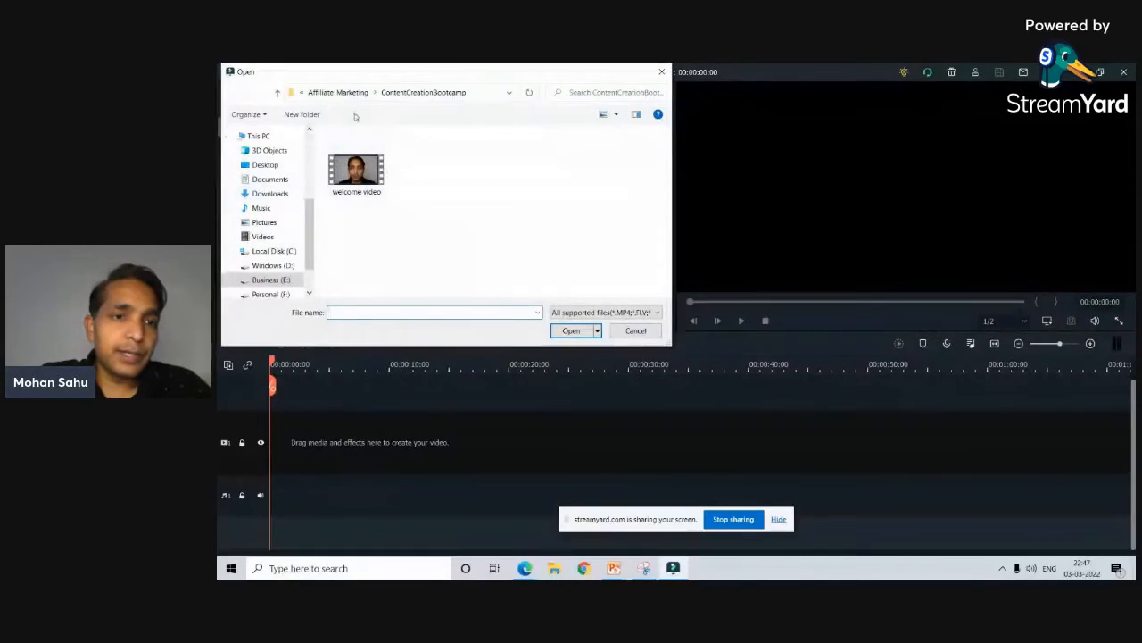
{"action": "left_click", "coordinate": [278, 193]}
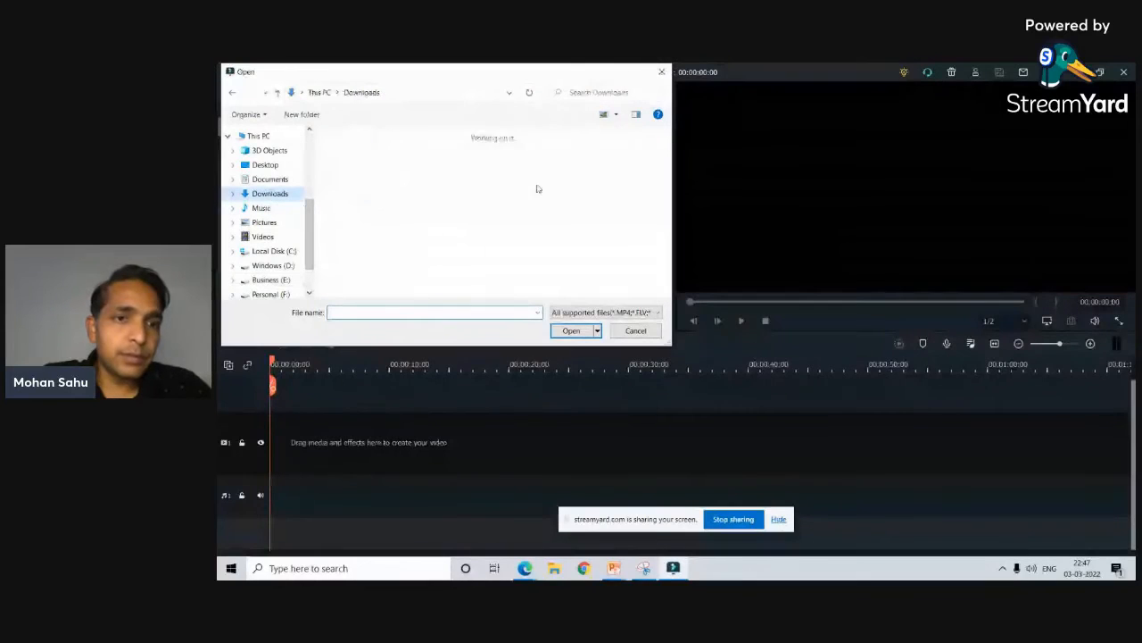
{"action": "left_click_drag", "start_coordinate": [669, 141], "coordinate": [669, 288]}
{"action": "scroll", "coordinate": [625, 251], "scroll_direction": "up", "scroll_amount": 1}
{"action": "scroll", "coordinate": [625, 252], "scroll_direction": "down", "scroll_amount": 1}
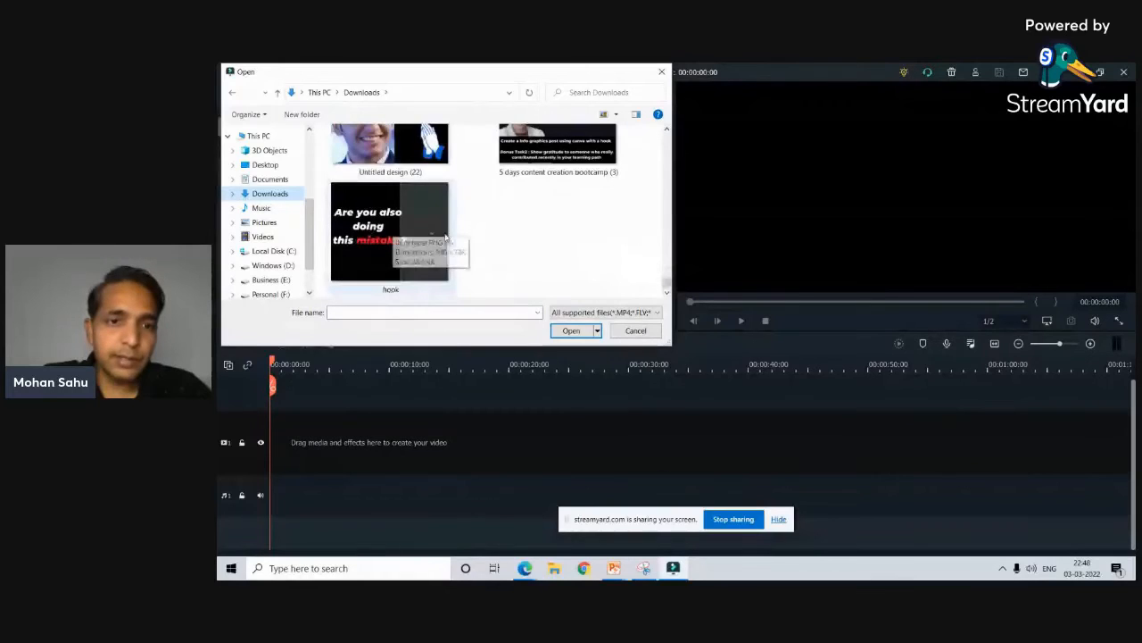
{"action": "scroll", "coordinate": [553, 223], "scroll_direction": "up", "scroll_amount": 2}
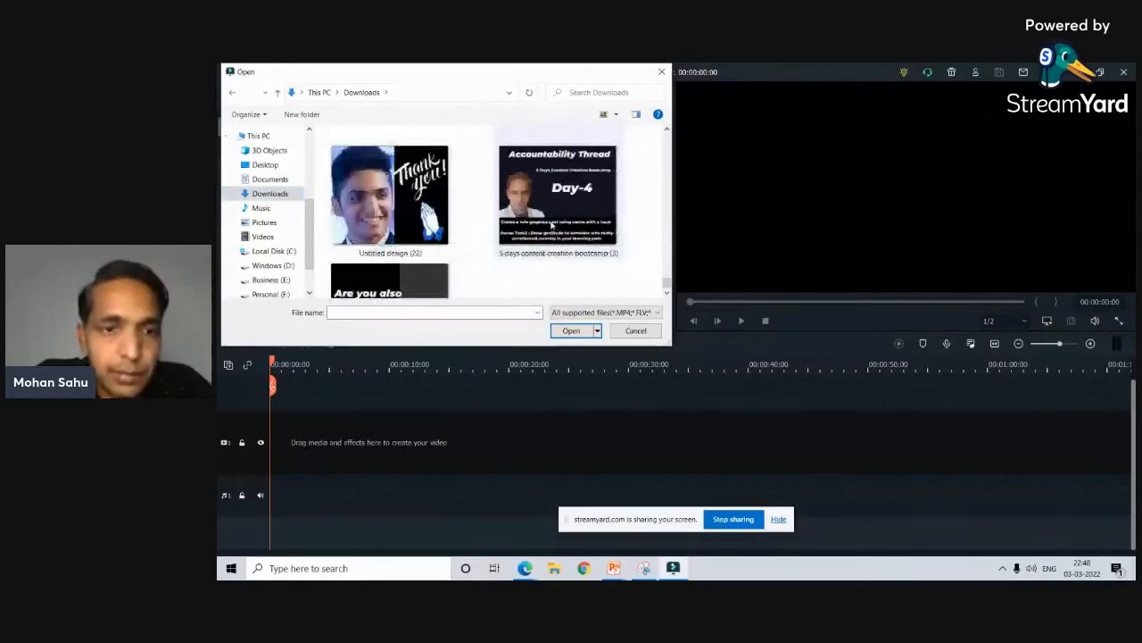
{"action": "scroll", "coordinate": [557, 221], "scroll_direction": "up", "scroll_amount": 1}
{"action": "left_click", "coordinate": [557, 178]}
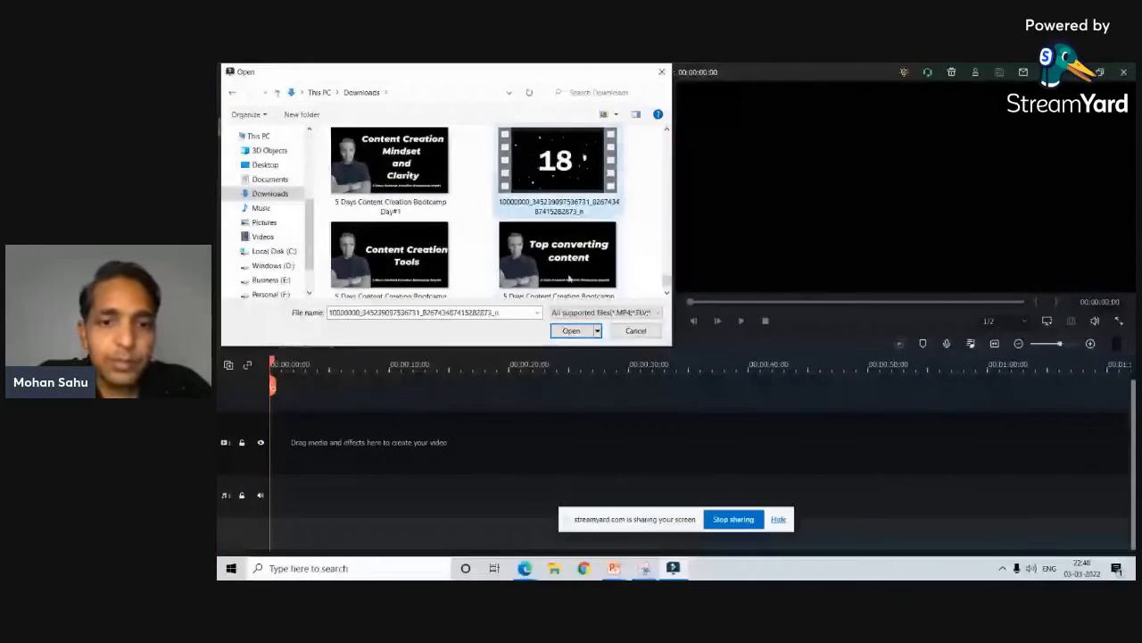
{"action": "left_click", "coordinate": [572, 331]}
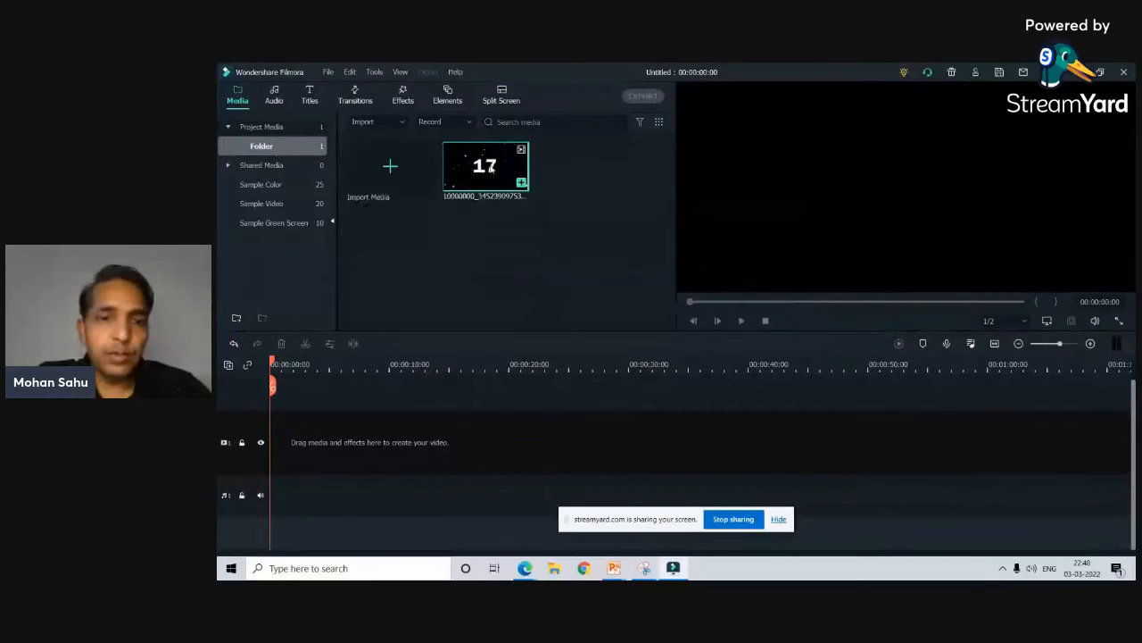
Step: Place the imported video at the start of the first video track and match the project settings to 1280 x 720 30fps
{"action": "left_click", "coordinate": [752, 250]}
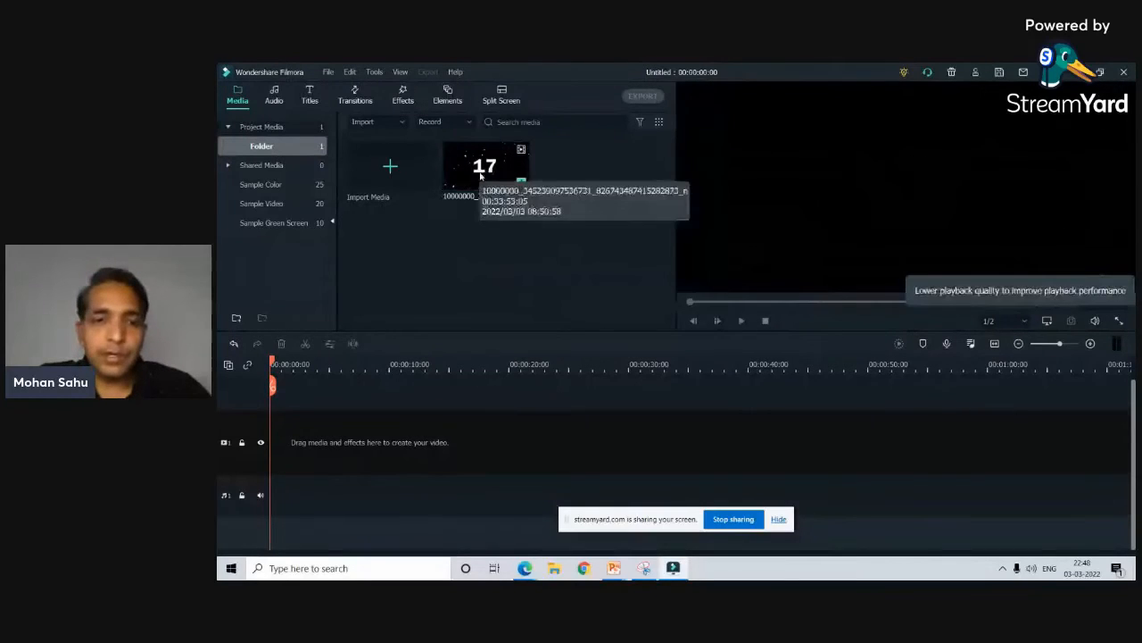
{"action": "left_click_drag", "start_coordinate": [486, 170], "coordinate": [276, 464]}
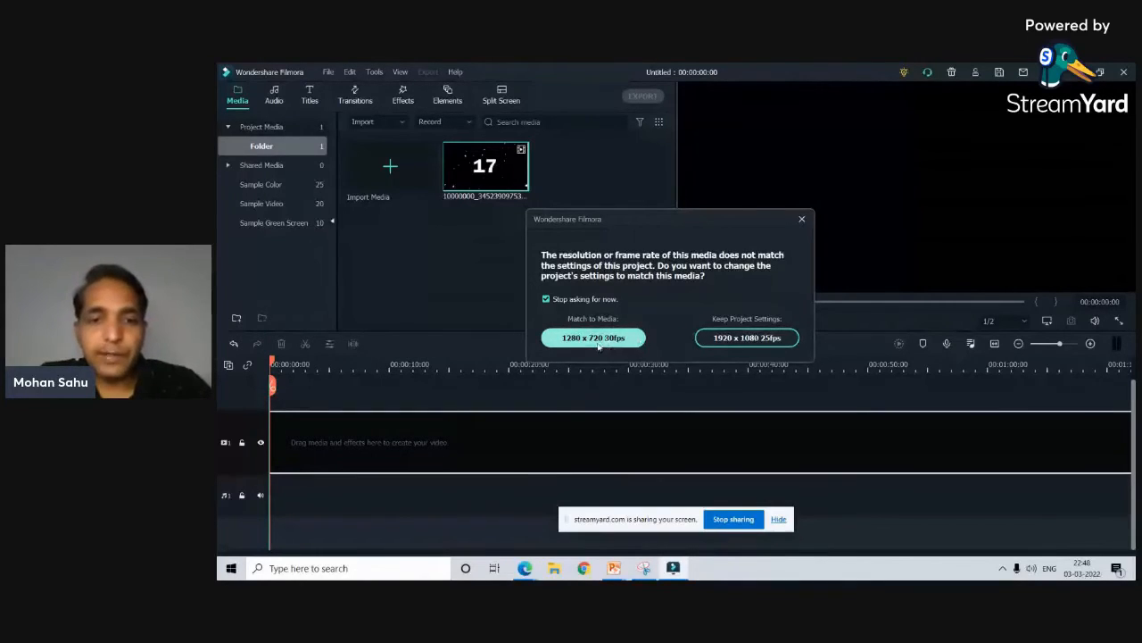
{"action": "left_click", "coordinate": [598, 346]}
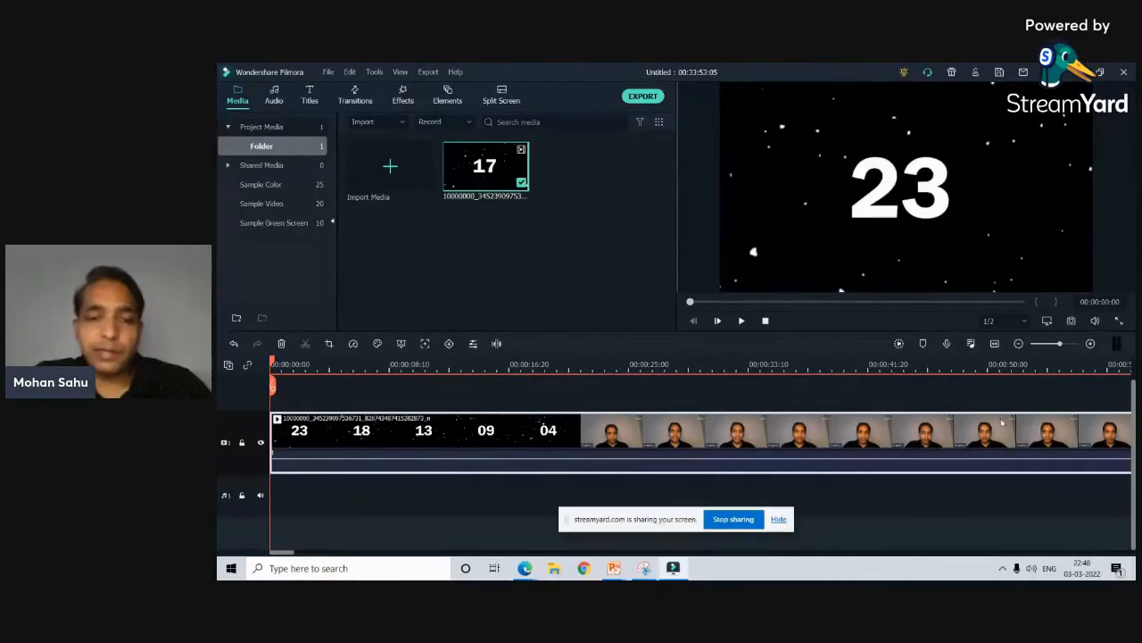
Step: Preview the opening countdown and split the clip at 00:00:53:23
{"action": "left_click", "coordinate": [741, 321]}
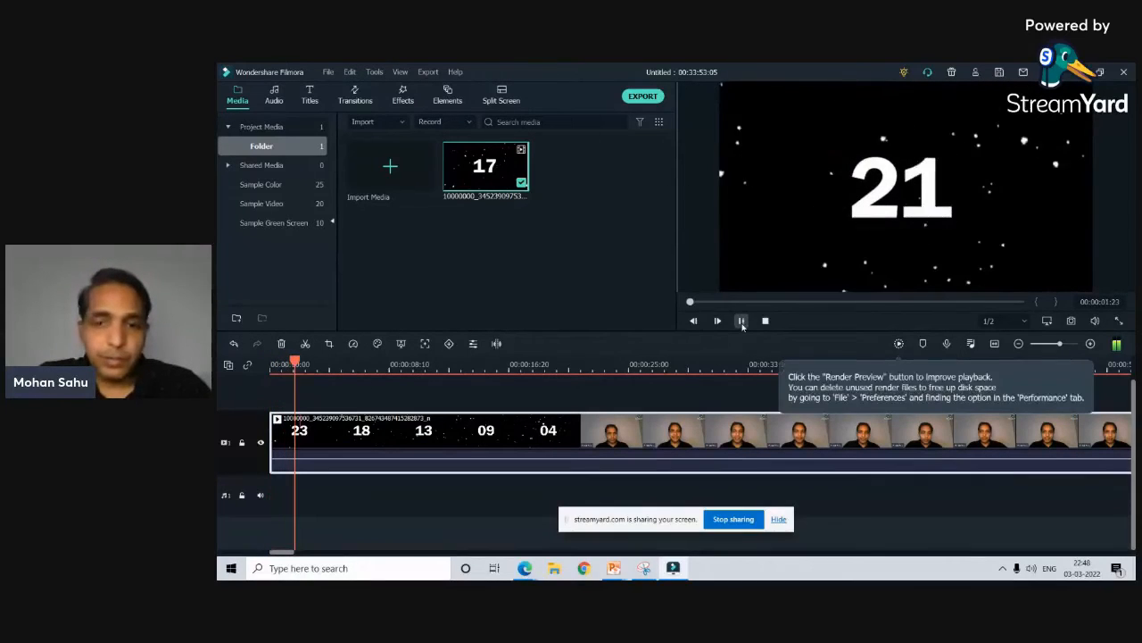
{"action": "left_click", "coordinate": [740, 321]}
{"action": "left_click_drag", "start_coordinate": [300, 386], "coordinate": [577, 381]}
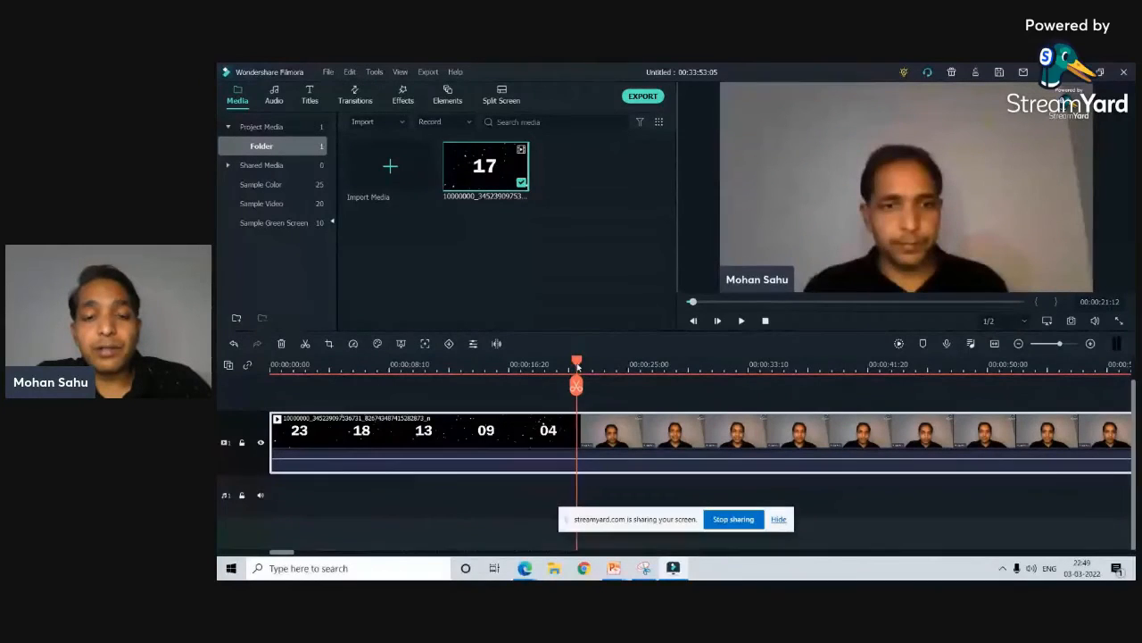
{"action": "left_click_drag", "start_coordinate": [577, 366], "coordinate": [1041, 386]}
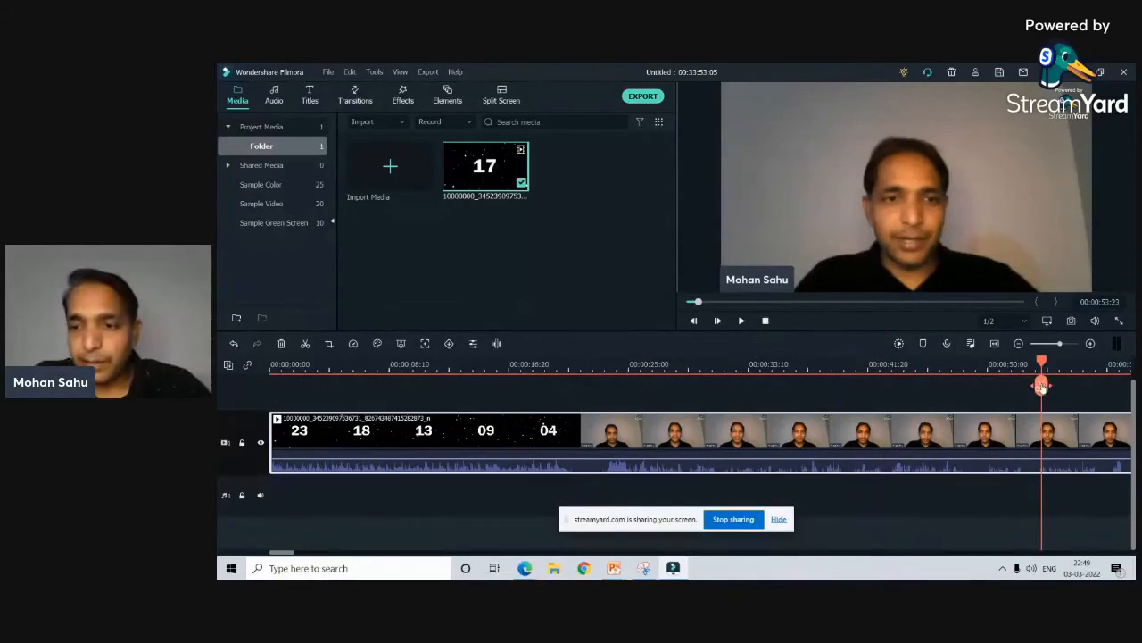
{"action": "left_click", "coordinate": [1041, 385]}
Step: Delete the clip part before the cut so the remaining video starts at the beginning of the timeline
{"action": "left_click", "coordinate": [1014, 436]}
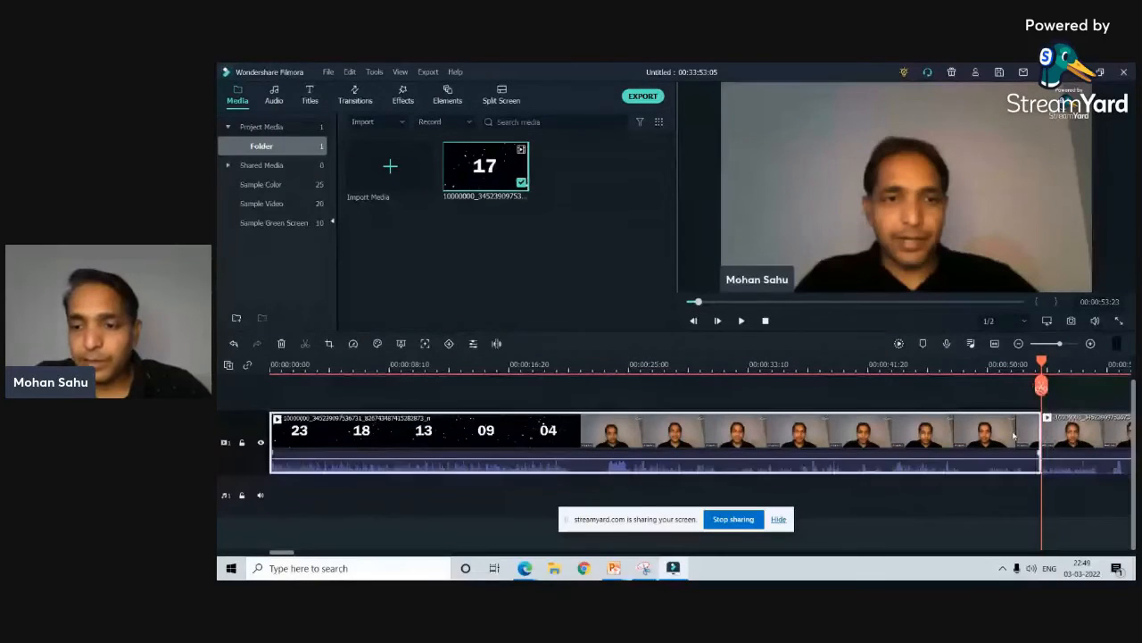
{"action": "right_click", "coordinate": [1013, 436]}
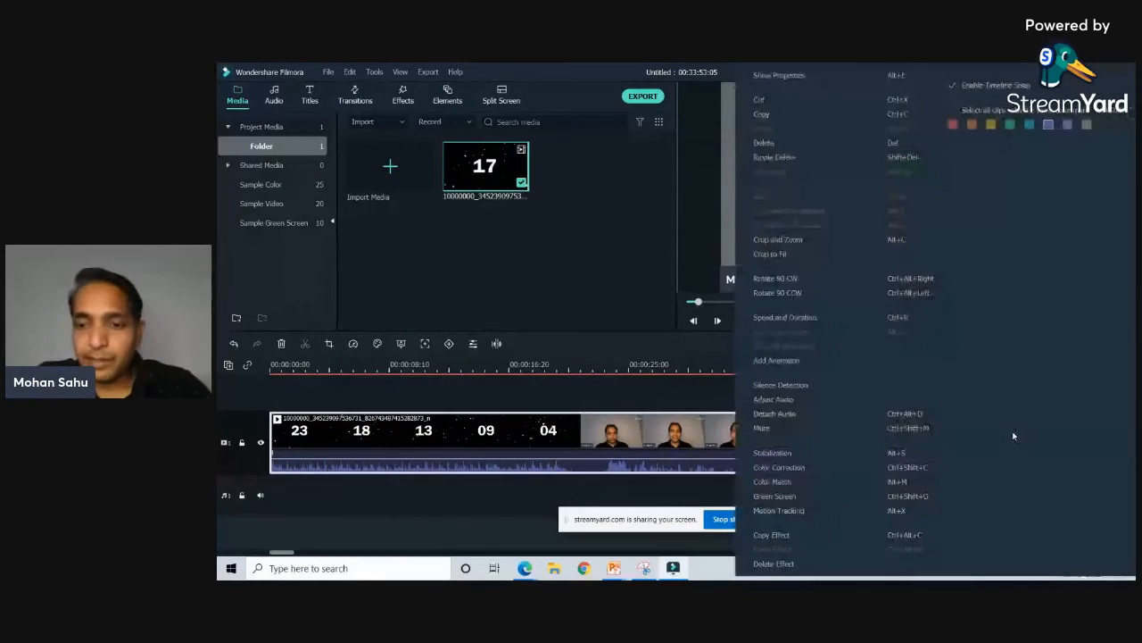
{"action": "left_click", "coordinate": [705, 426]}
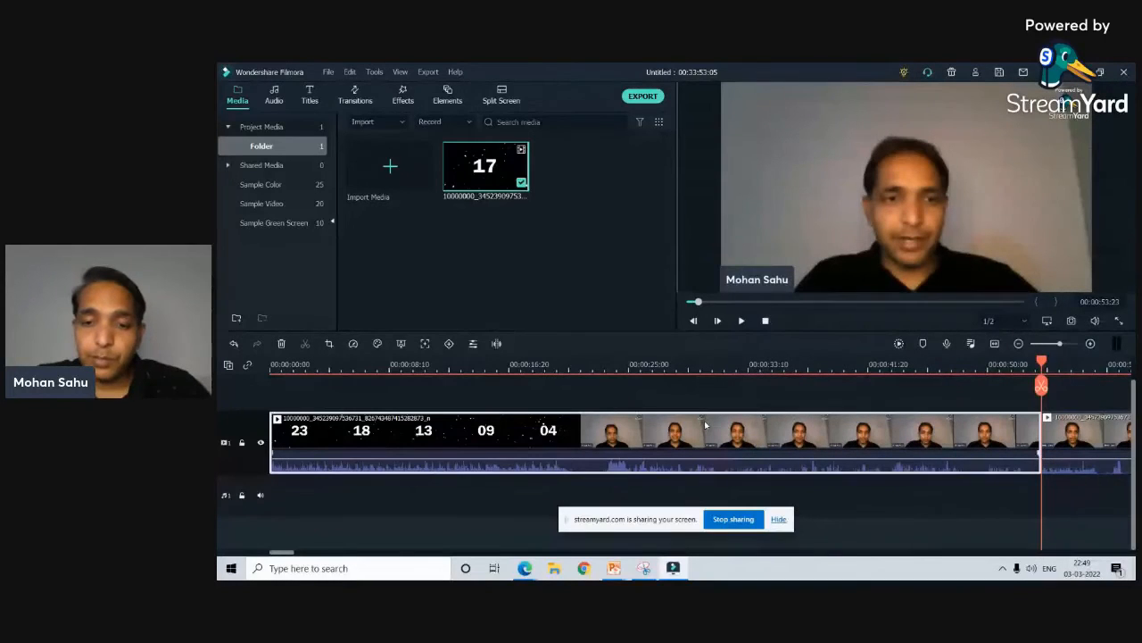
{"action": "key", "text": "Delete"}
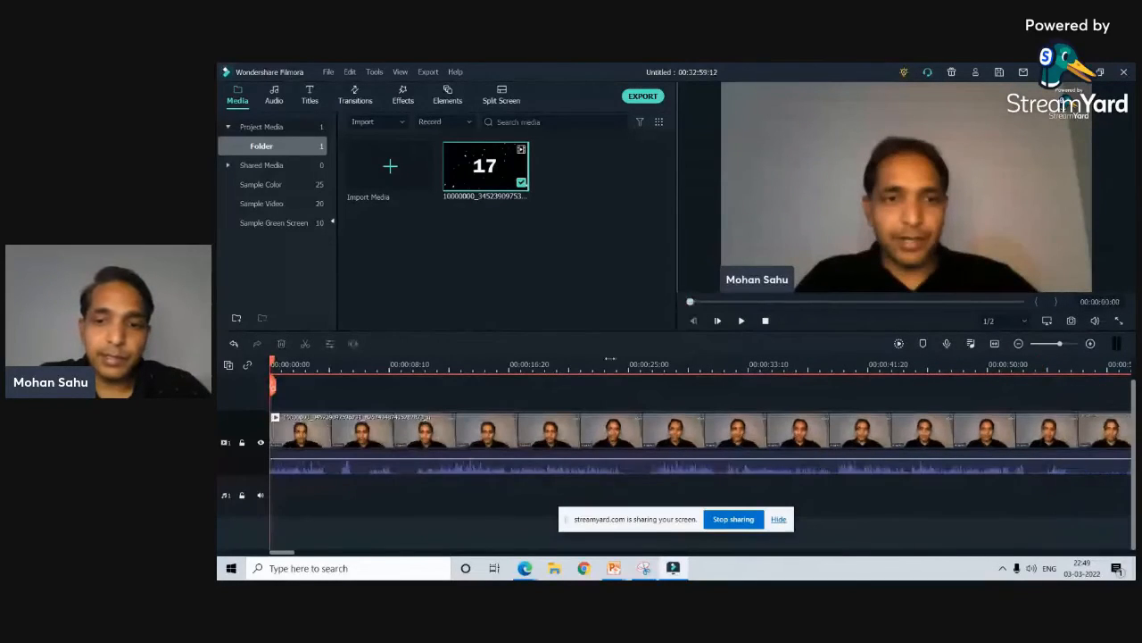
Step: Play and scrub through the remaining clip to examine where the introduction ends and the session slides begin
{"action": "left_click", "coordinate": [742, 321]}
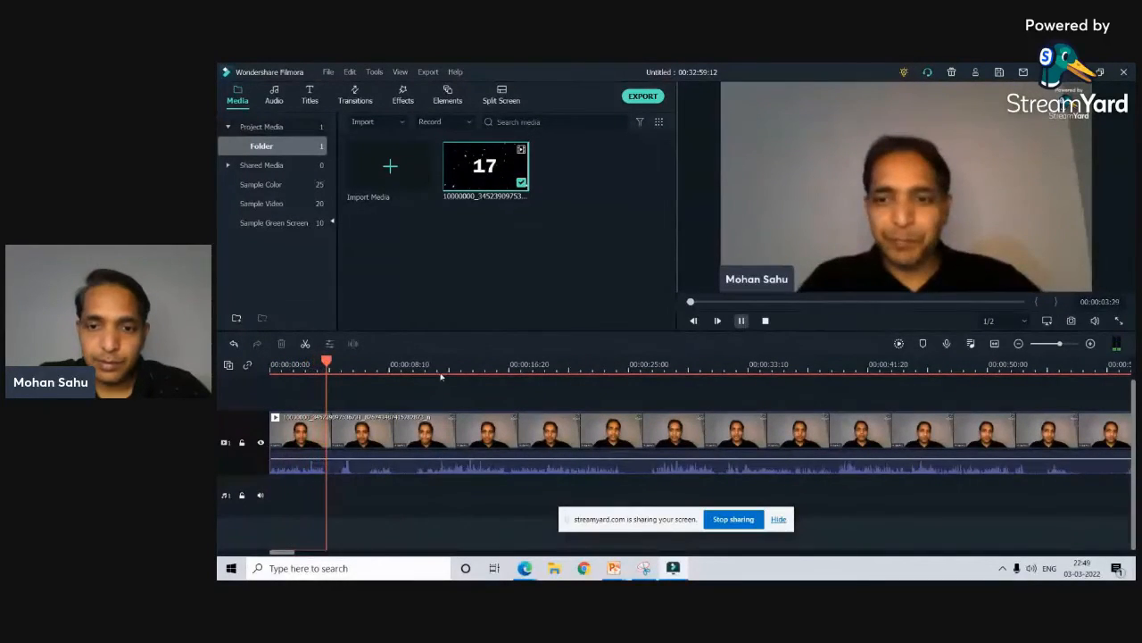
{"action": "left_click_drag", "start_coordinate": [326, 386], "coordinate": [804, 458]}
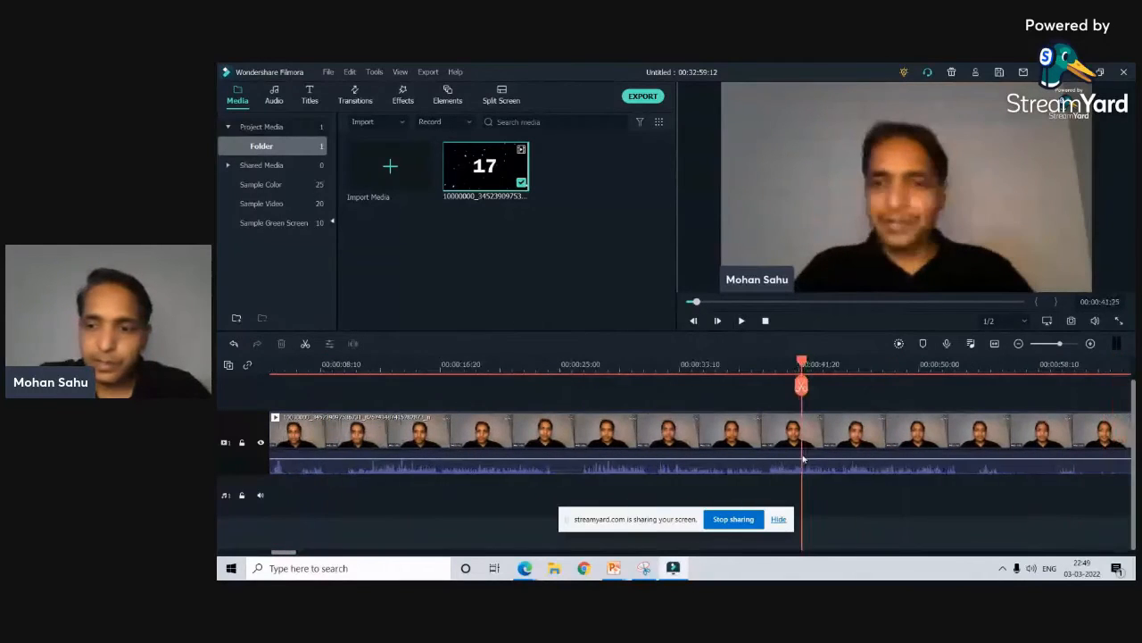
{"action": "left_click", "coordinate": [1018, 343]}
{"action": "left_click", "coordinate": [1018, 343]}
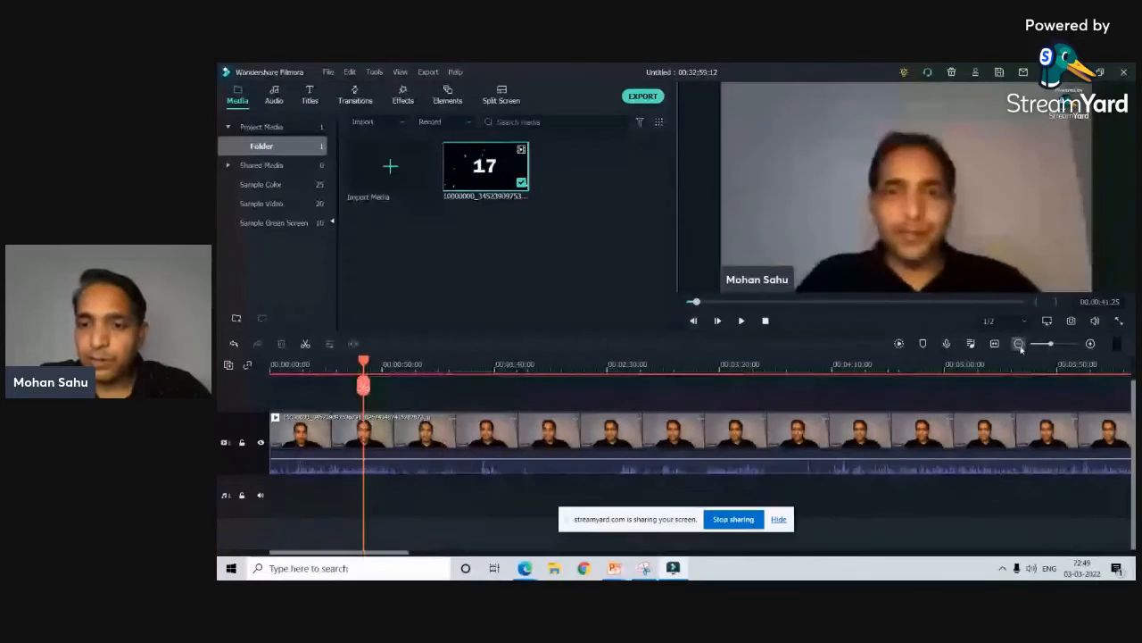
{"action": "left_click", "coordinate": [1018, 344]}
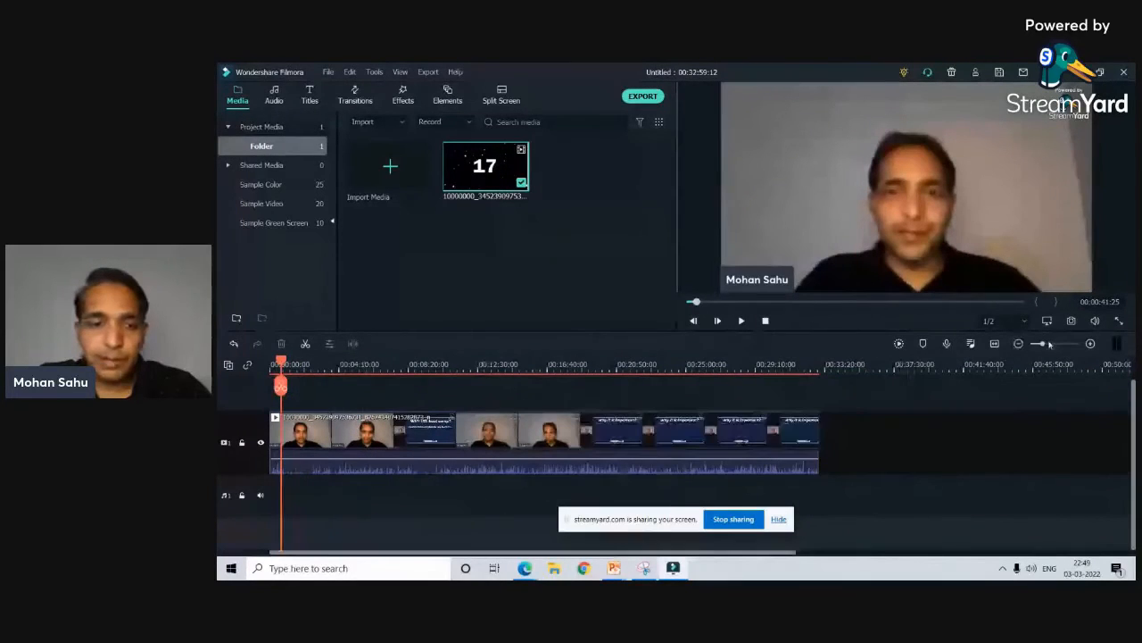
{"action": "left_click", "coordinate": [1090, 344]}
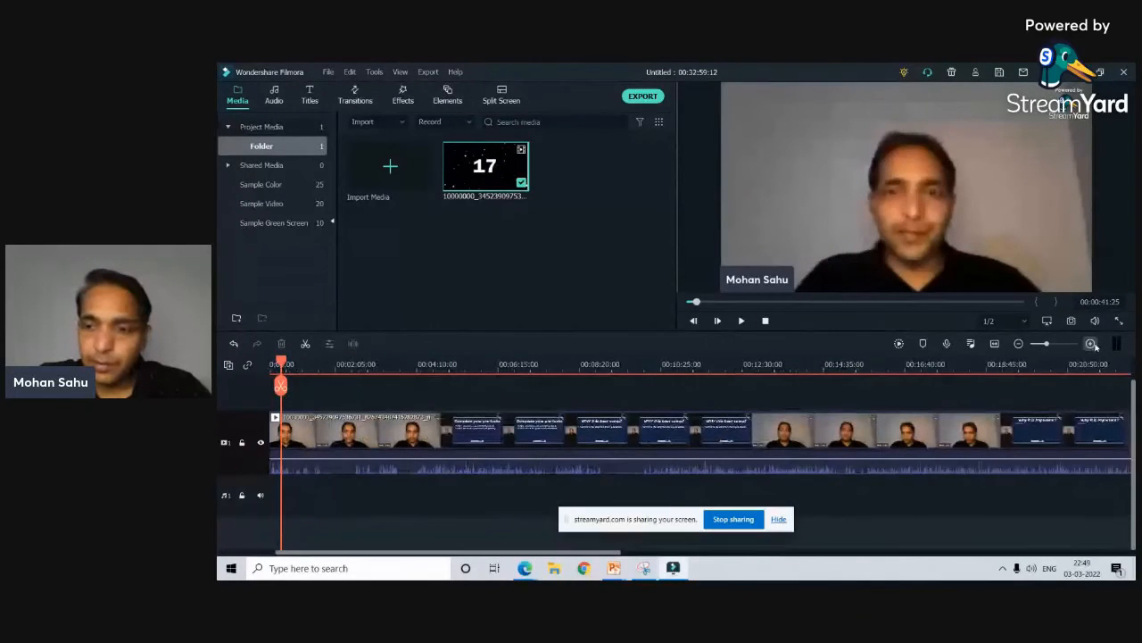
{"action": "left_click_drag", "start_coordinate": [284, 362], "coordinate": [438, 371]}
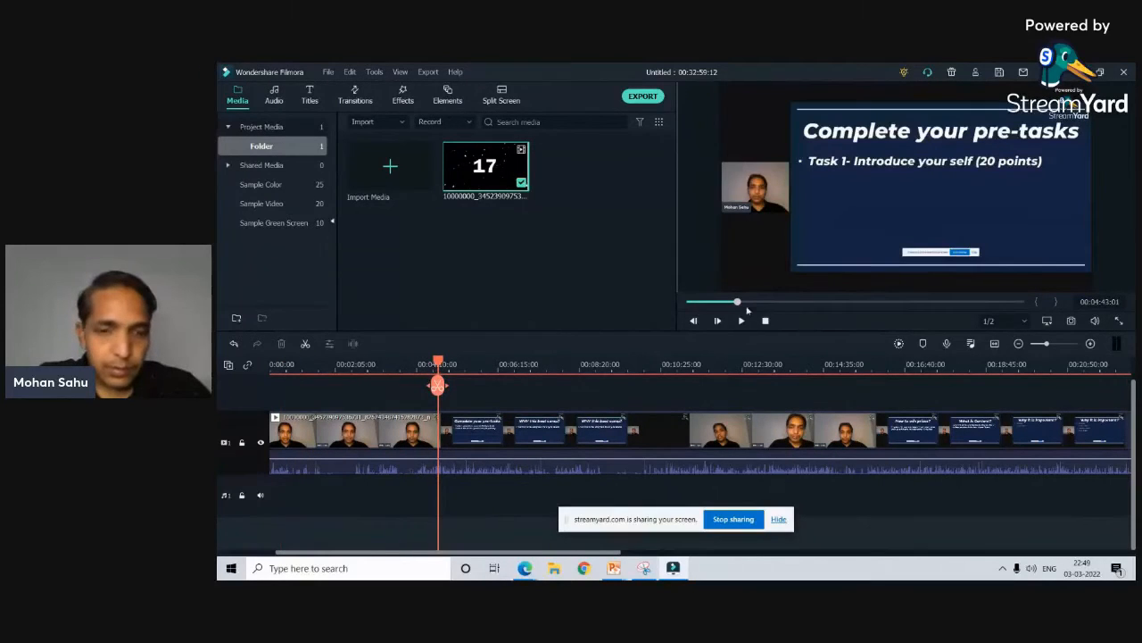
{"action": "left_click_drag", "start_coordinate": [438, 368], "coordinate": [841, 367]}
{"action": "left_click", "coordinate": [741, 320]}
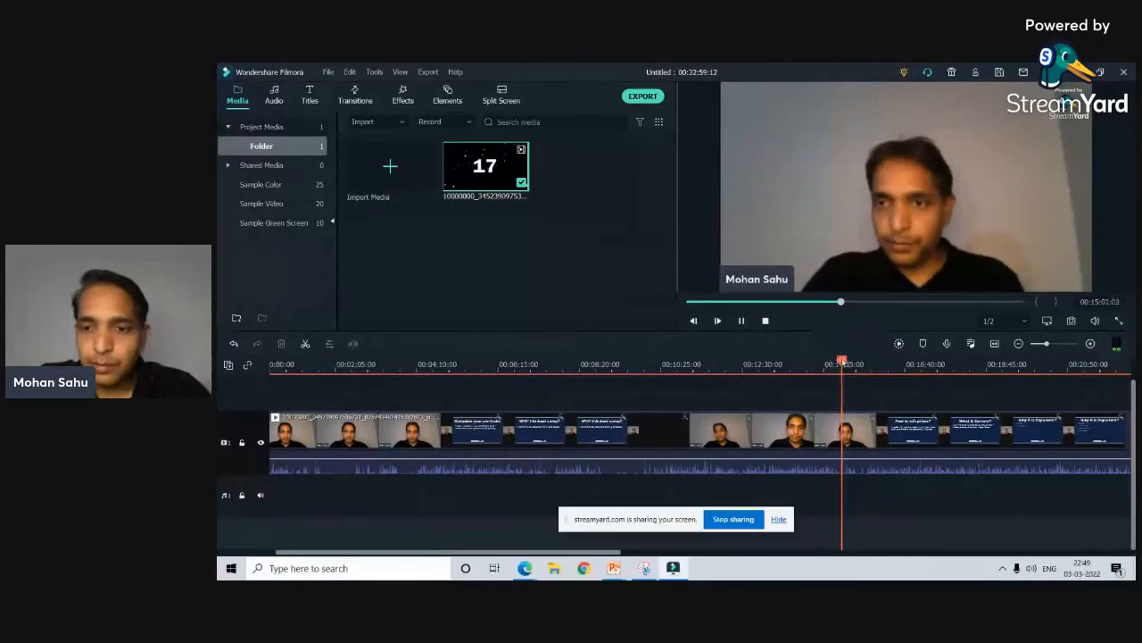
{"action": "left_click_drag", "start_coordinate": [841, 375], "coordinate": [1024, 380]}
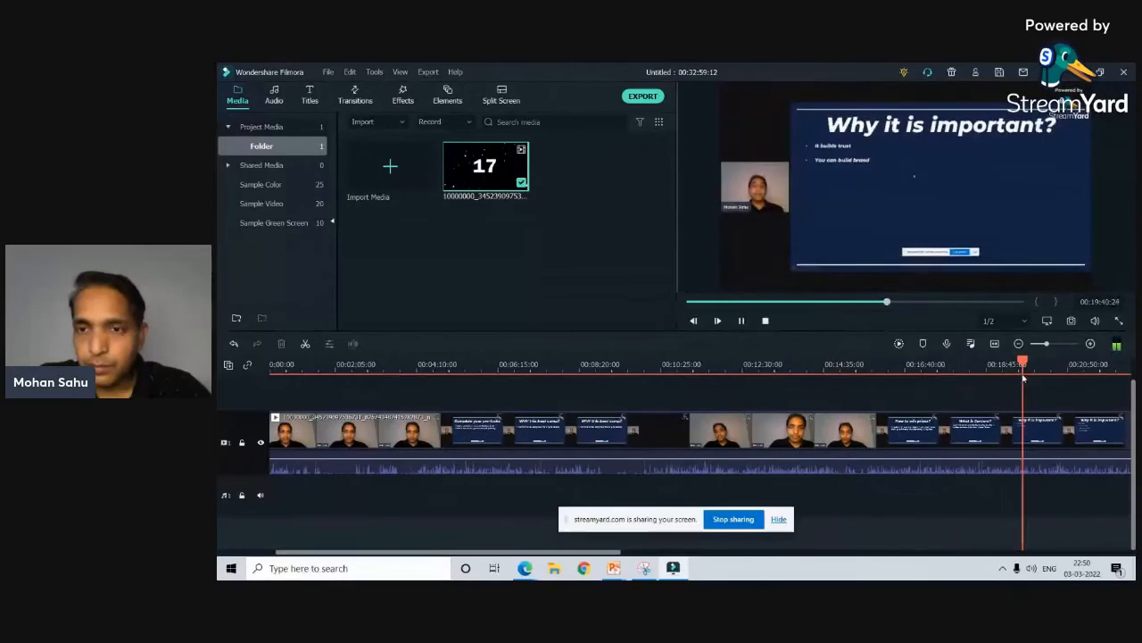
{"action": "key", "text": "space"}
{"action": "left_click", "coordinate": [939, 365]}
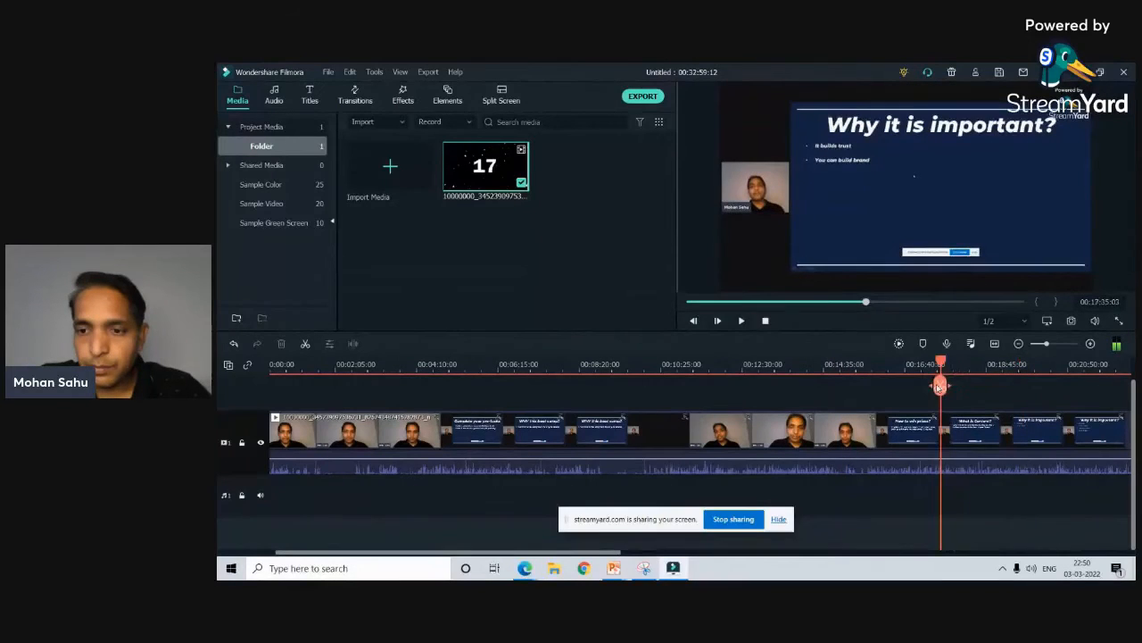
{"action": "key", "text": "space"}
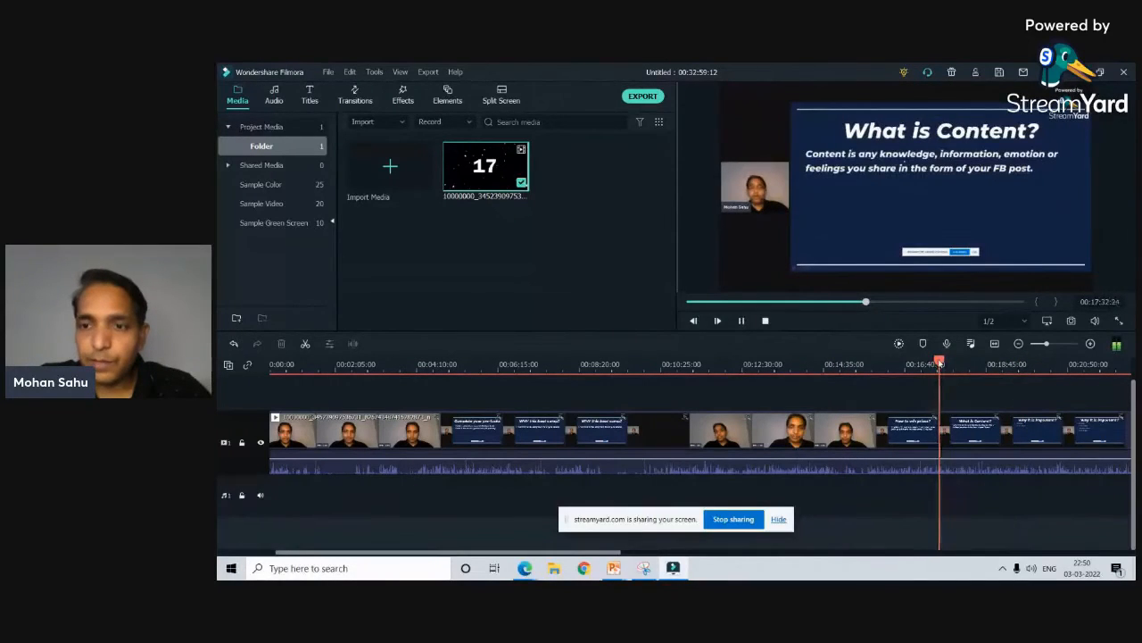
Step: Split the clip at 00:16:55:17, at the end of the "How to win prizes?" slide, and delete the part before the cut
{"action": "left_click_drag", "start_coordinate": [939, 364], "coordinate": [883, 384]}
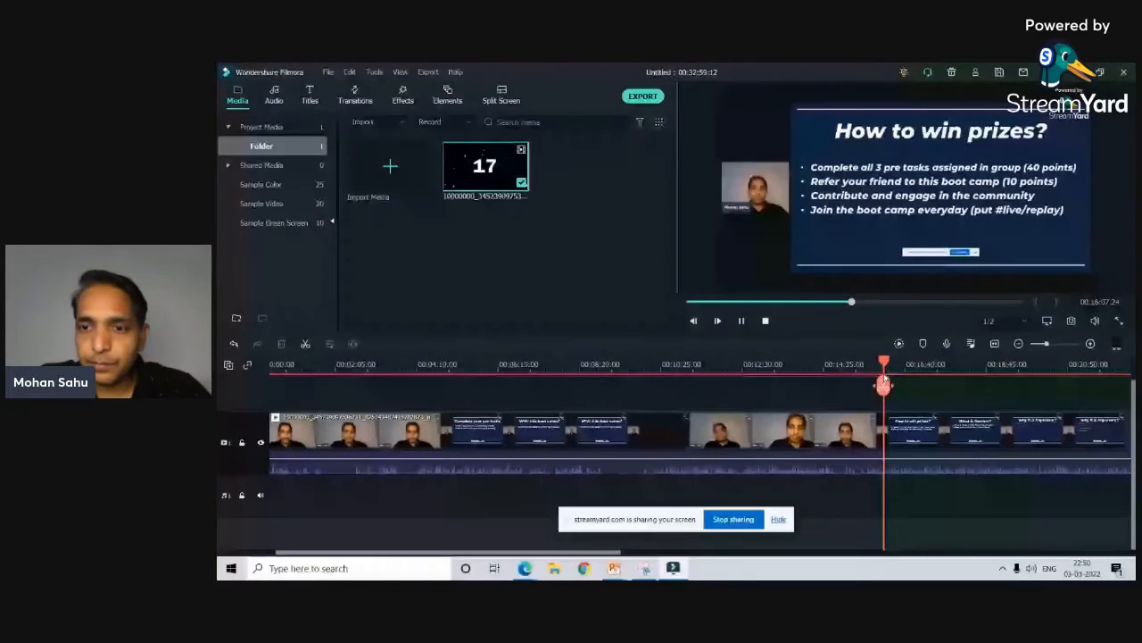
{"action": "left_click", "coordinate": [897, 364]}
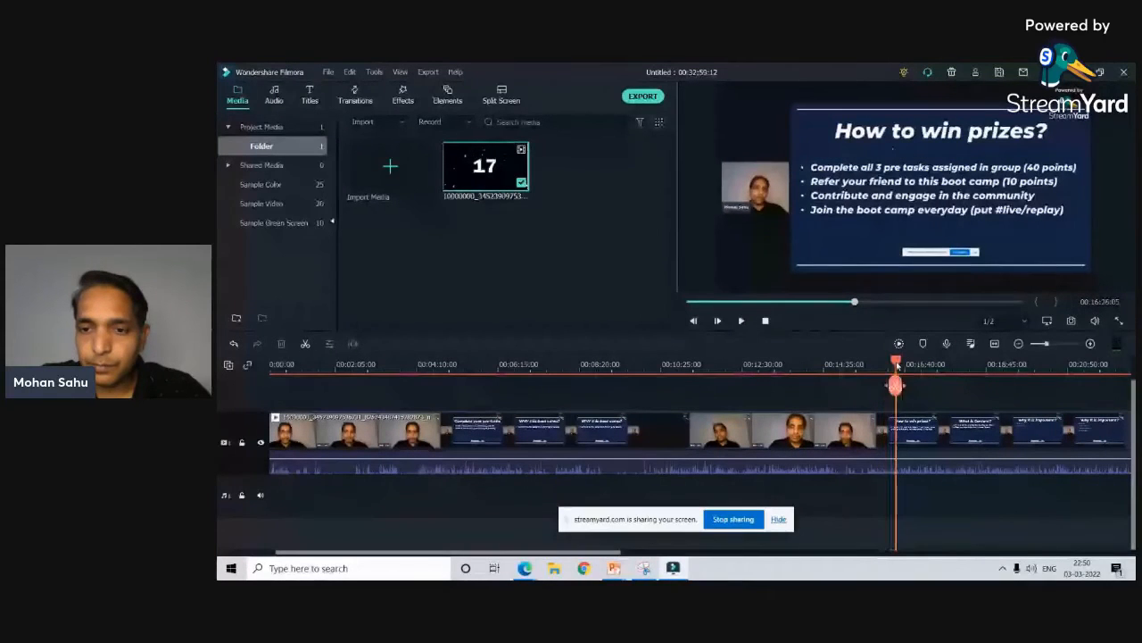
{"action": "key", "text": "space"}
{"action": "left_click_drag", "start_coordinate": [897, 365], "coordinate": [917, 366]}
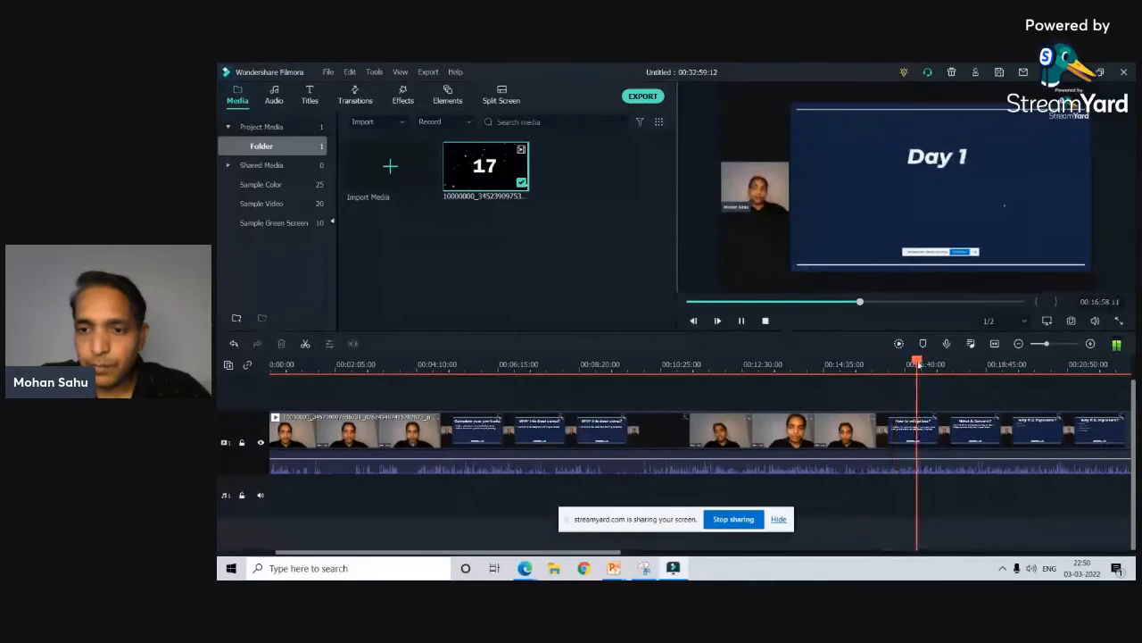
{"action": "left_click", "coordinate": [742, 321]}
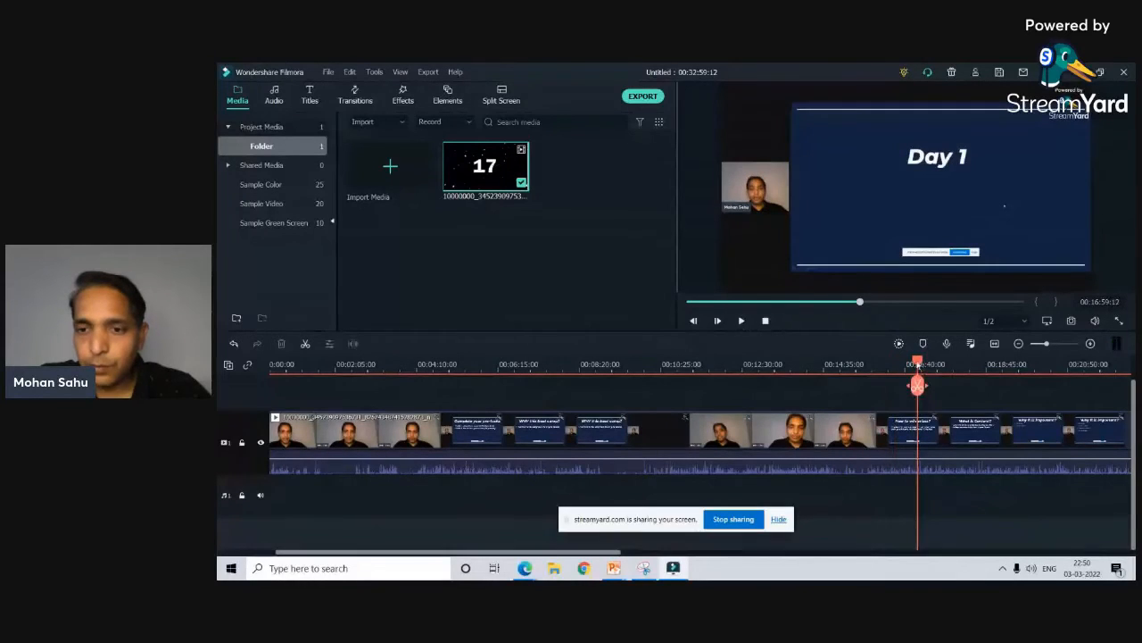
{"action": "left_click_drag", "start_coordinate": [918, 384], "coordinate": [911, 385]}
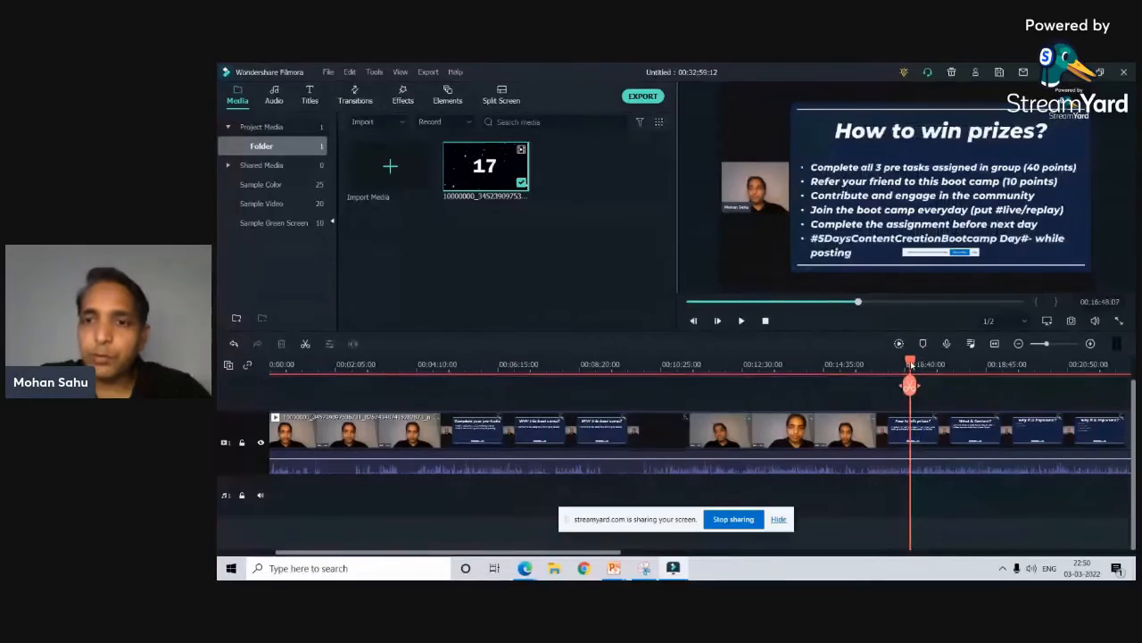
{"action": "left_click_drag", "start_coordinate": [911, 364], "coordinate": [915, 364]}
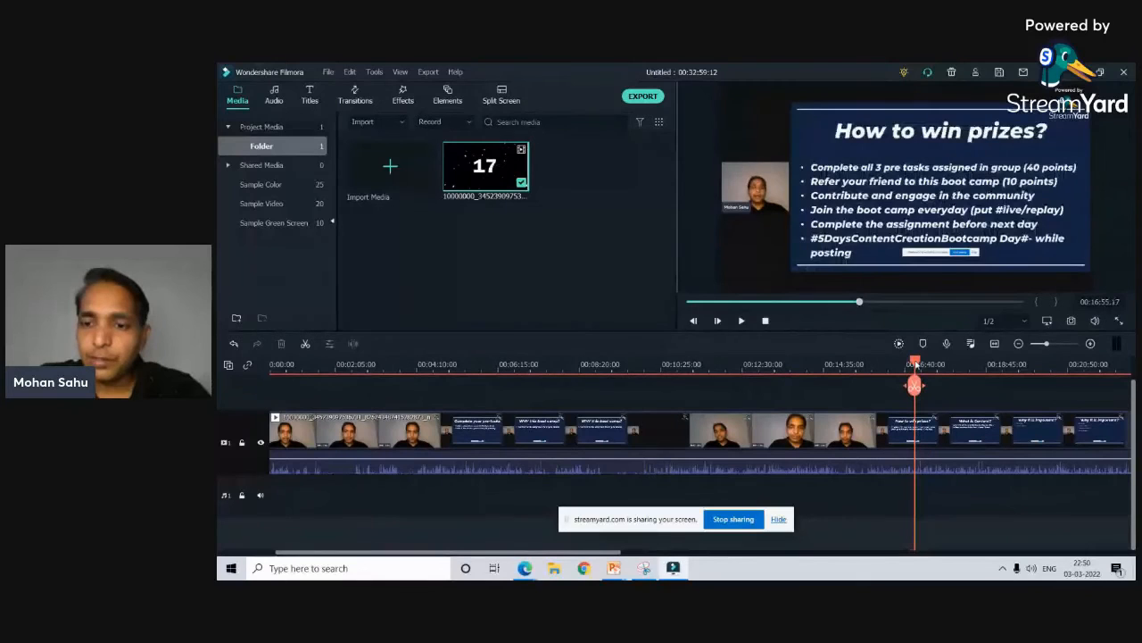
{"action": "left_click", "coordinate": [913, 386]}
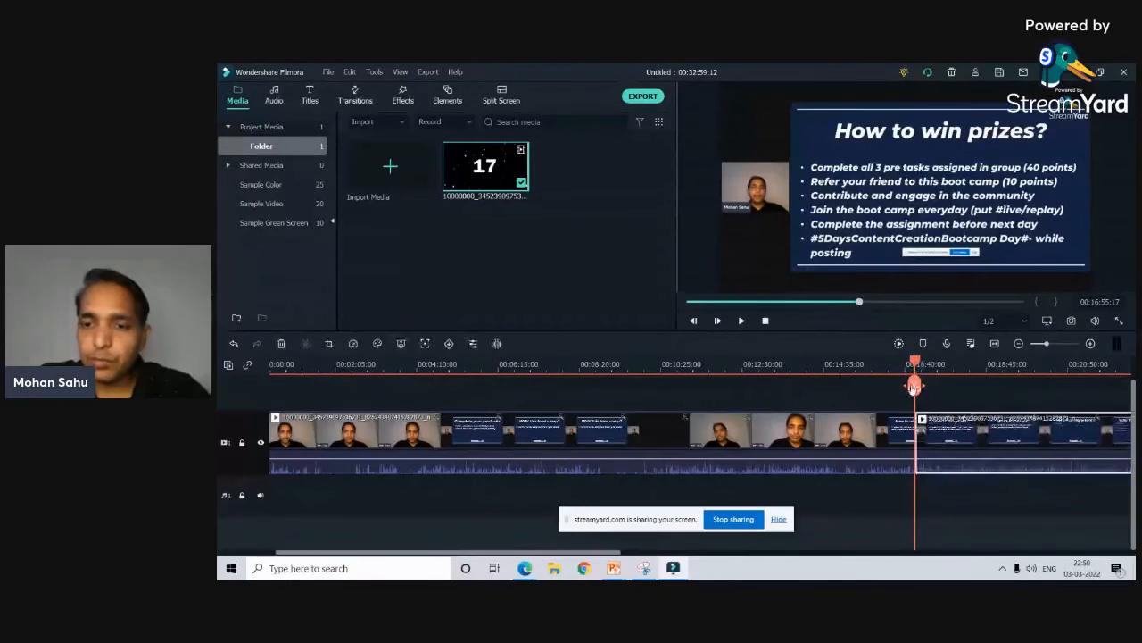
{"action": "key", "text": "Delete"}
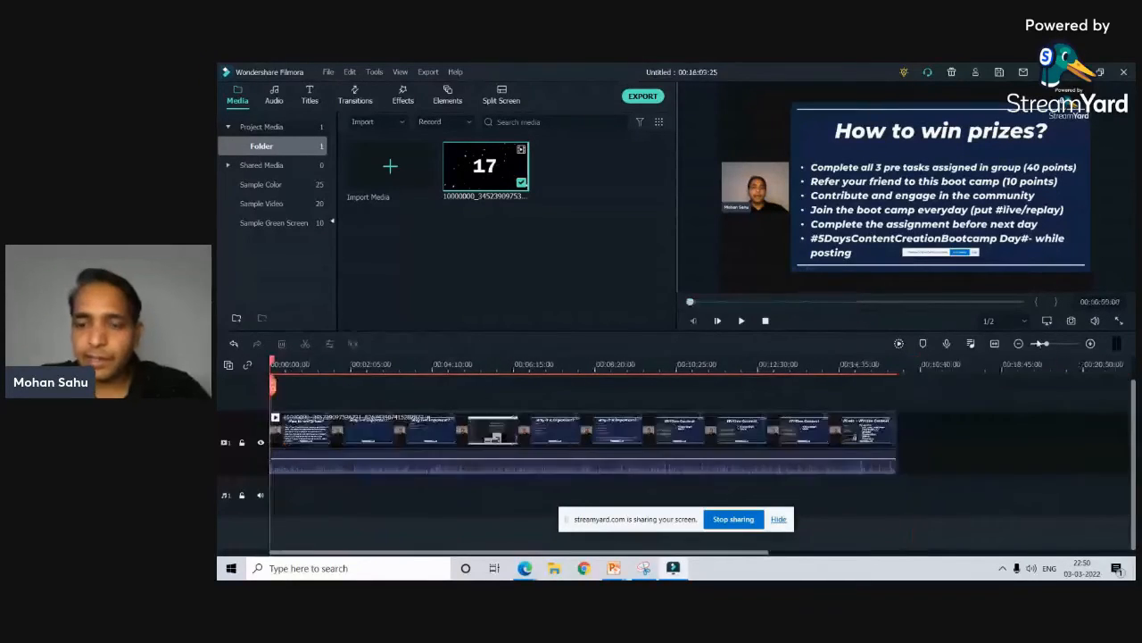
Step: Play the new opening, split the clip at 00:00:02:08 on the "Day 1" slide, and delete the short piece before it
{"action": "left_click", "coordinate": [740, 321]}
{"action": "left_click", "coordinate": [741, 321]}
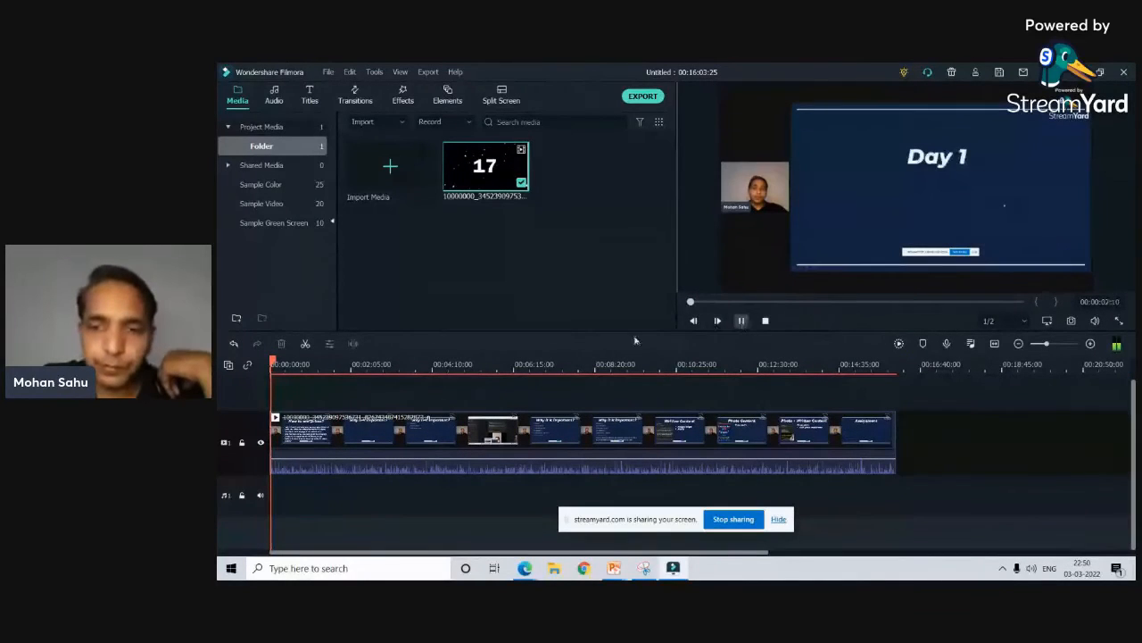
{"action": "left_click", "coordinate": [1090, 344]}
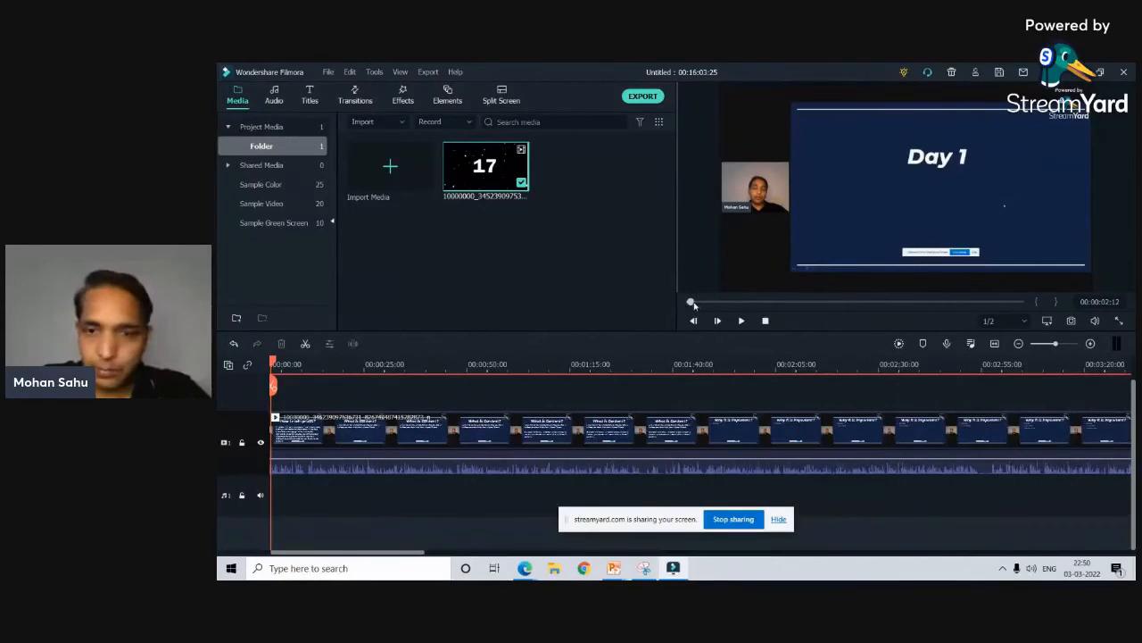
{"action": "left_click_drag", "start_coordinate": [691, 302], "coordinate": [672, 311]}
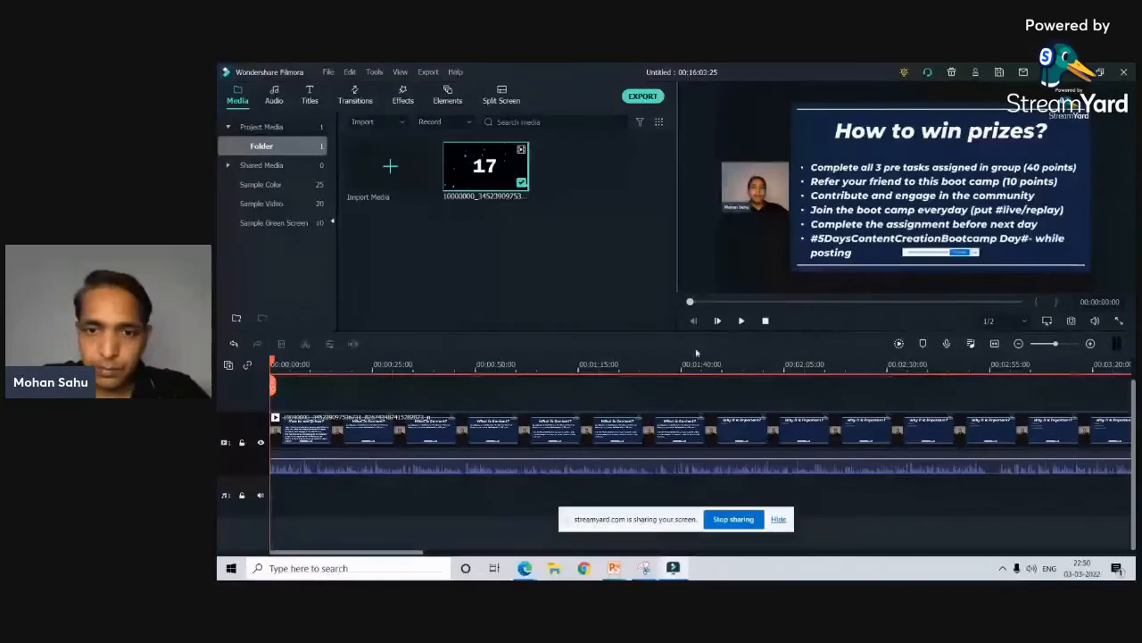
{"action": "left_click", "coordinate": [740, 320]}
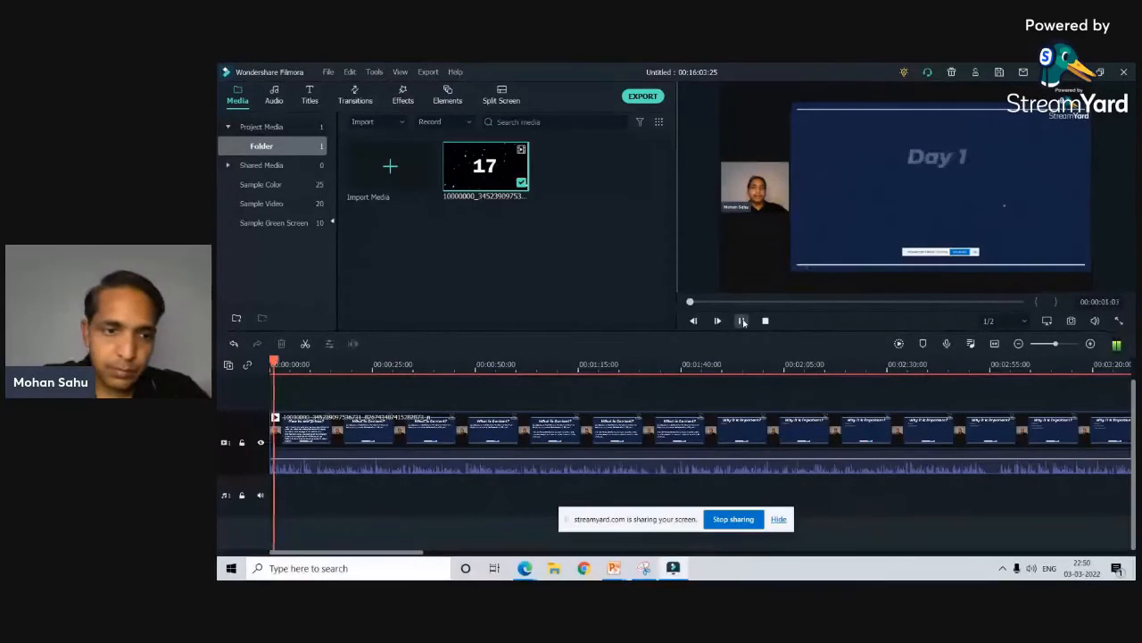
{"action": "left_click", "coordinate": [742, 320]}
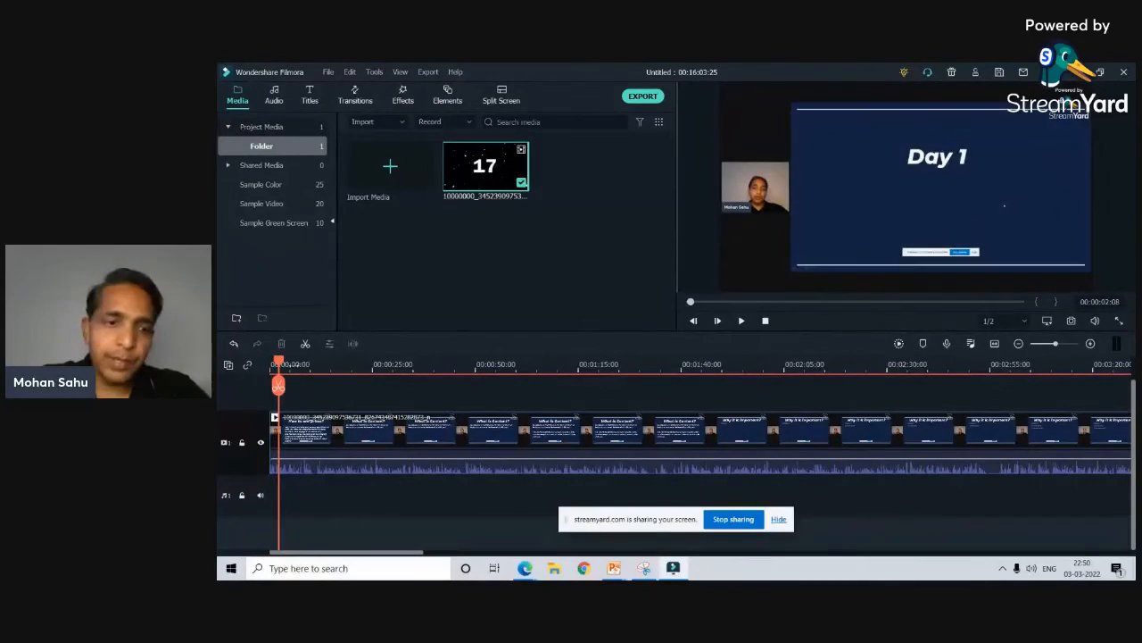
{"action": "left_click", "coordinate": [279, 388]}
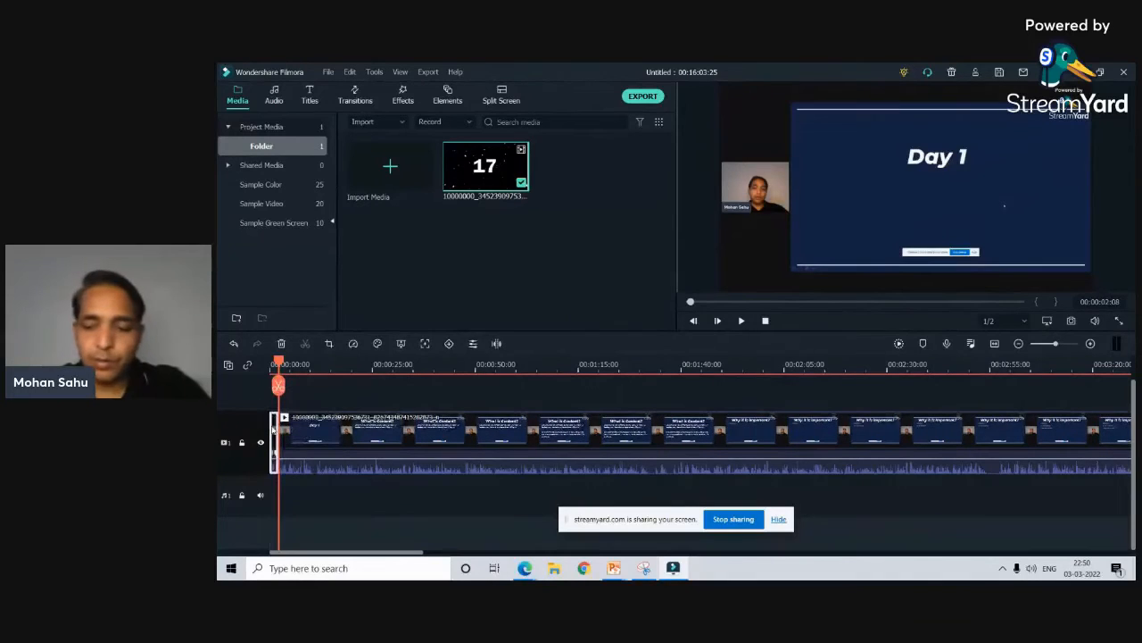
{"action": "key", "text": "Delete"}
Step: Find the start of the "Assignment" slide near the clip's end, split at 00:14:12:26, and delete everything after the cut
{"action": "left_click_drag", "start_coordinate": [272, 366], "coordinate": [1120, 375]}
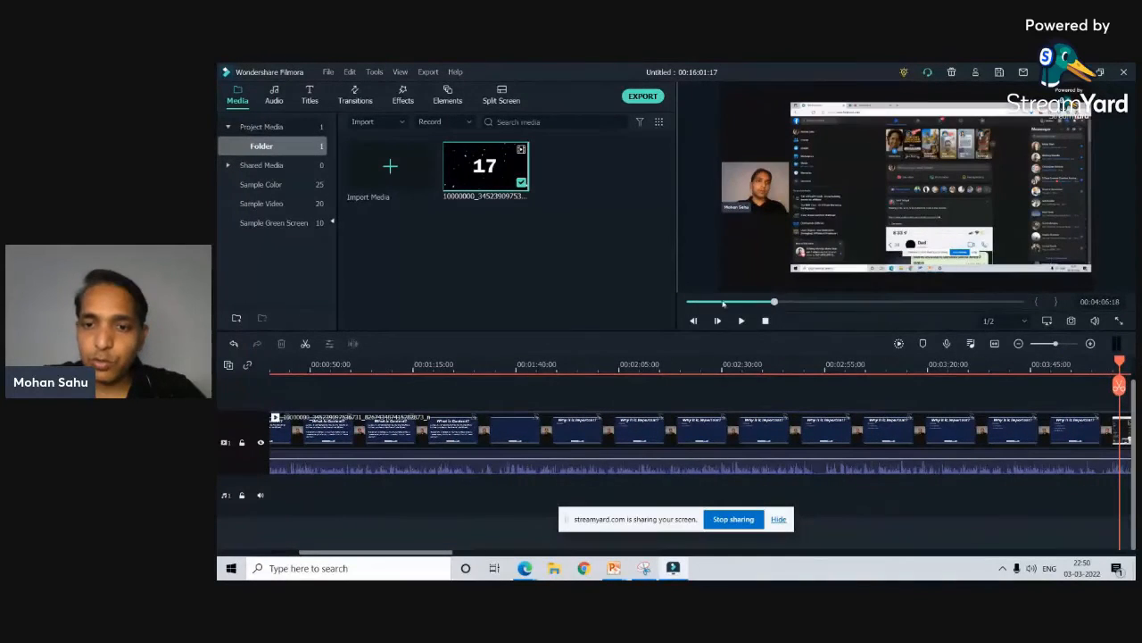
{"action": "left_click_drag", "start_coordinate": [775, 302], "coordinate": [1047, 319]}
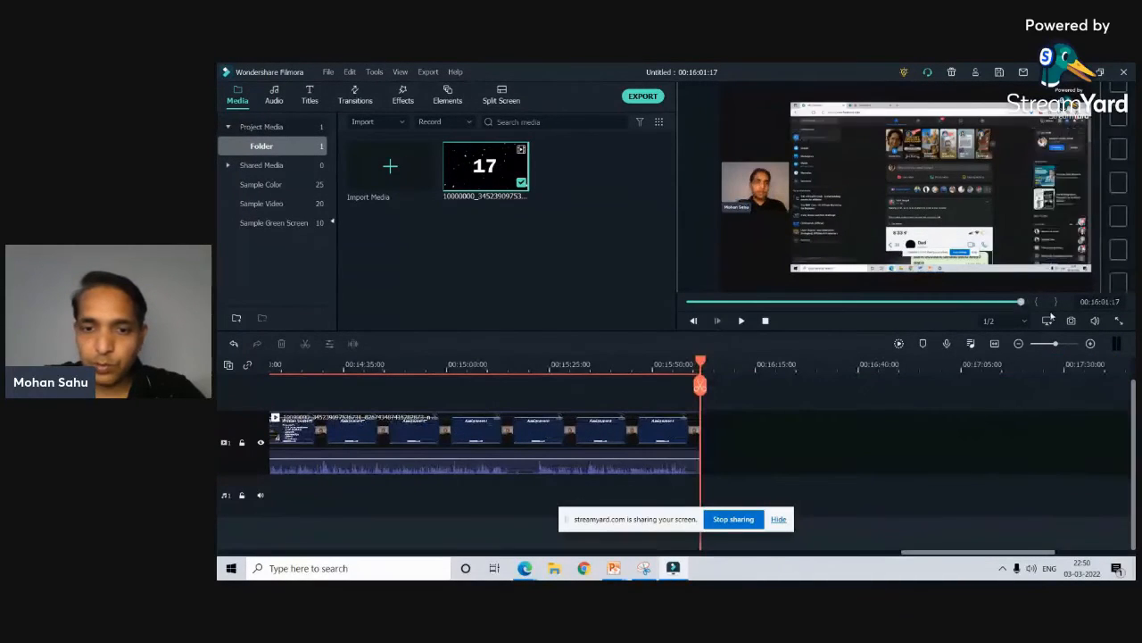
{"action": "left_click_drag", "start_coordinate": [700, 362], "coordinate": [218, 427]}
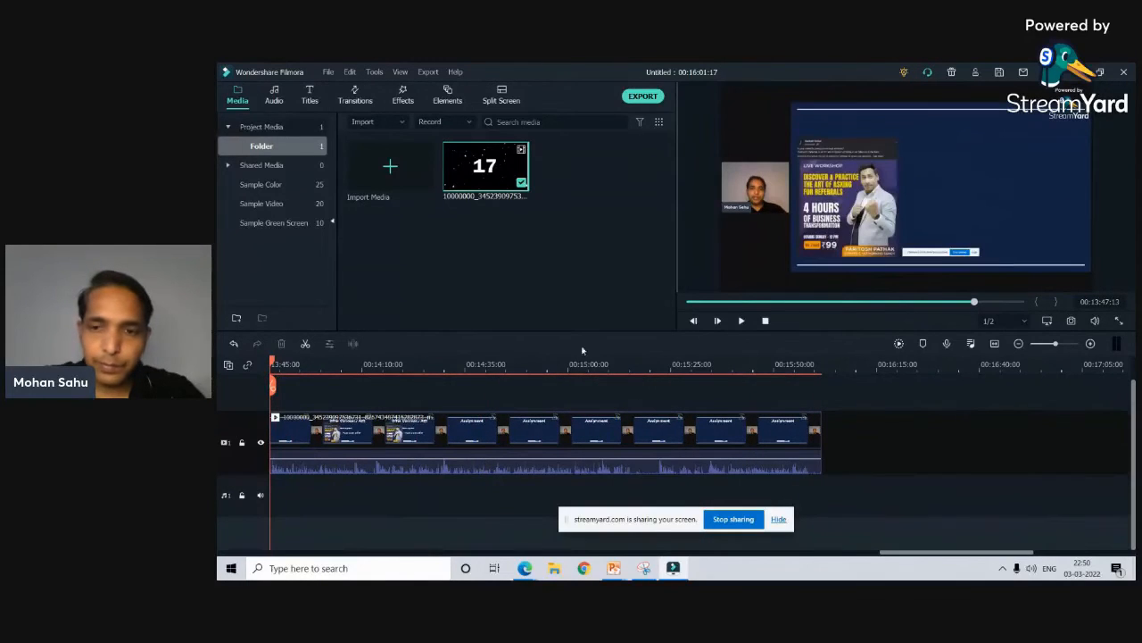
{"action": "left_click_drag", "start_coordinate": [272, 361], "coordinate": [331, 362]}
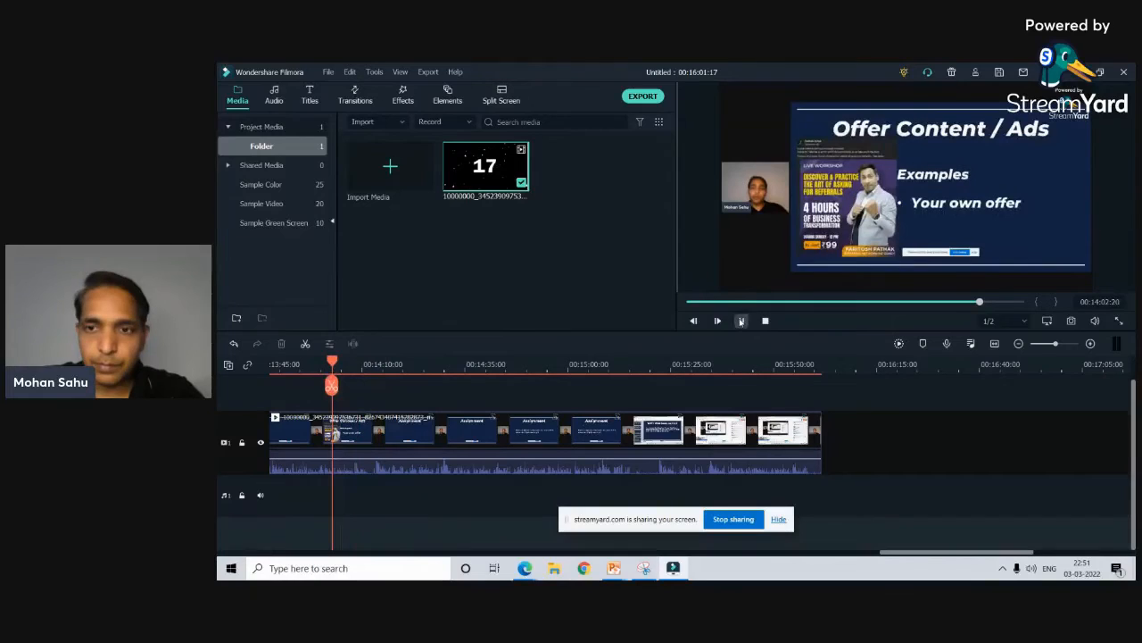
{"action": "left_click", "coordinate": [741, 321]}
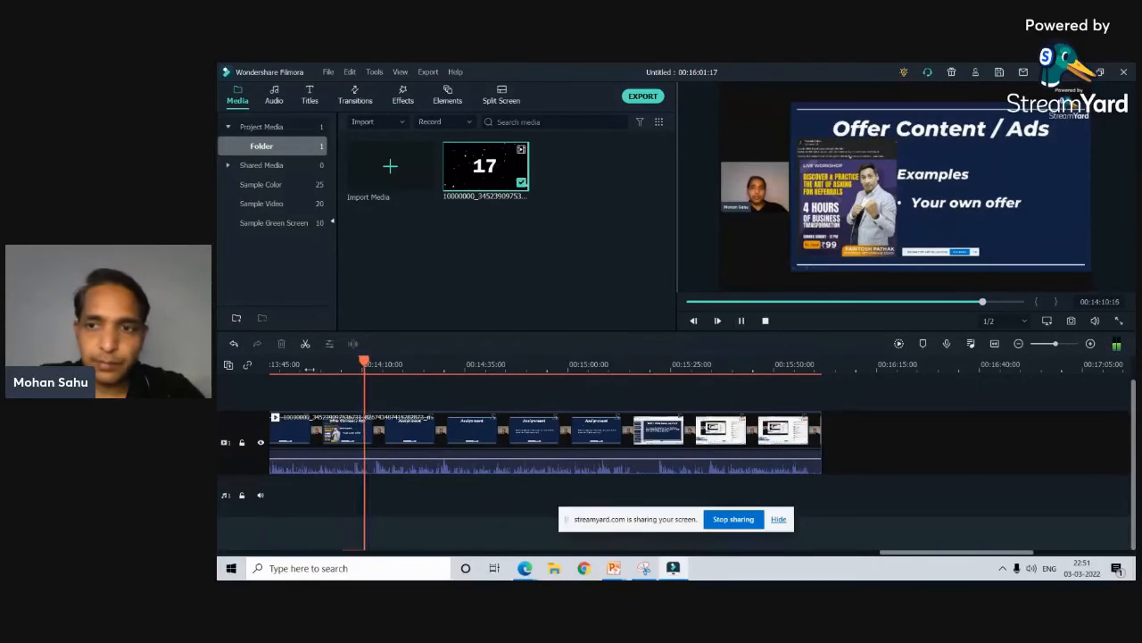
{"action": "left_click", "coordinate": [742, 321]}
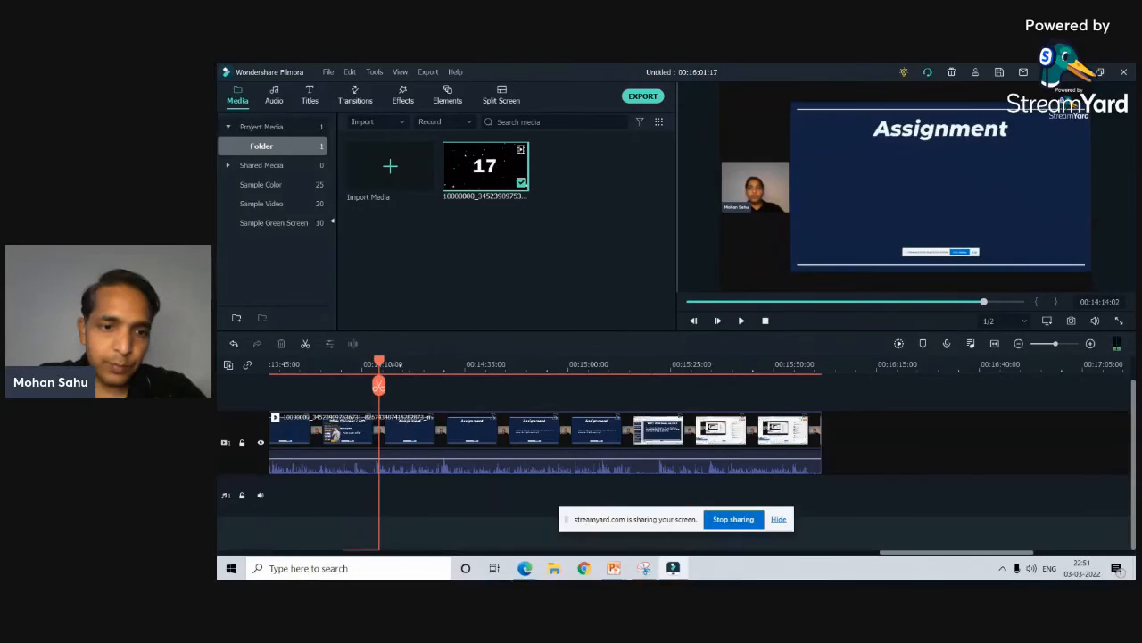
{"action": "left_click_drag", "start_coordinate": [379, 384], "coordinate": [374, 384]}
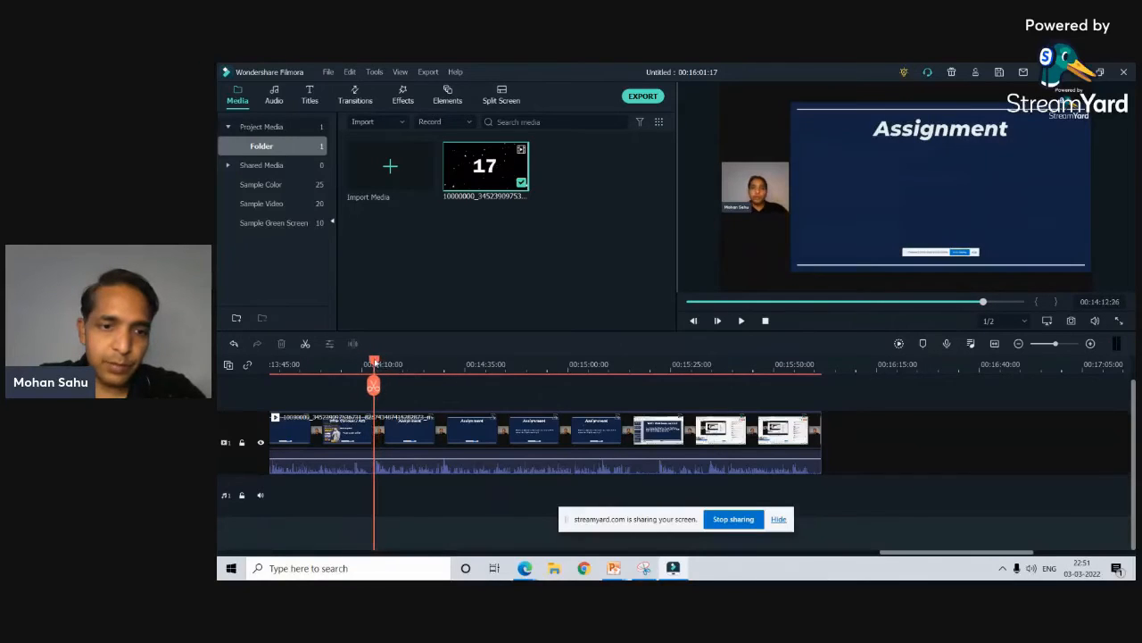
{"action": "left_click", "coordinate": [373, 385]}
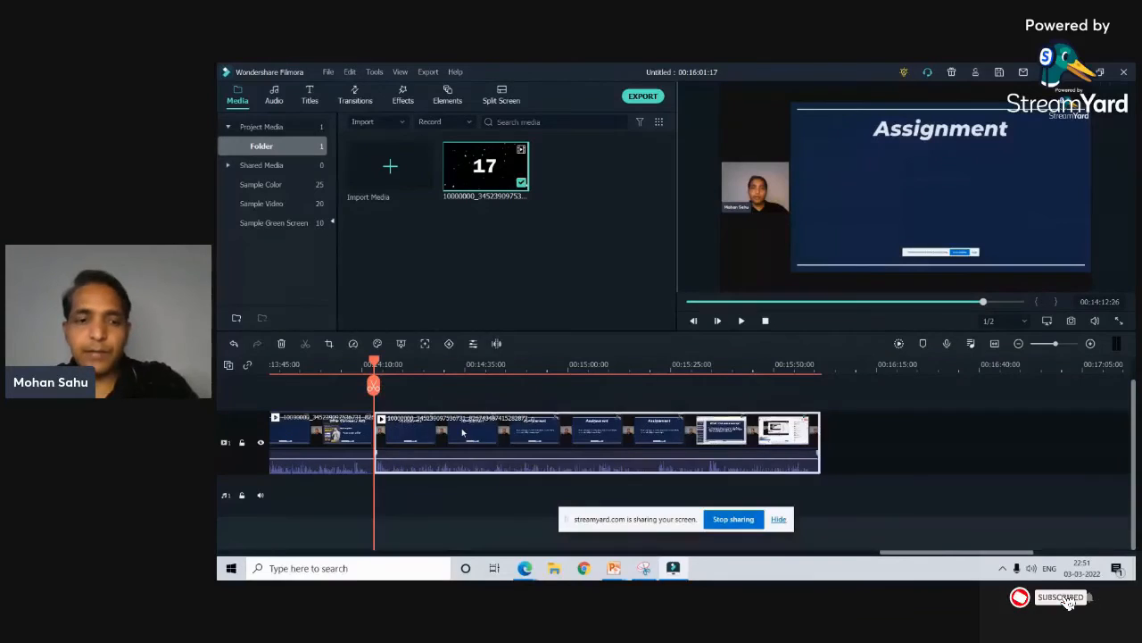
{"action": "key", "text": "Delete"}
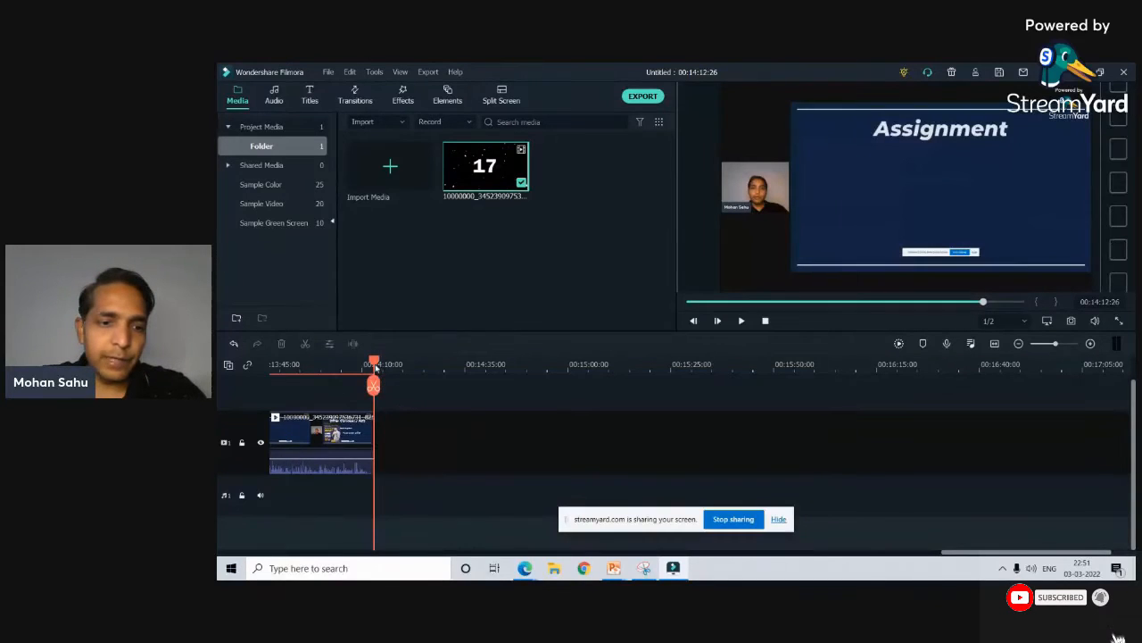
Step: Scrub backward through the trimmed clip to review its remaining content
{"action": "left_click_drag", "start_coordinate": [376, 365], "coordinate": [564, 386]}
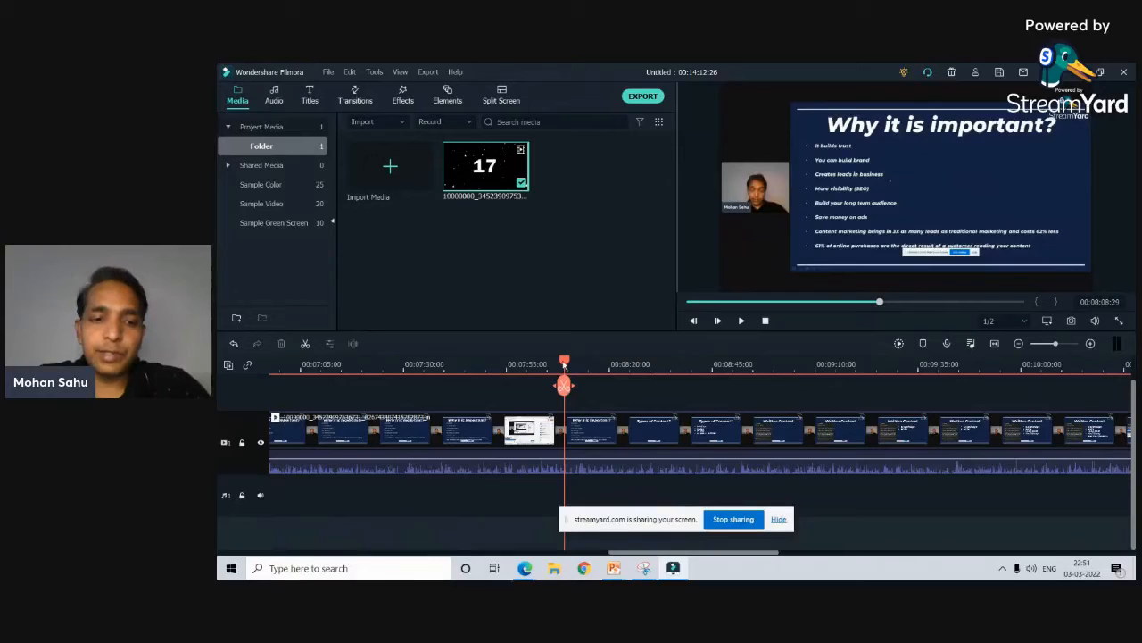
{"action": "left_click_drag", "start_coordinate": [564, 364], "coordinate": [217, 400]}
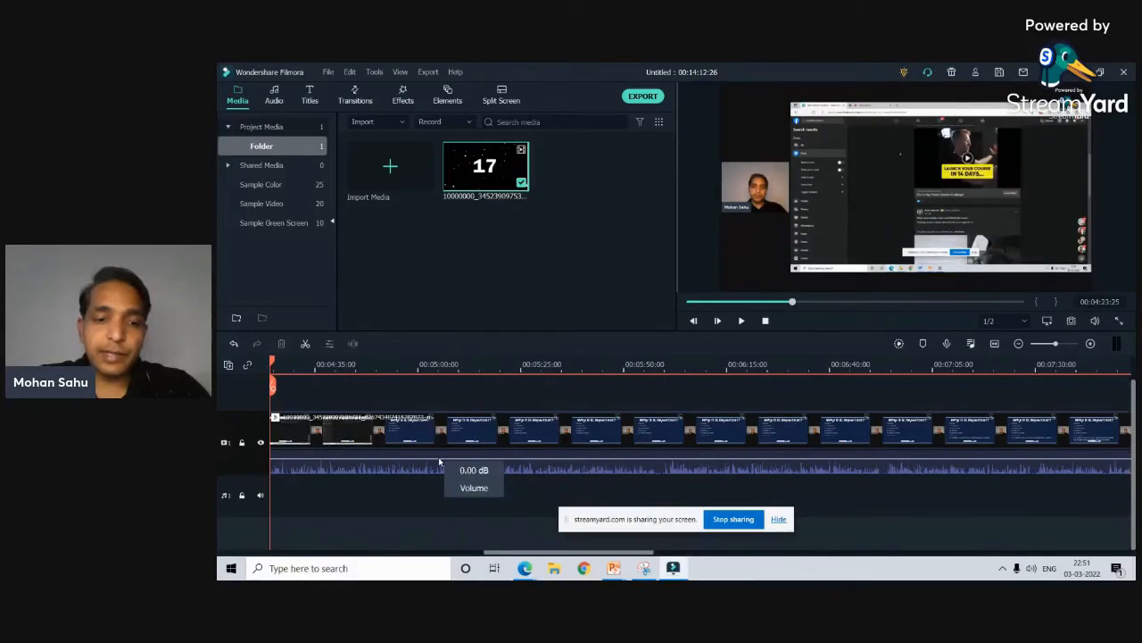
Step: Raise the clip's audio volume to 12 dB and look over the local MP4 export settings and save folder
{"action": "left_click_drag", "start_coordinate": [439, 461], "coordinate": [446, 459]}
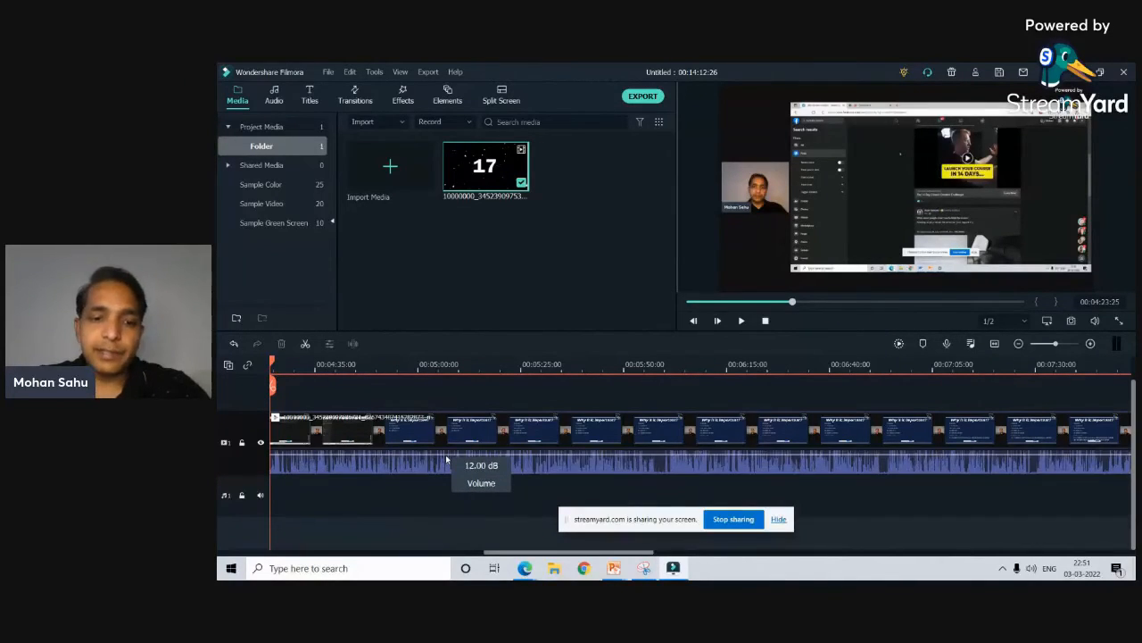
{"action": "left_click", "coordinate": [642, 97]}
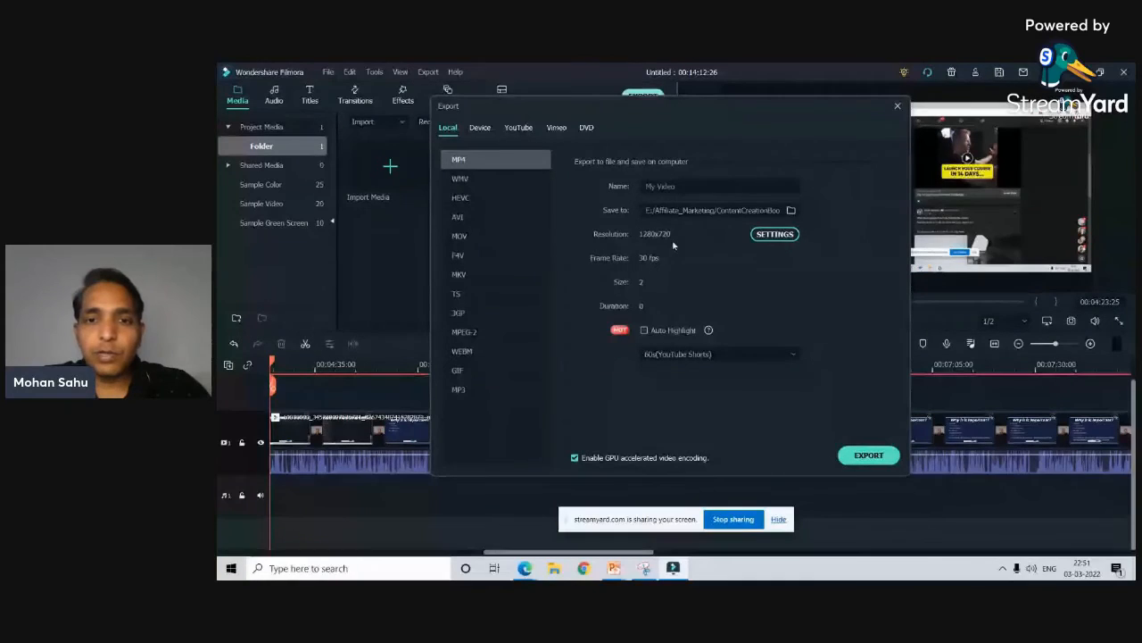
{"action": "left_click", "coordinate": [791, 211]}
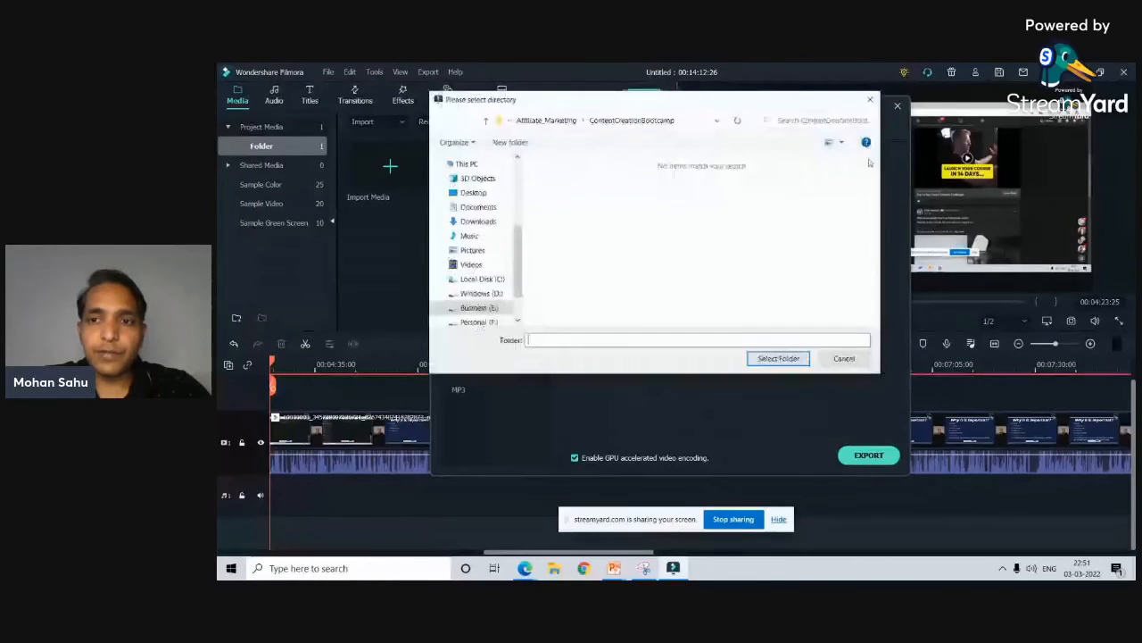
{"action": "left_click", "coordinate": [875, 100]}
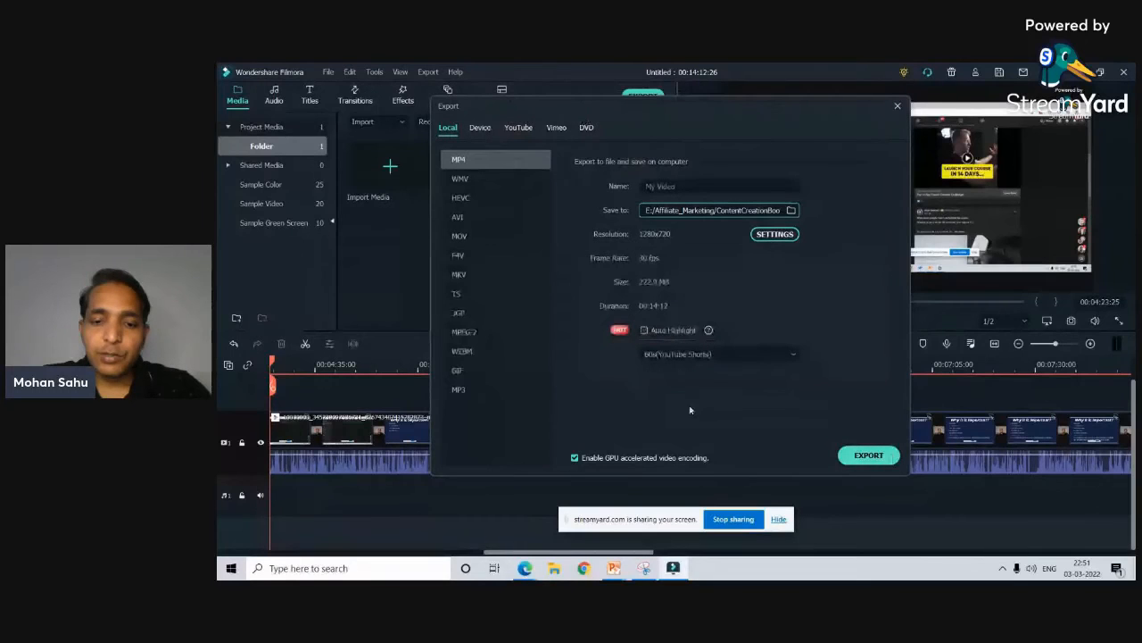
Step: Switch to the PowerPoint editing window of the 5 Days Content Creation Bootcamp presentation
{"action": "mouse_move", "coordinate": [615, 571]}
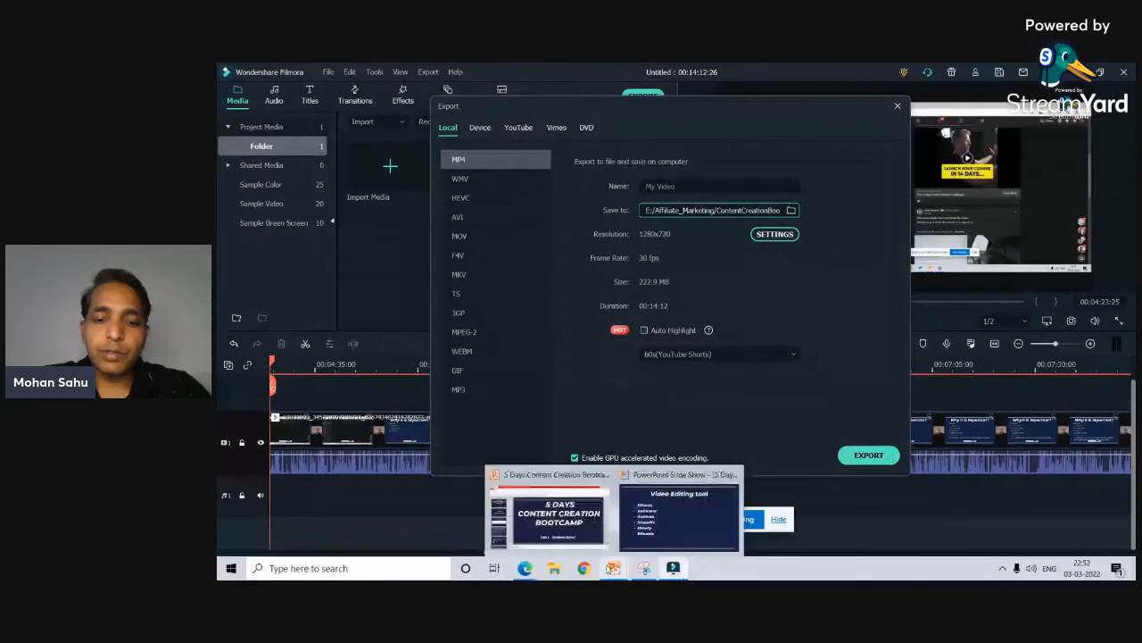
{"action": "left_click", "coordinate": [549, 516]}
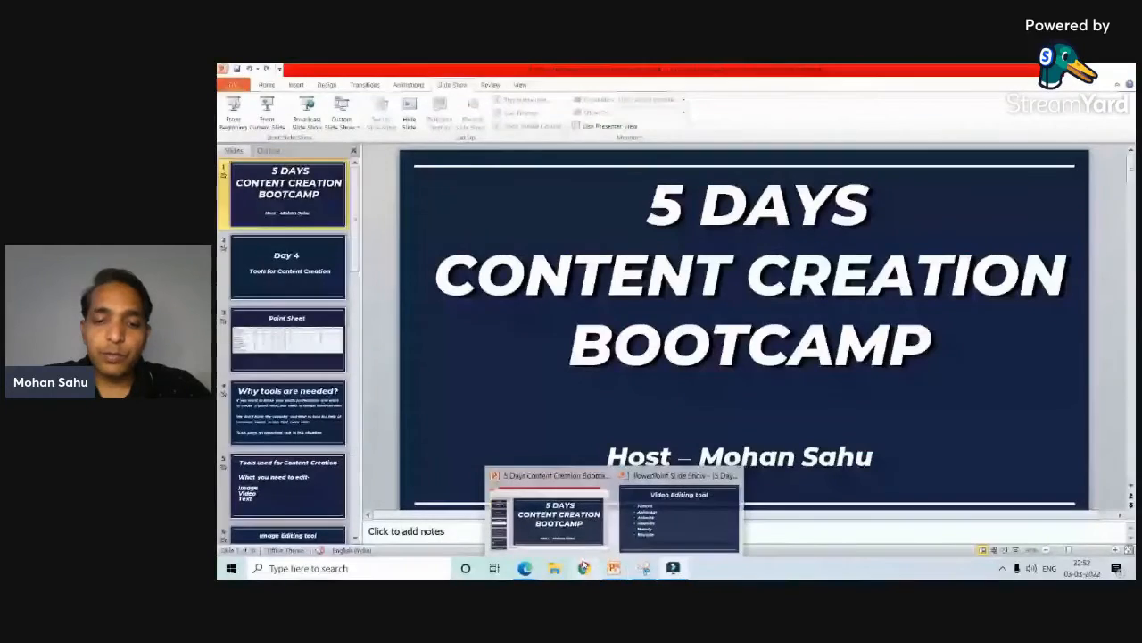
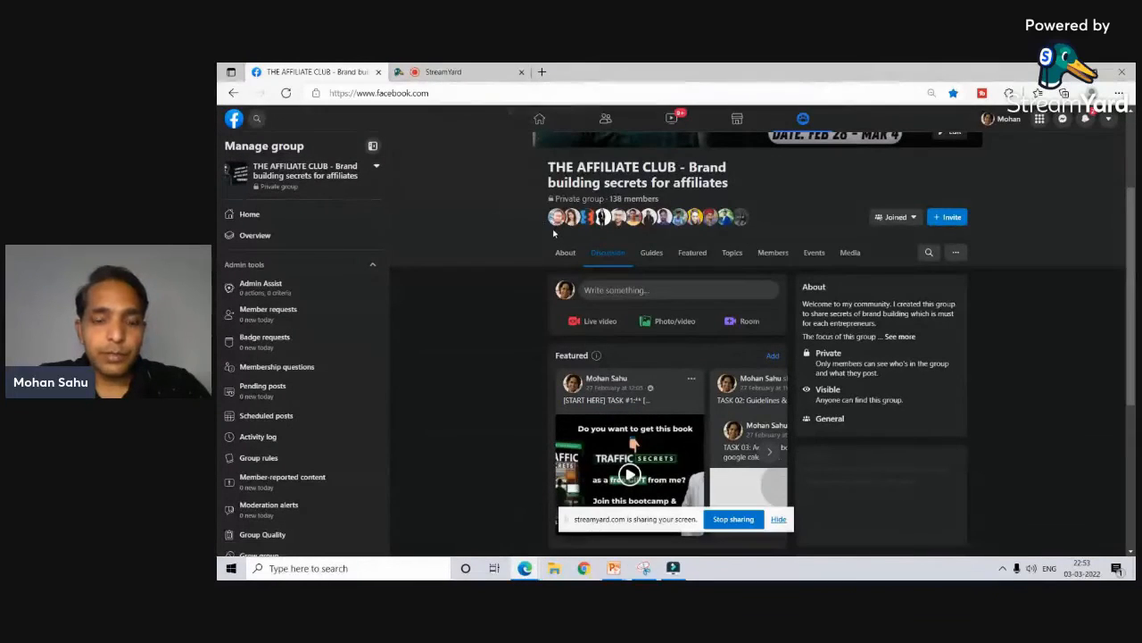
Step: Go to the Facebook home feed and open the account owner's own profile
{"action": "left_click", "coordinate": [538, 122]}
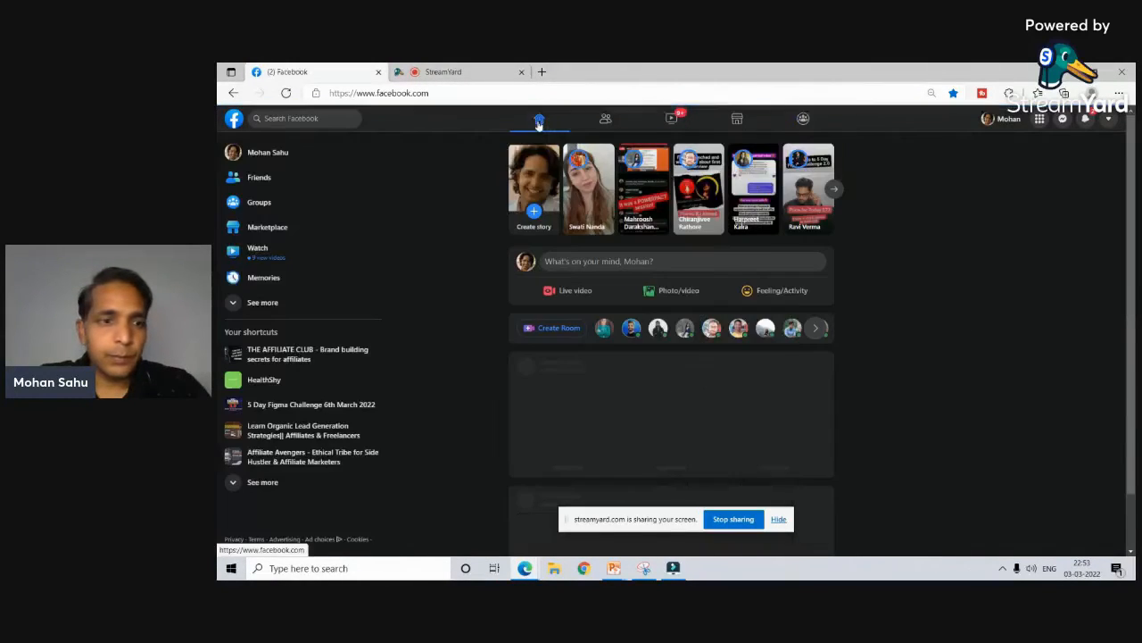
{"action": "left_click", "coordinate": [266, 154]}
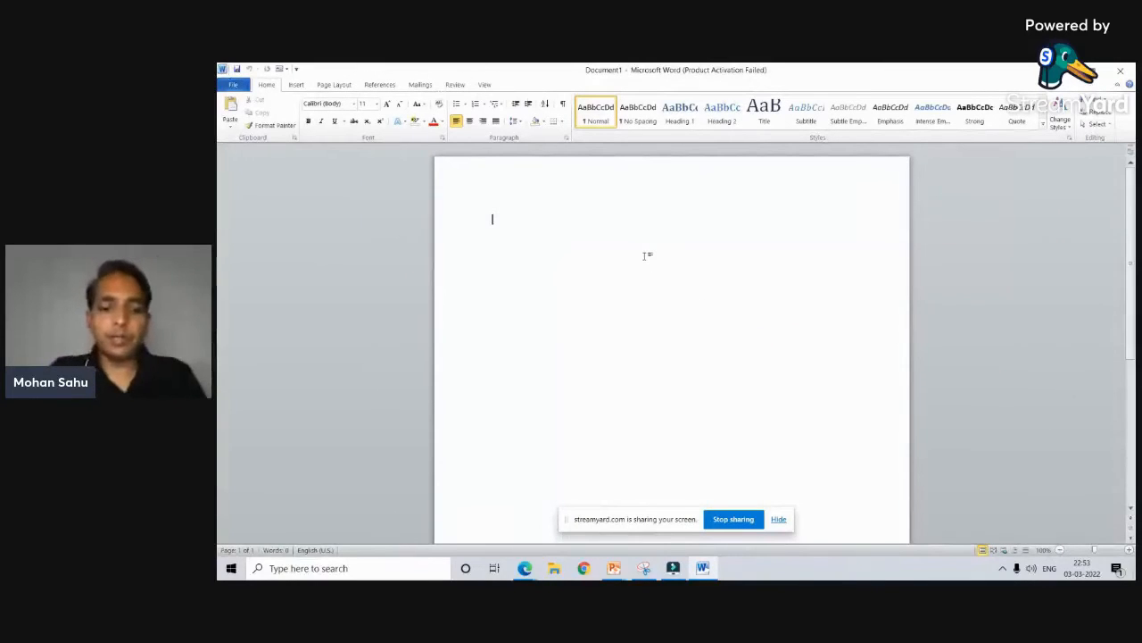
Step: Write an introduction giving the full name followed by "I am an internet marketer." in the blank Word document and copy it
{"action": "key", "text": "Escape"}
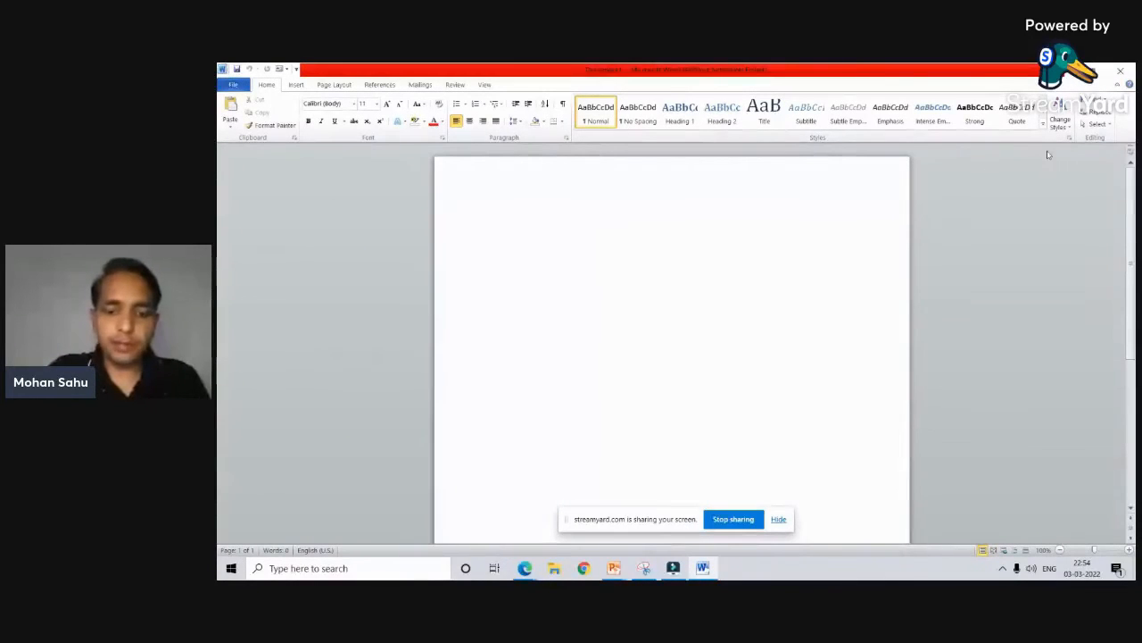
{"action": "type", "text": "My name is mo"}
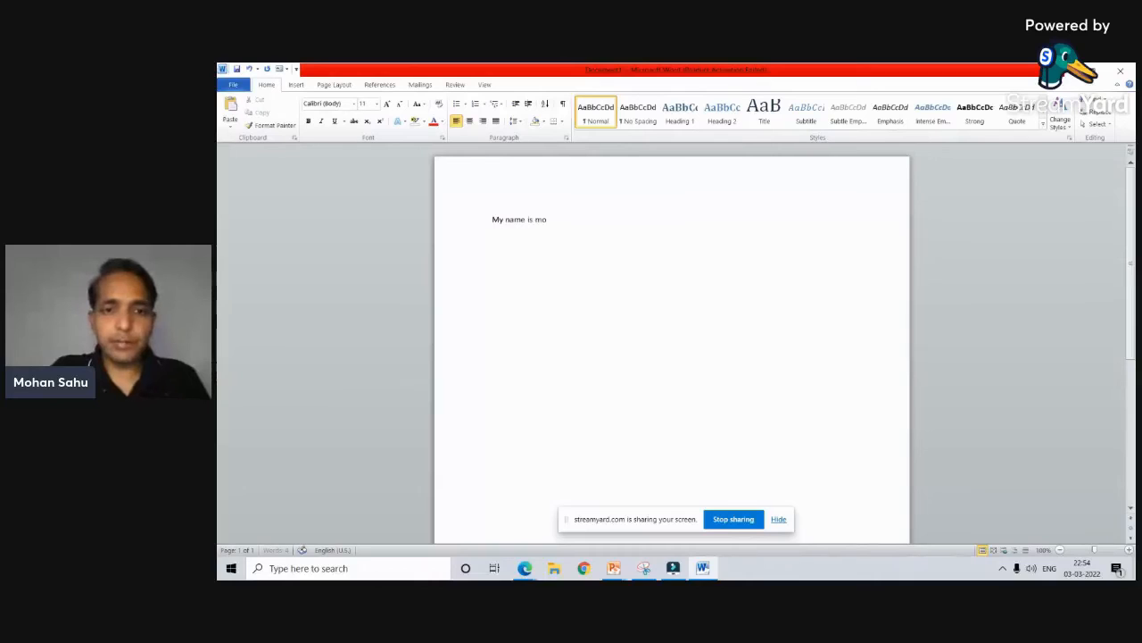
{"action": "type", "text": "ha"}
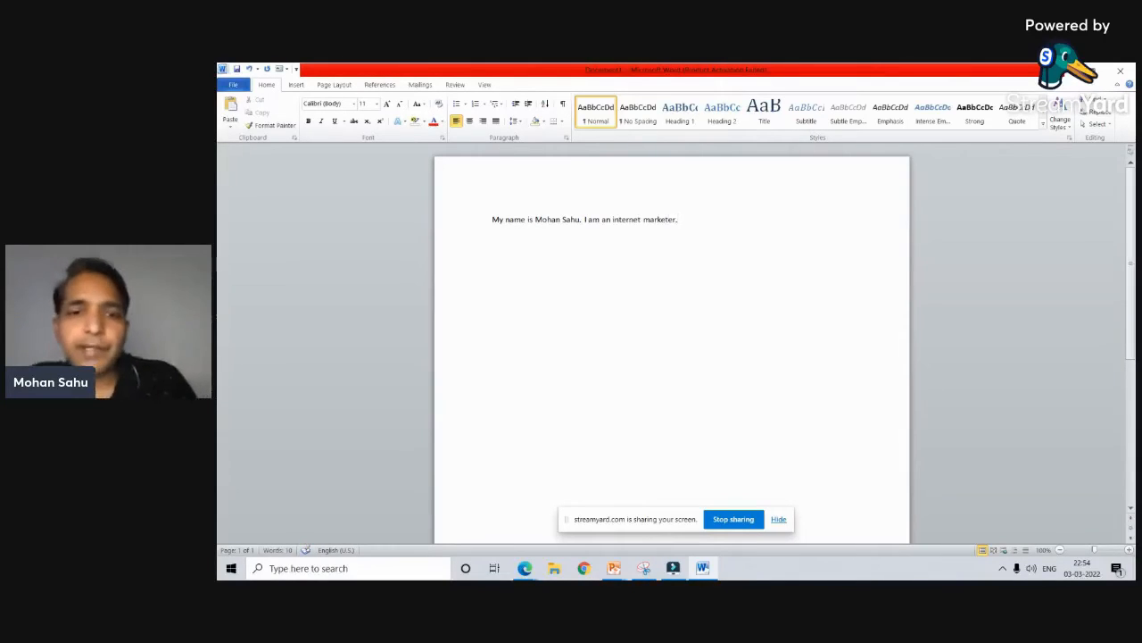
{"action": "left_click_drag", "start_coordinate": [724, 232], "coordinate": [449, 222]}
{"action": "key", "text": "ctrl+c"}
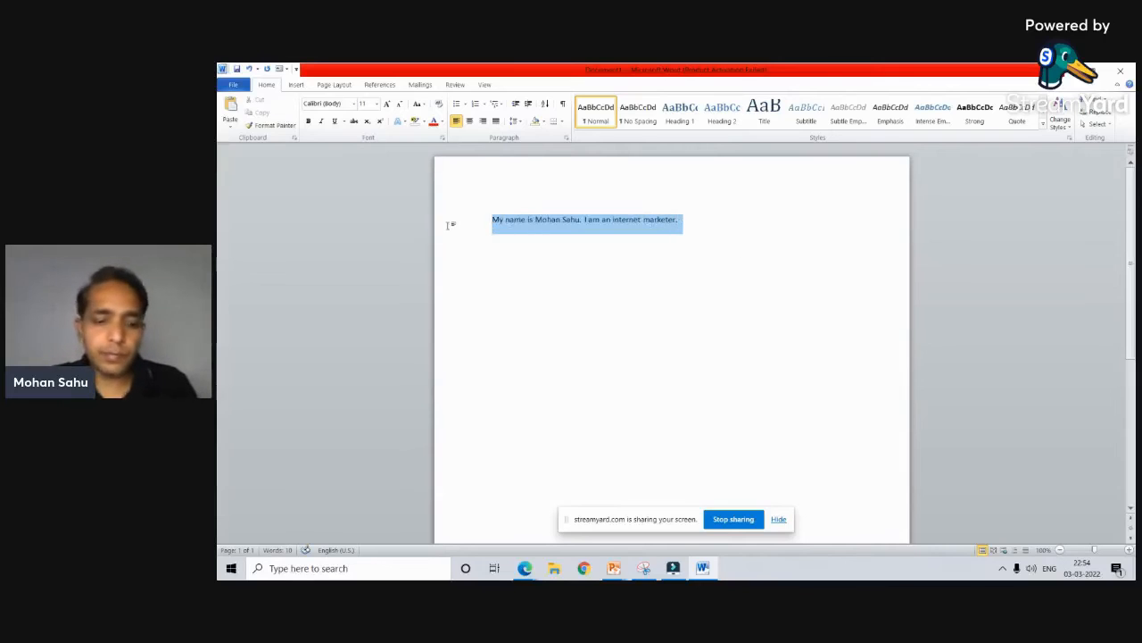
Step: Switch to the Edge browser and open the FBPostBold favorite in a new tab
{"action": "left_click", "coordinate": [525, 567]}
{"action": "left_click", "coordinate": [482, 520]}
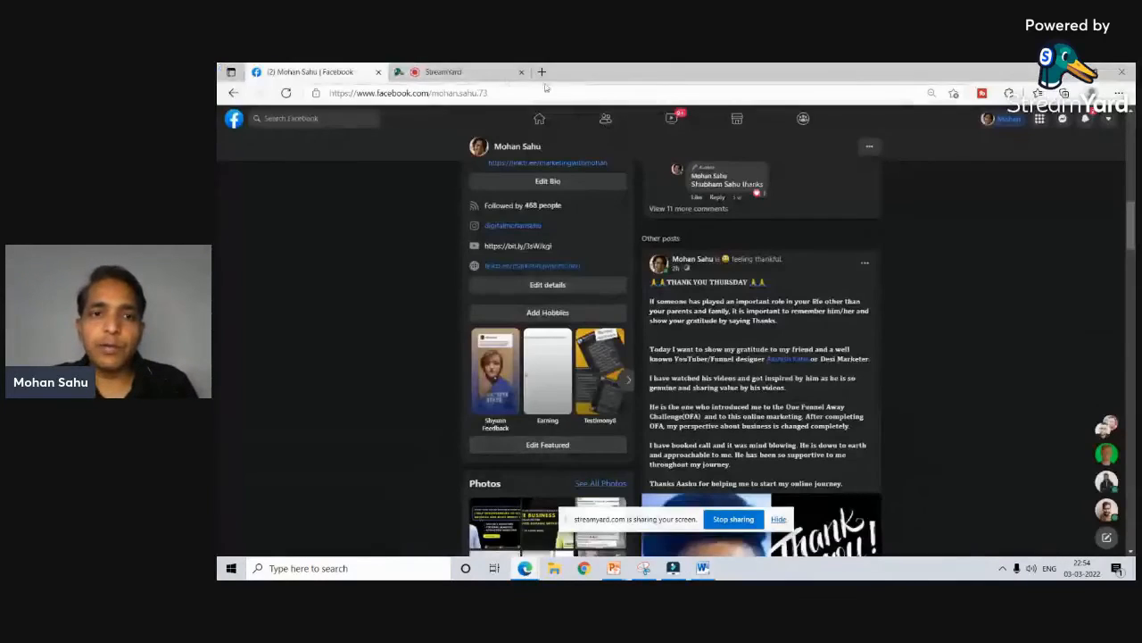
{"action": "left_click", "coordinate": [460, 72]}
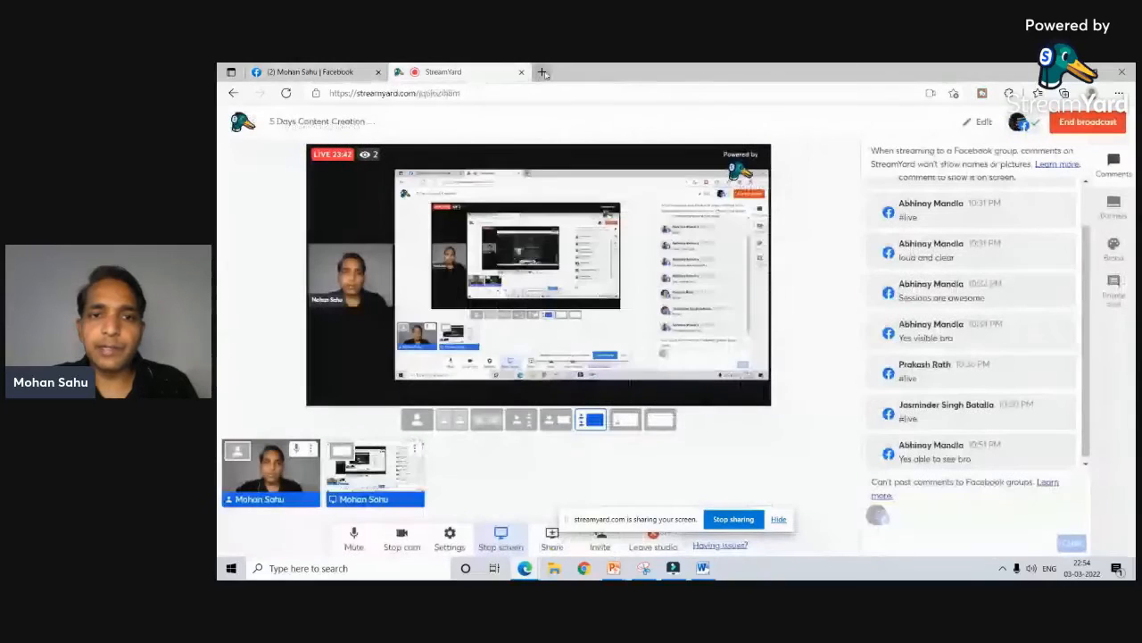
{"action": "left_click", "coordinate": [541, 71]}
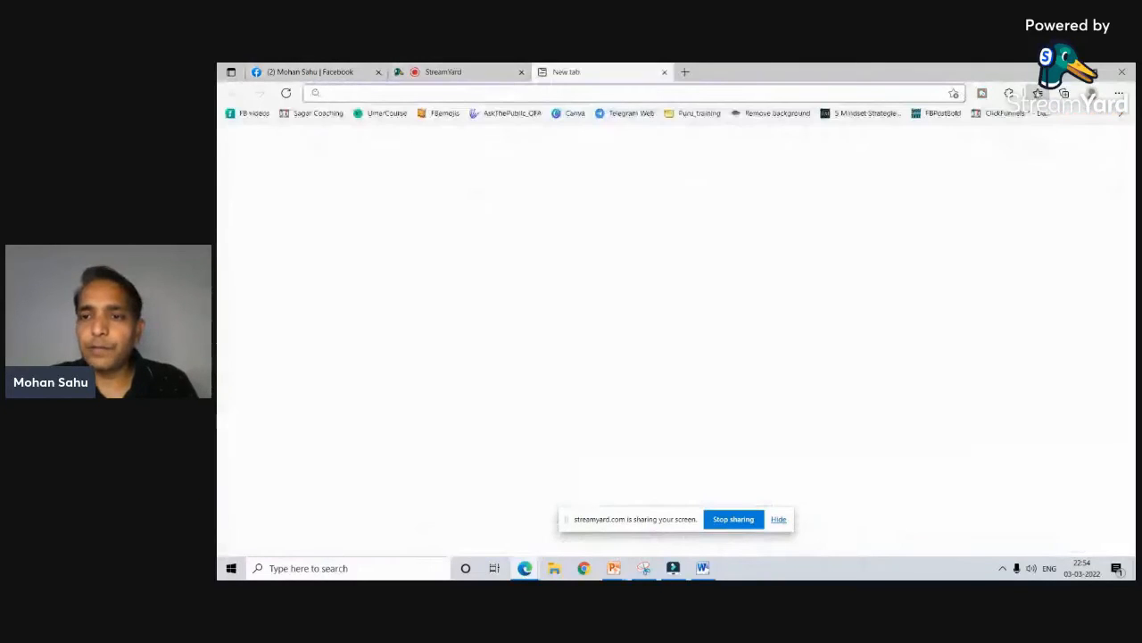
{"action": "left_click", "coordinate": [1038, 92]}
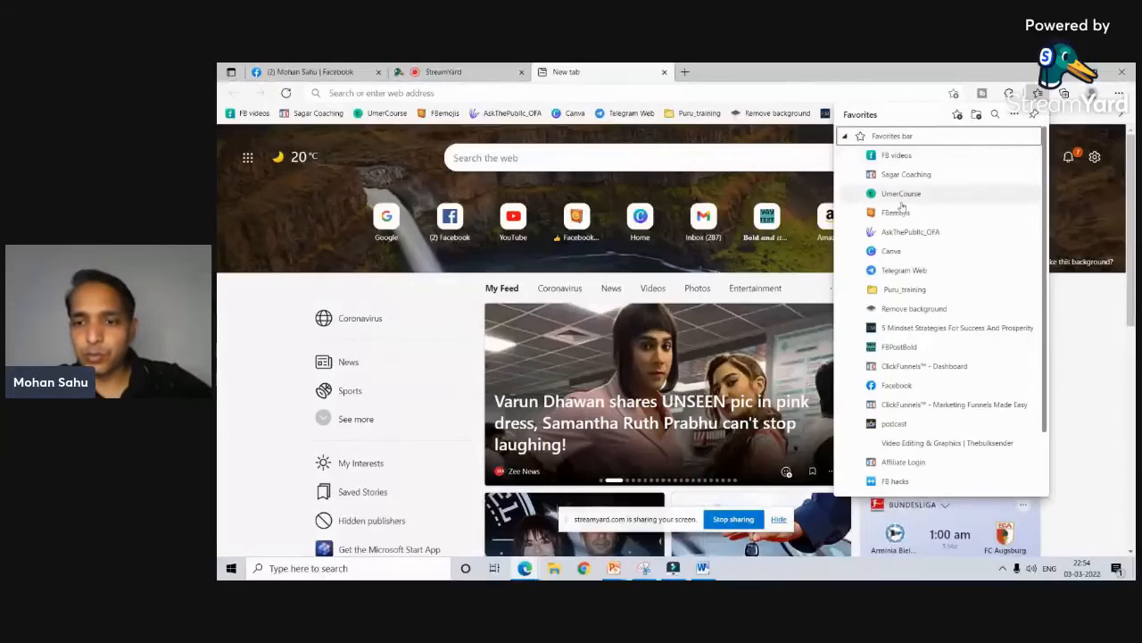
{"action": "left_click", "coordinate": [901, 348]}
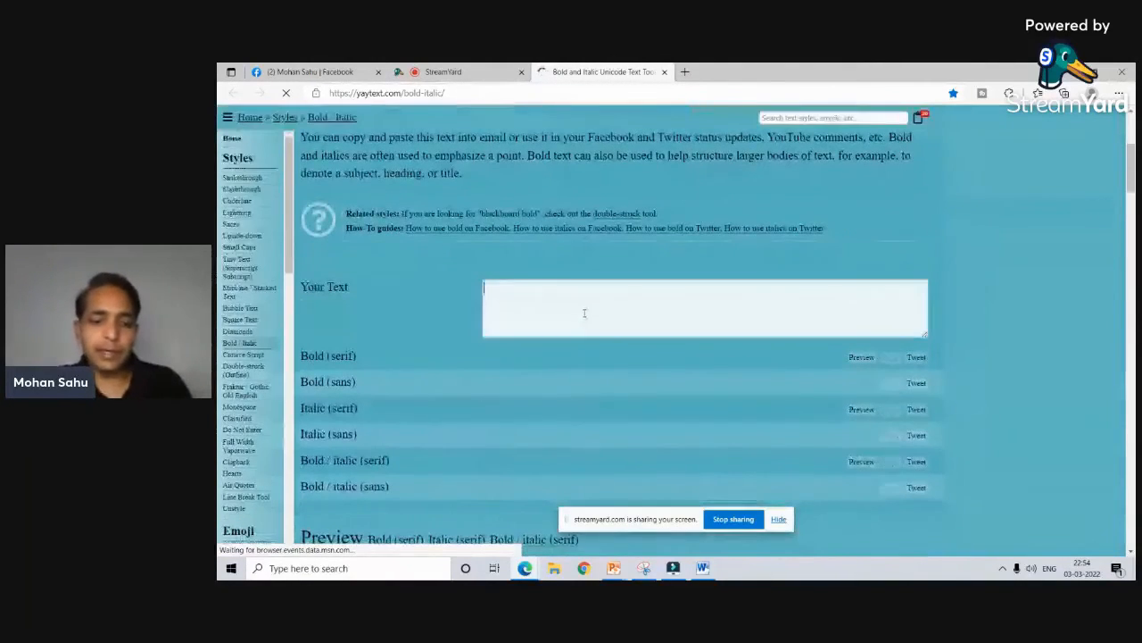
Step: Paste the copied introduction as the text to convert on YayText and look through the generated bold and italic styles
{"action": "left_click", "coordinate": [584, 324]}
{"action": "key", "text": "ctrl+v"}
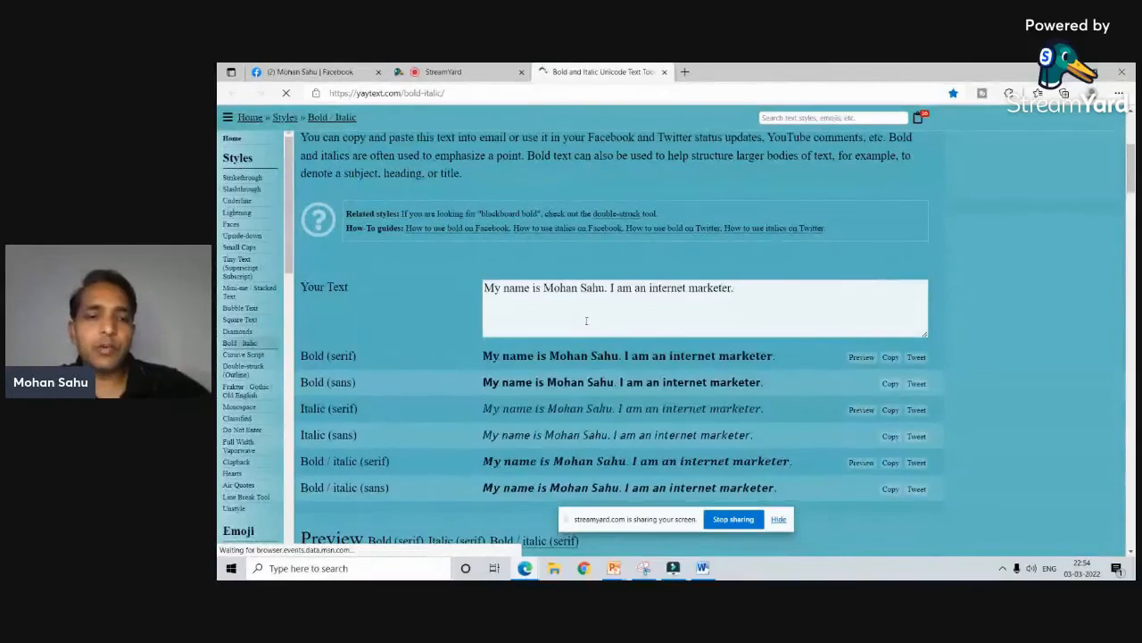
{"action": "scroll", "coordinate": [584, 324], "scroll_direction": "down", "scroll_amount": 1}
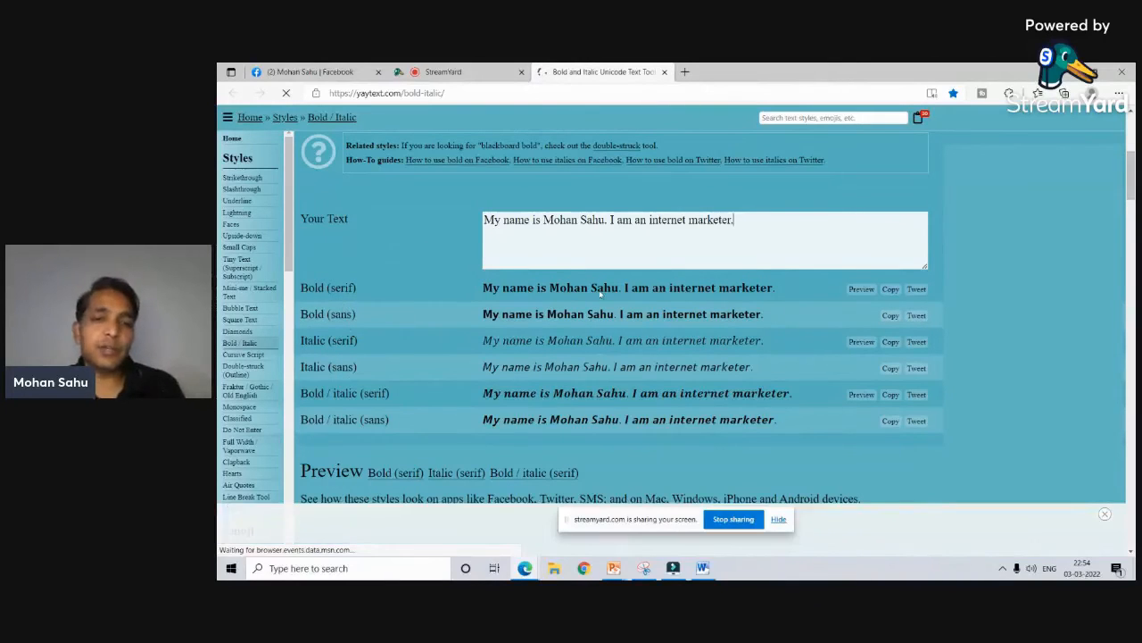
{"action": "scroll", "coordinate": [875, 204], "scroll_direction": "down", "scroll_amount": 1}
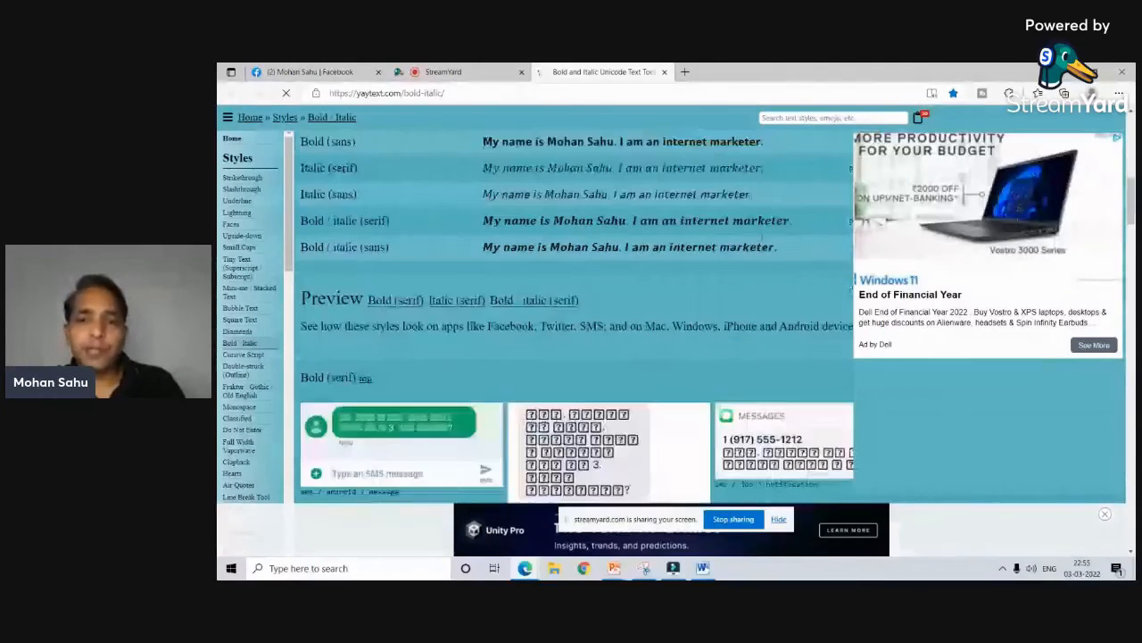
{"action": "scroll", "coordinate": [791, 273], "scroll_direction": "down", "scroll_amount": 2}
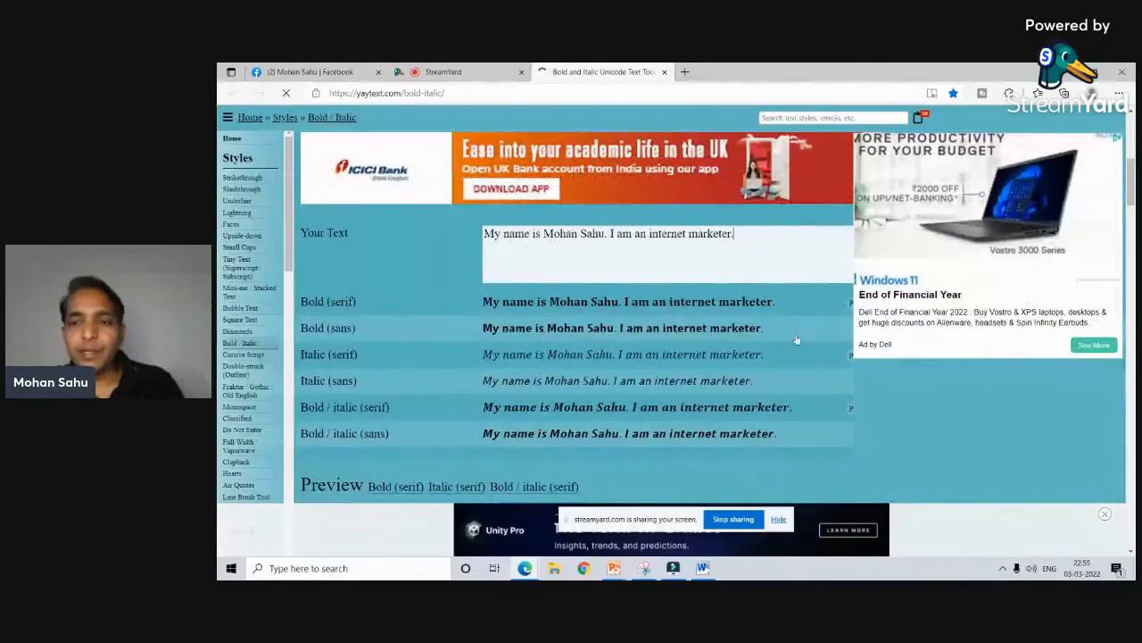
Step: Copy only the first sentence of the introduction in the Bold (serif) style
{"action": "left_click_drag", "start_coordinate": [619, 302], "coordinate": [483, 304]}
{"action": "key", "text": "ctrl+c"}
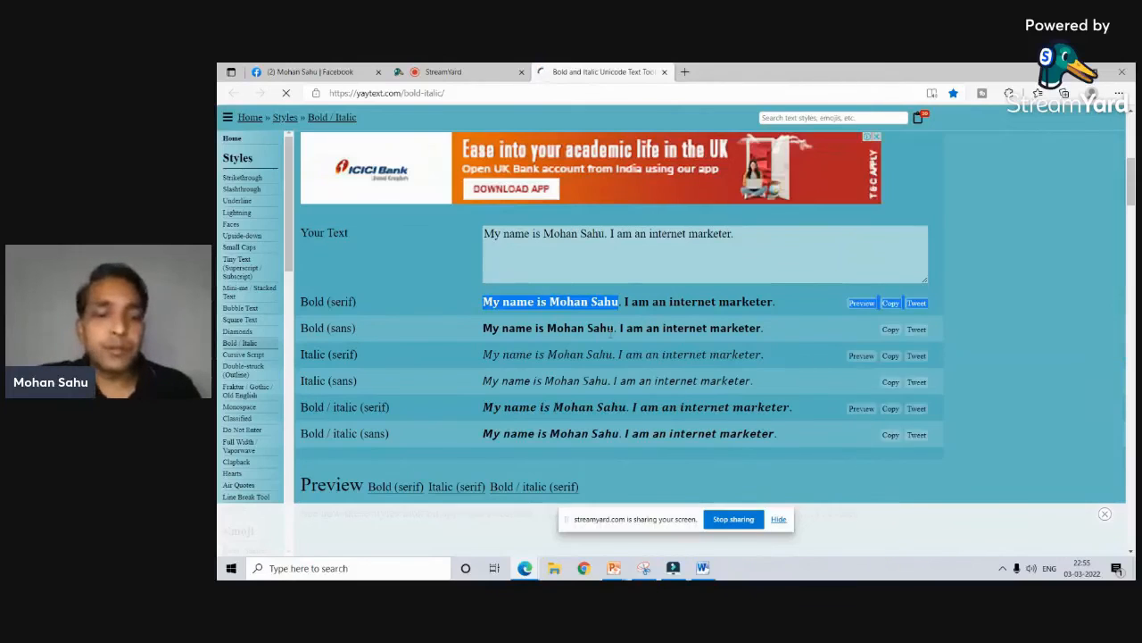
{"action": "left_click_drag", "start_coordinate": [619, 355], "coordinate": [758, 358]}
{"action": "left_click", "coordinate": [759, 359]}
{"action": "left_click_drag", "start_coordinate": [482, 301], "coordinate": [619, 302]}
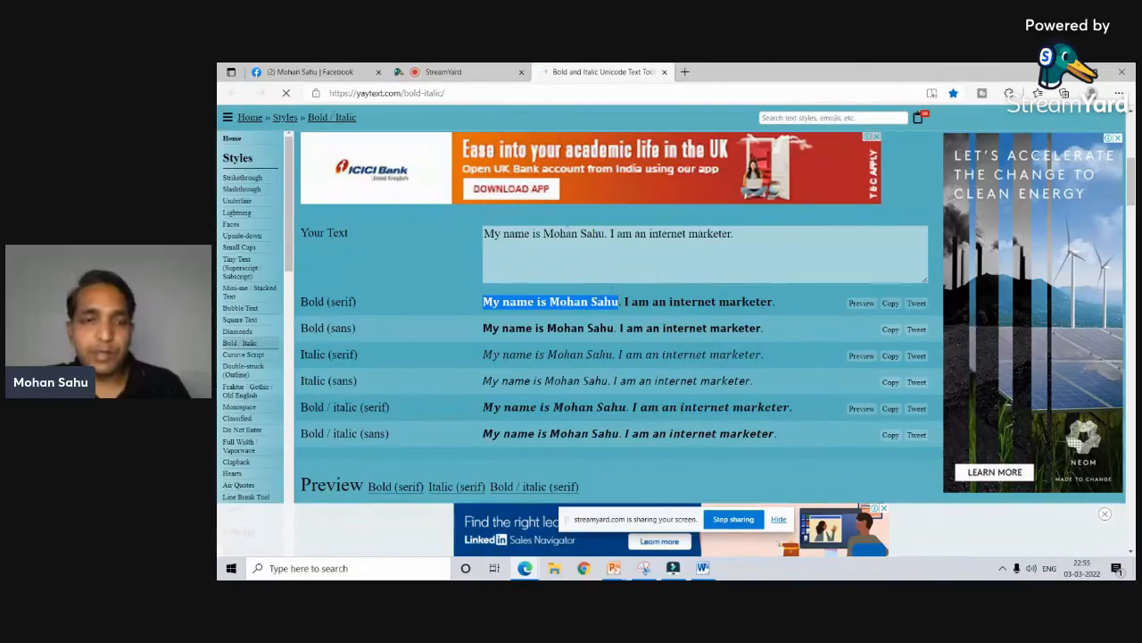
Step: Start a new post on the Facebook profile with "my name is" and paste the bold sentence on the line below
{"action": "left_click", "coordinate": [348, 76]}
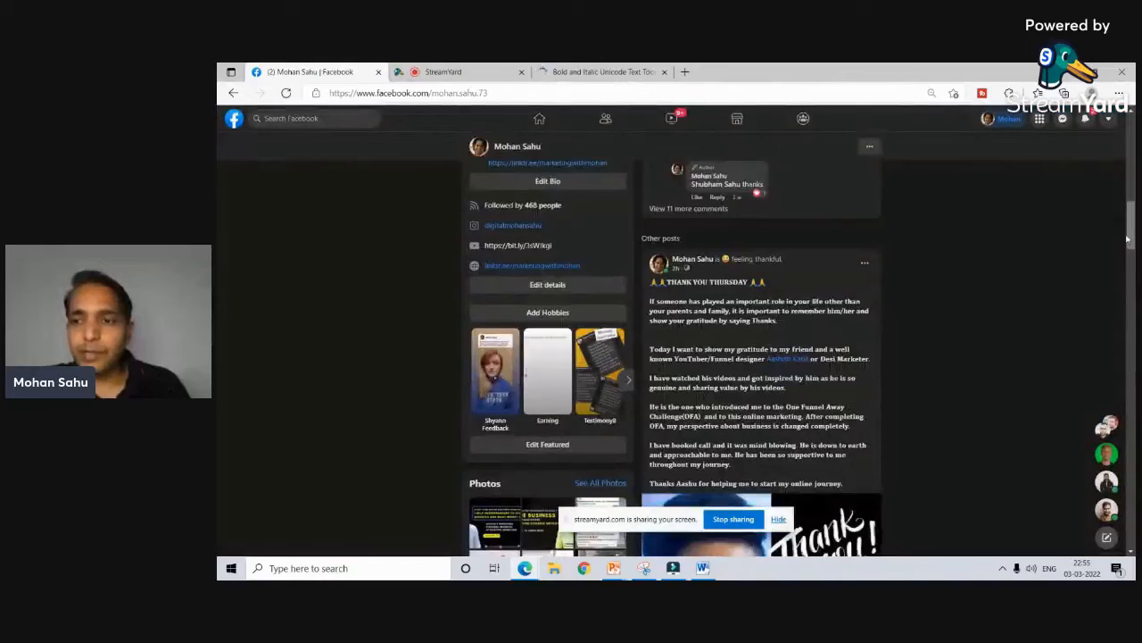
{"action": "left_click_drag", "start_coordinate": [1131, 223], "coordinate": [1131, 137]}
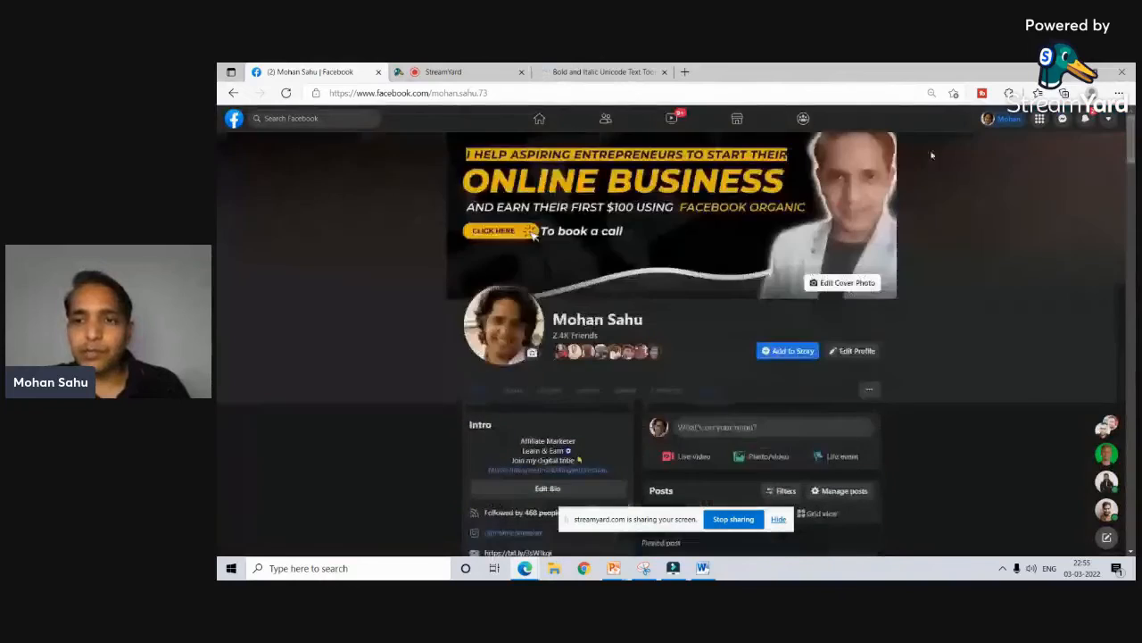
{"action": "left_click", "coordinate": [705, 427]}
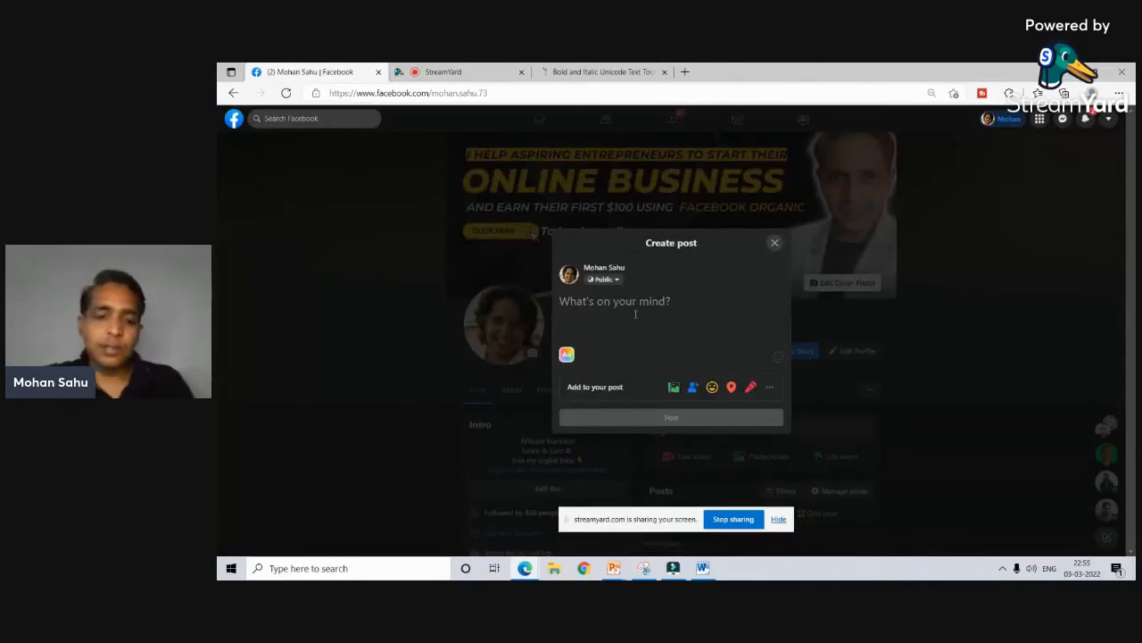
{"action": "type", "text": "my name "}
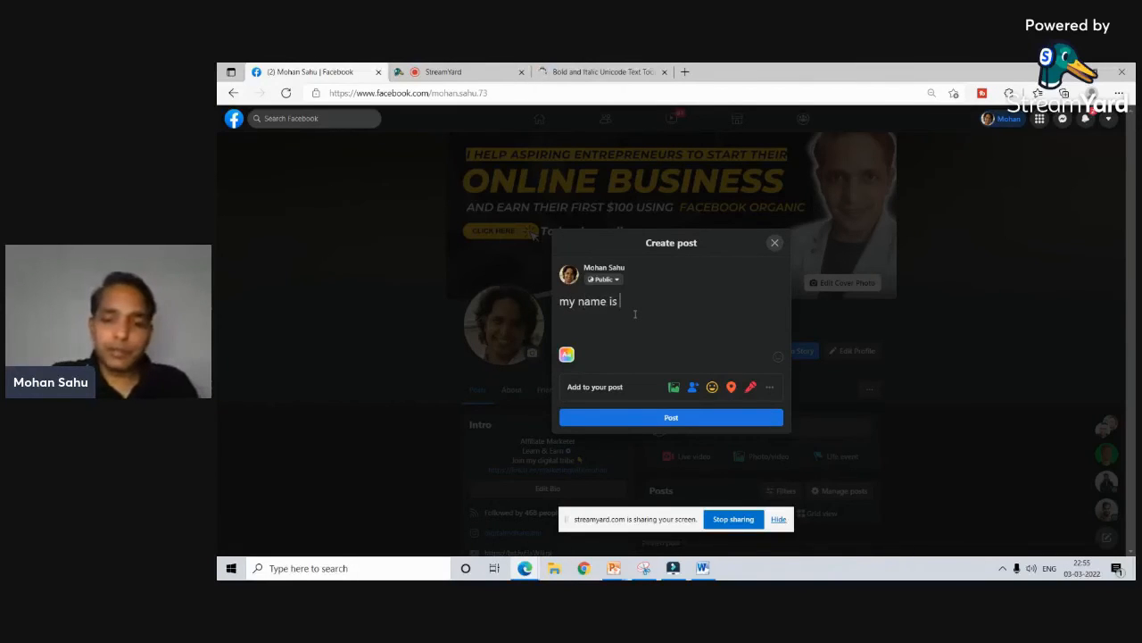
{"action": "type", "text": "is"}
{"action": "key", "text": "Return"}
{"action": "key", "text": "ctrl+v"}
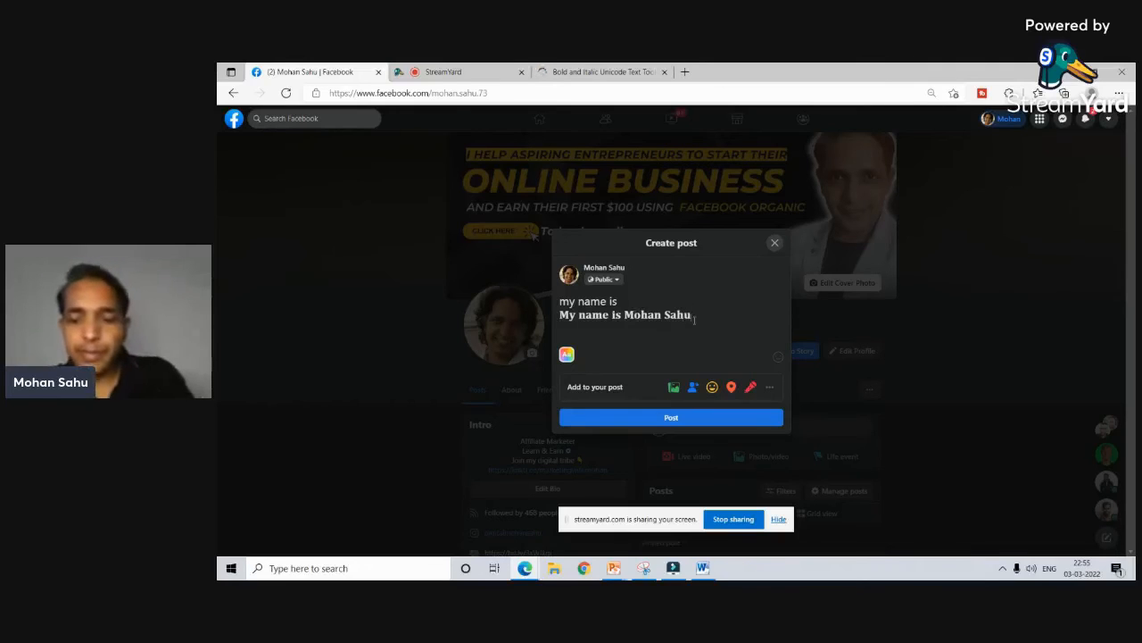
Step: Copy "I am an internet marketer" in the Italic (serif) style from YayText and paste it under the bold line in the Facebook post
{"action": "left_click", "coordinate": [616, 72]}
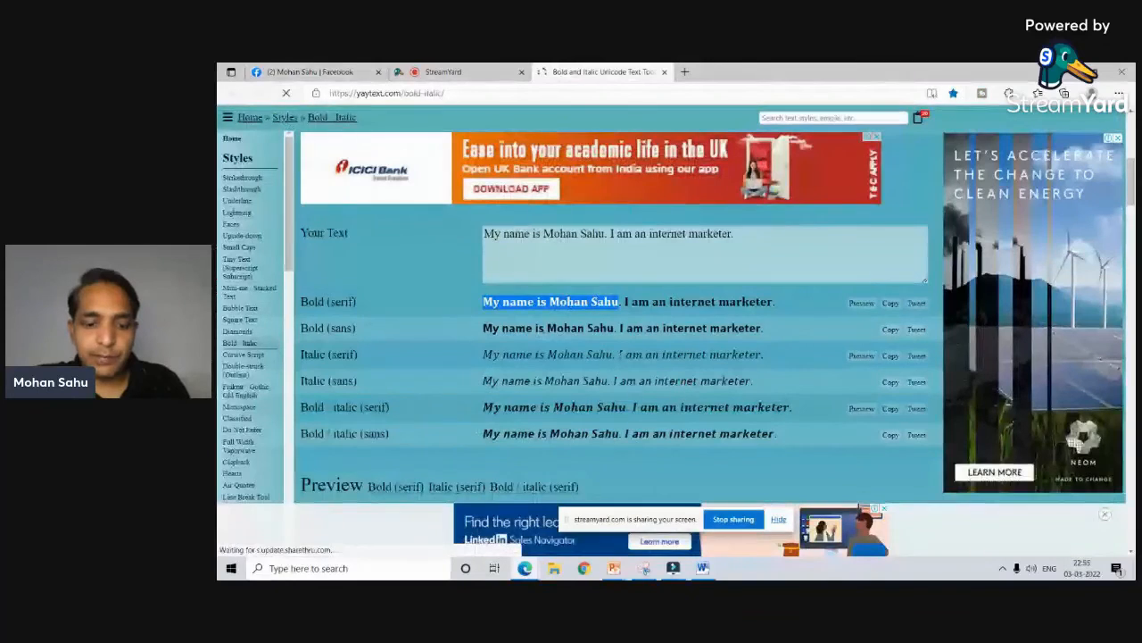
{"action": "left_click_drag", "start_coordinate": [619, 355], "coordinate": [763, 354]}
{"action": "left_click", "coordinate": [475, 73]}
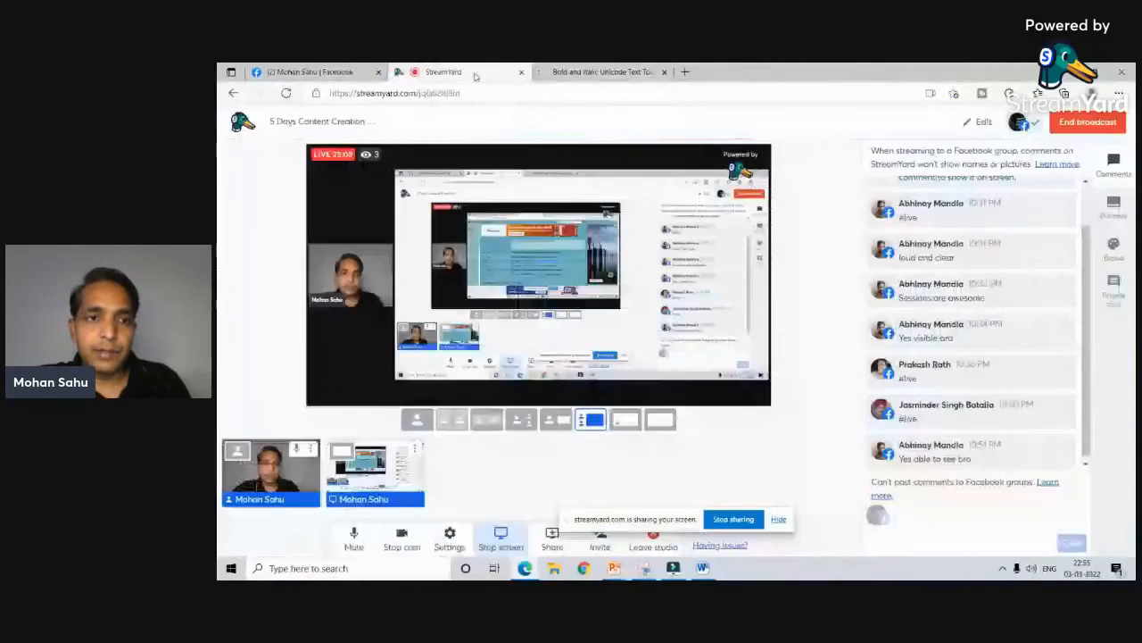
{"action": "left_click", "coordinate": [312, 72]}
{"action": "key", "text": "ctrl+v"}
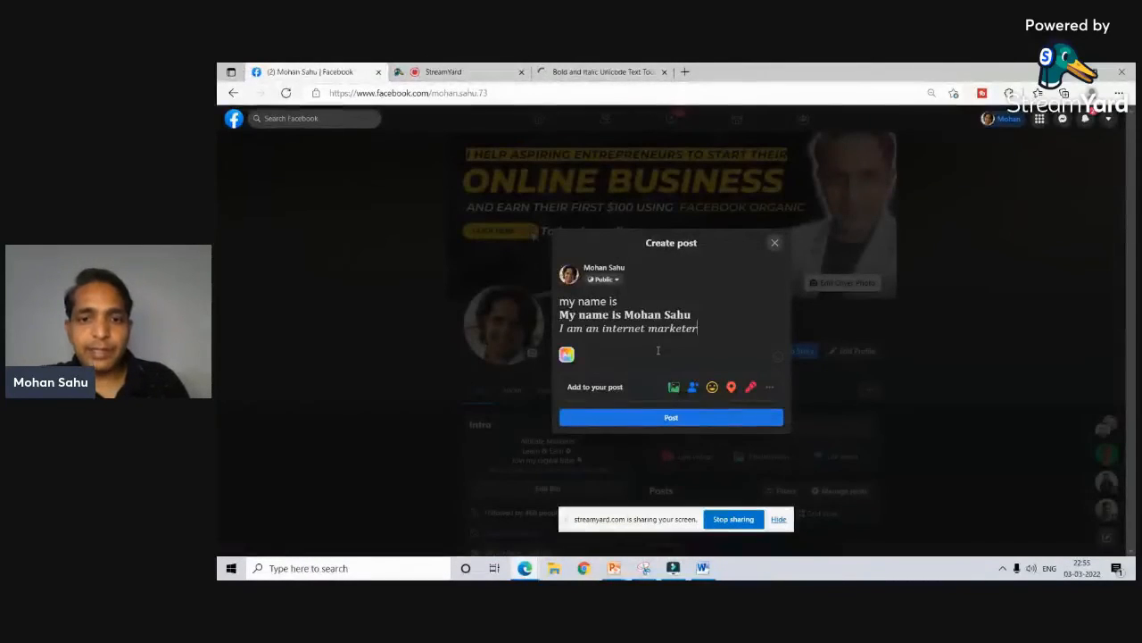
Step: Highlight the pasted bold and italic lines in the post draft to compare them with the plain first line
{"action": "left_click_drag", "start_coordinate": [713, 331], "coordinate": [541, 308]}
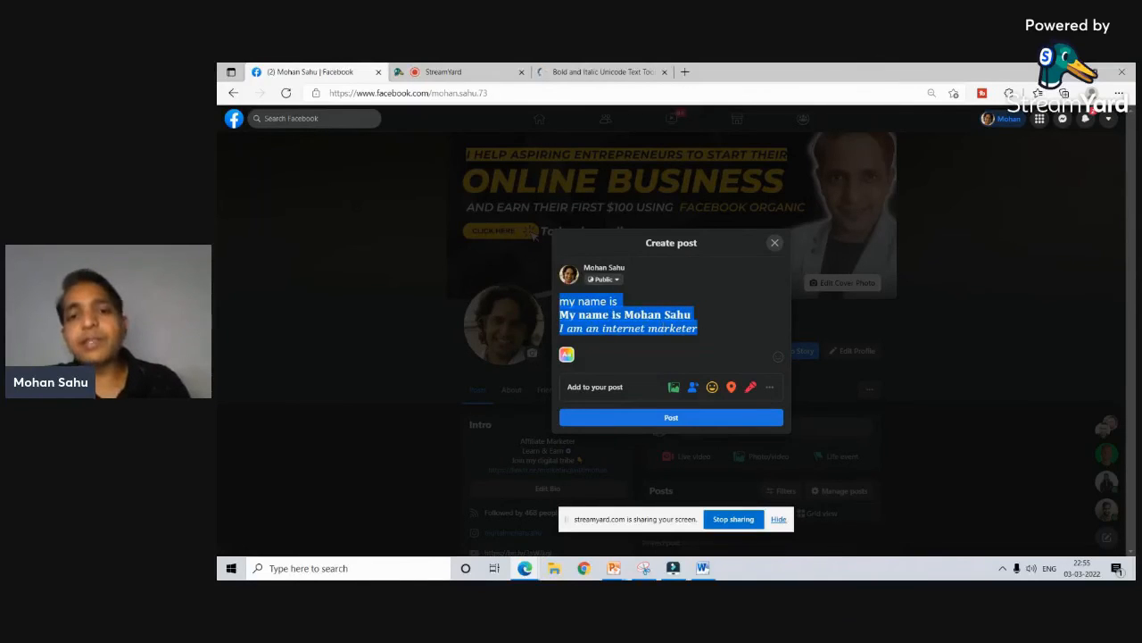
{"action": "left_click", "coordinate": [701, 328]}
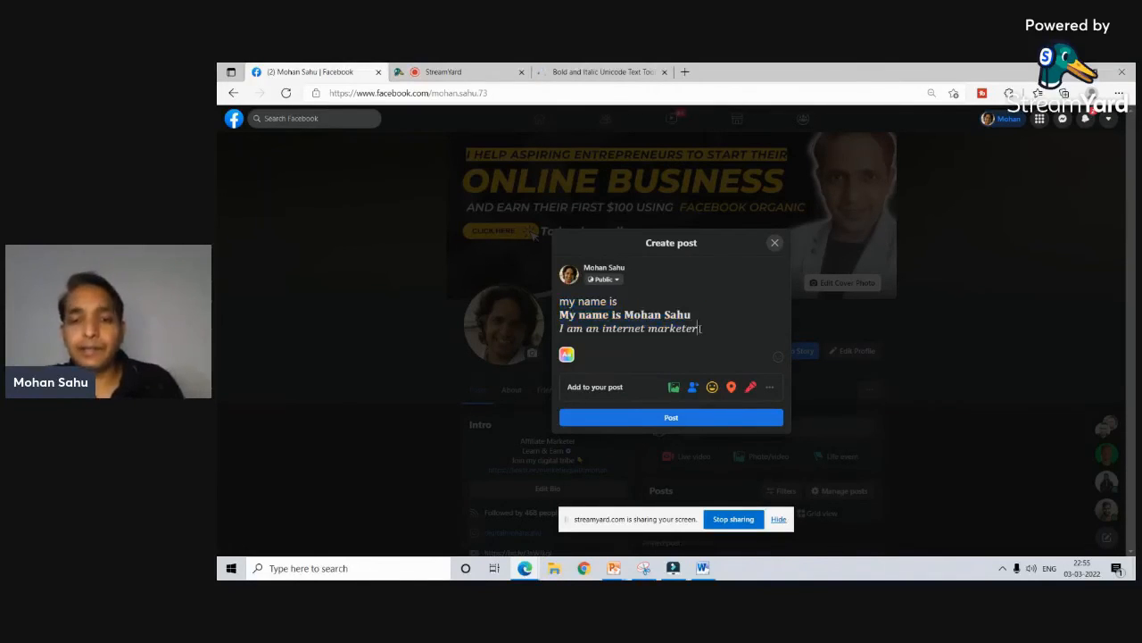
{"action": "left_click_drag", "start_coordinate": [702, 329], "coordinate": [559, 314]}
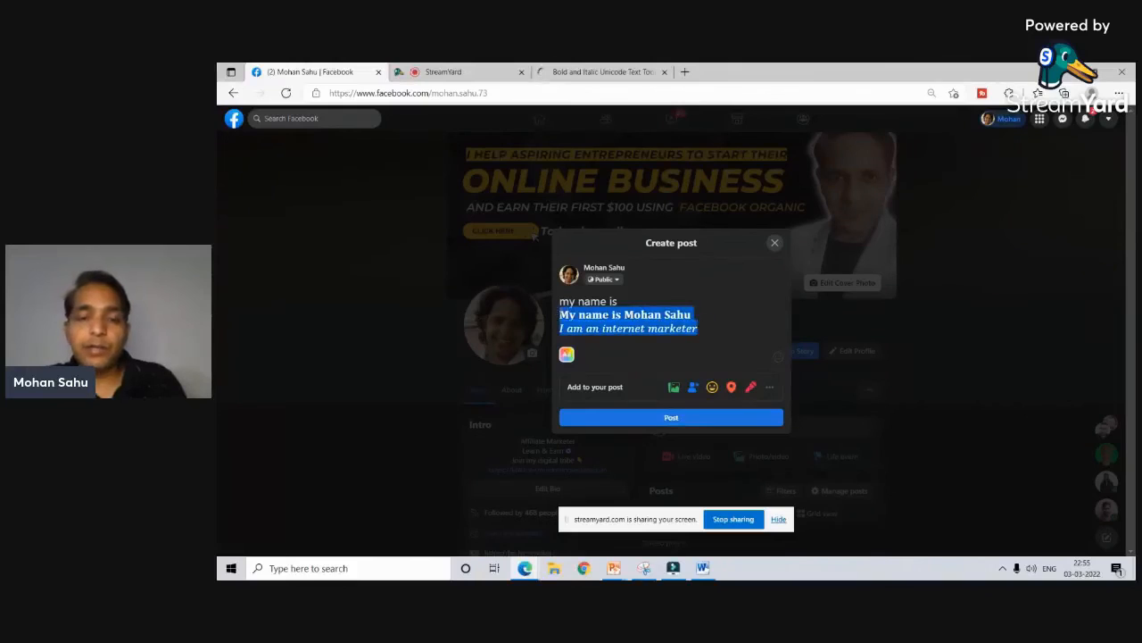
{"action": "left_click", "coordinate": [721, 327]}
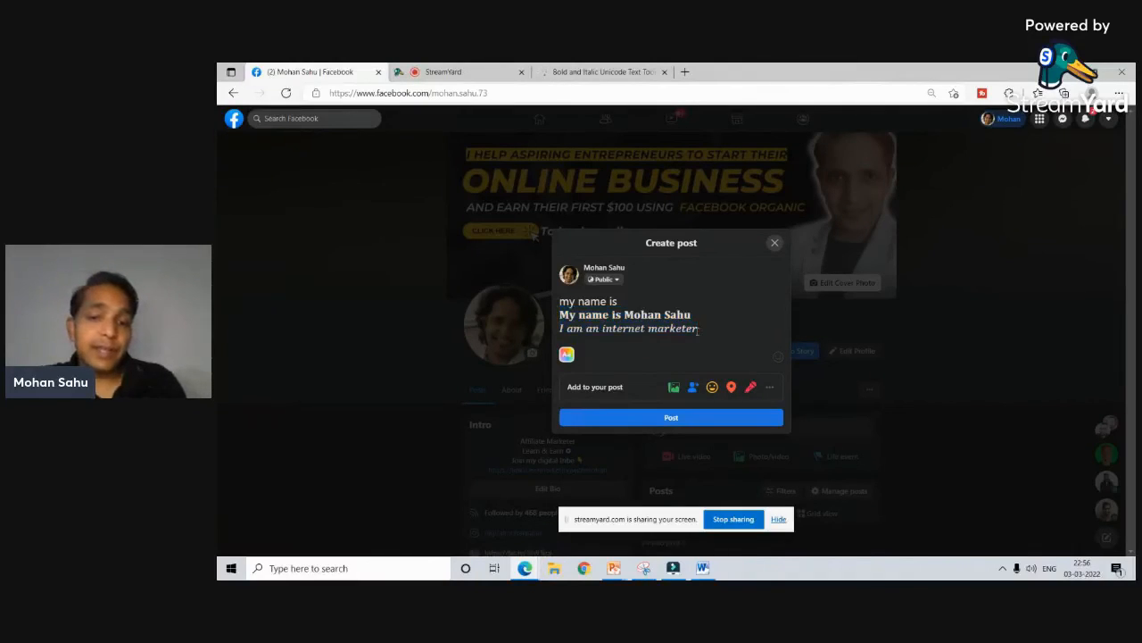
{"action": "left_click", "coordinate": [602, 75]}
{"action": "scroll", "coordinate": [616, 312], "scroll_direction": "down", "scroll_amount": 3}
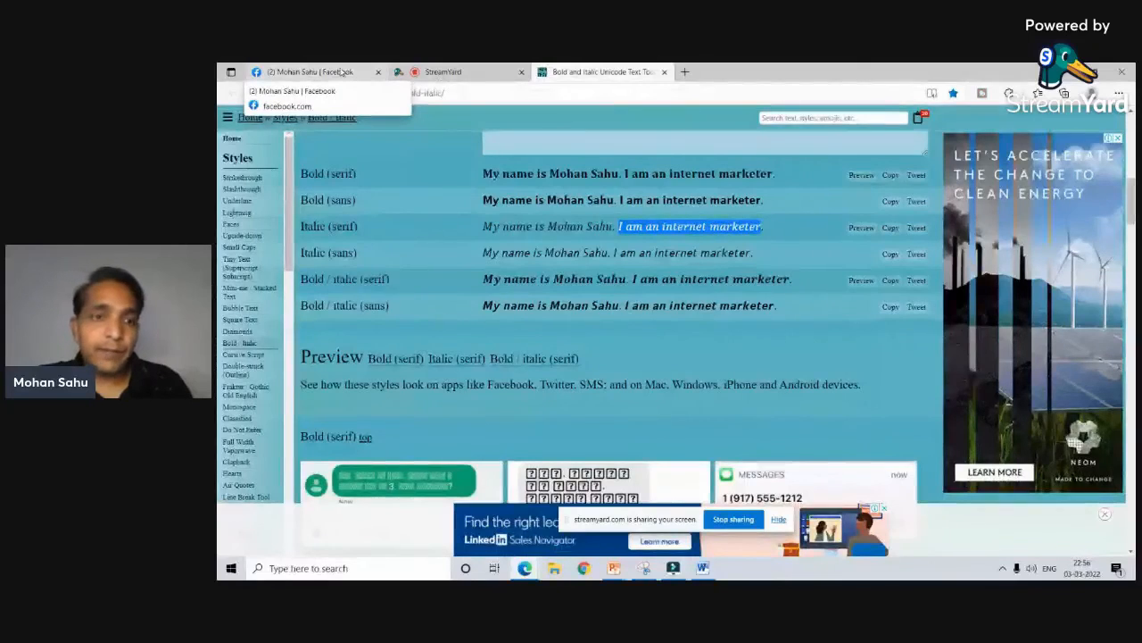
{"action": "left_click", "coordinate": [342, 71]}
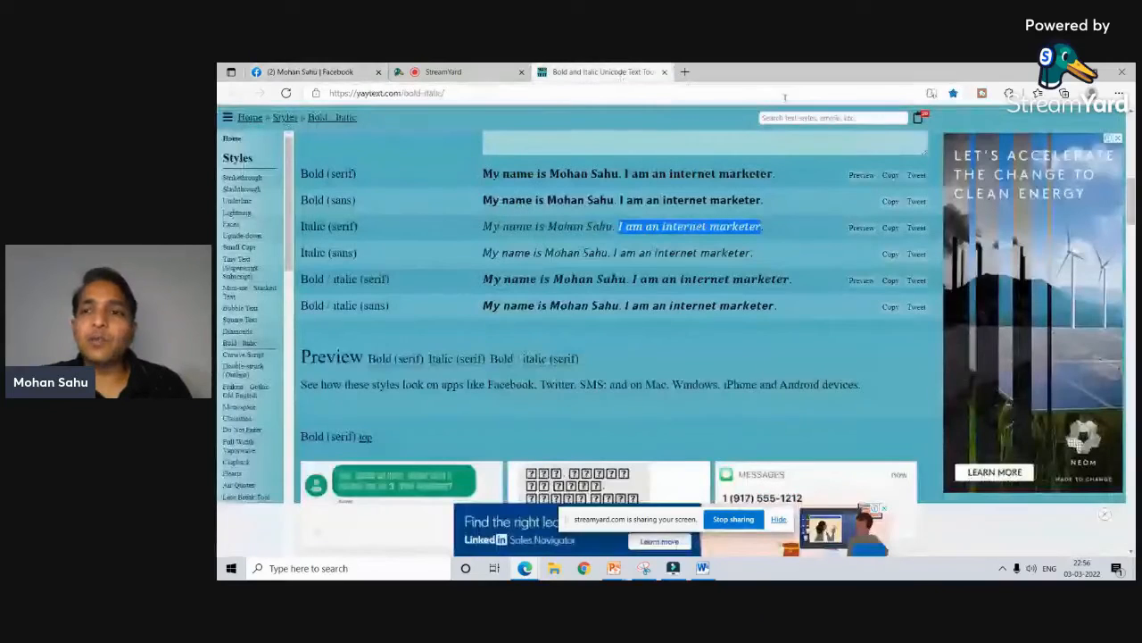
{"action": "left_click", "coordinate": [616, 73]}
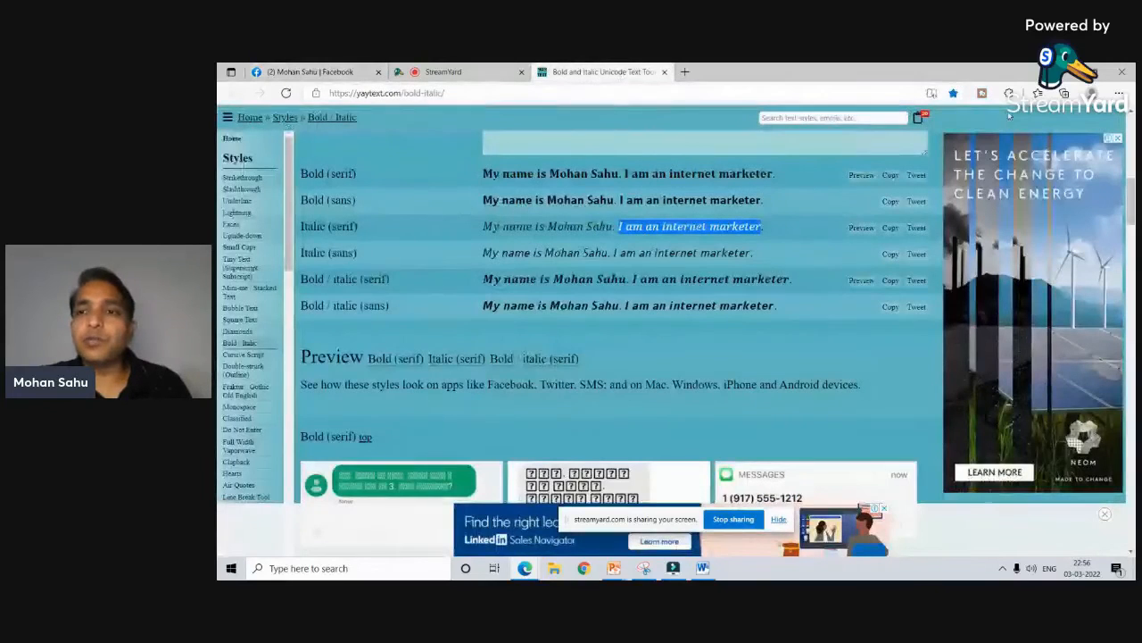
Step: Open the saved FBemojis favorite and search Emojipedia for "folded hands"
{"action": "left_click", "coordinate": [1037, 93]}
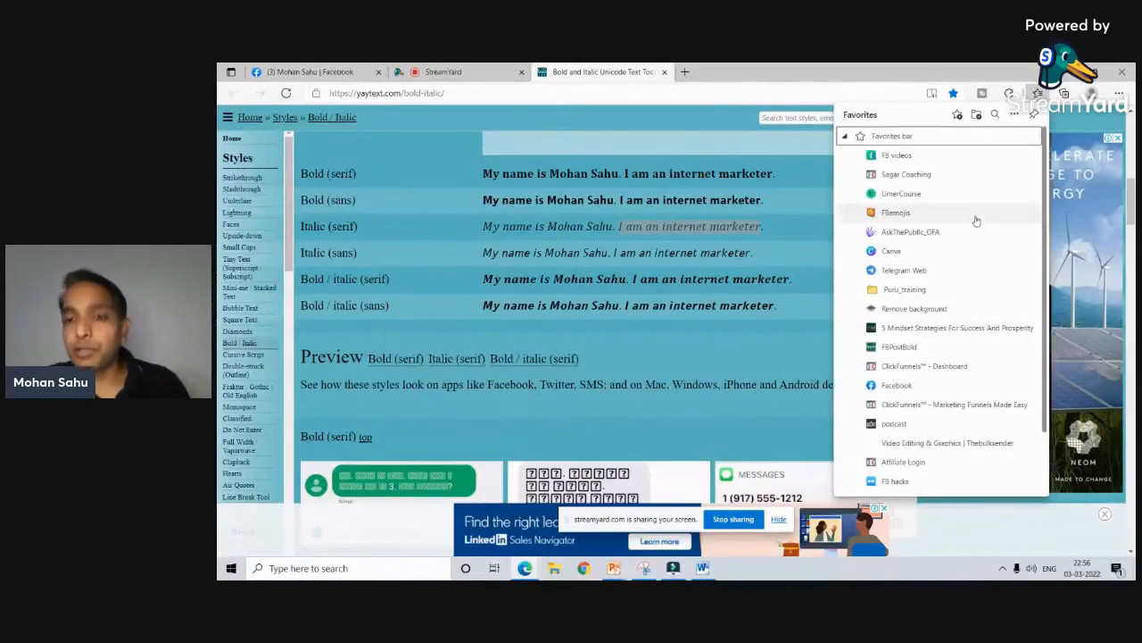
{"action": "left_click", "coordinate": [907, 216]}
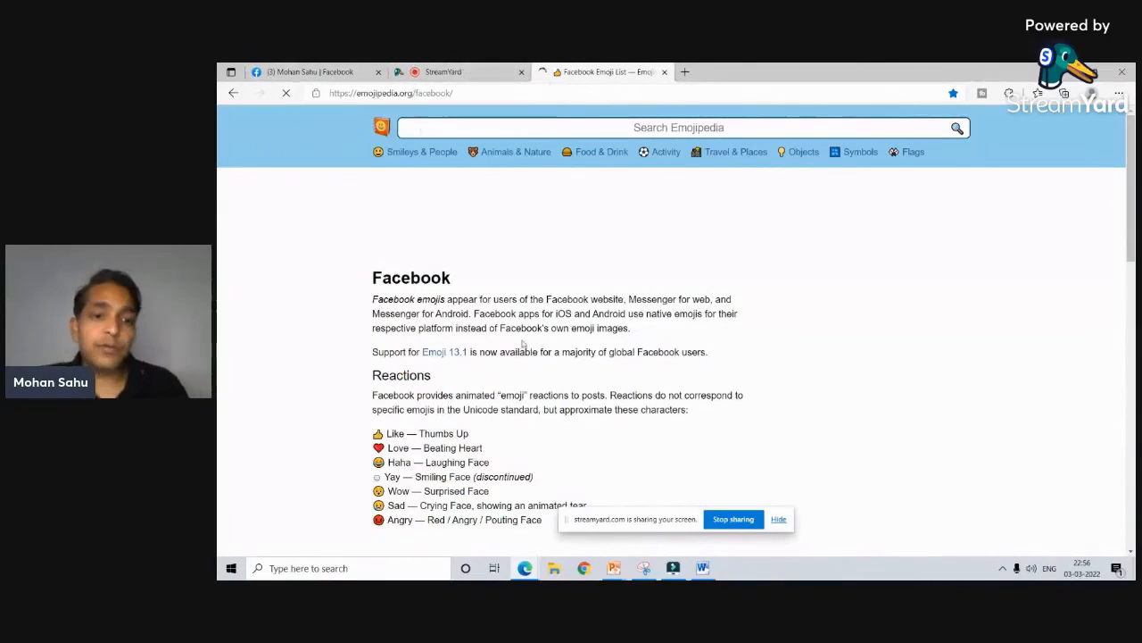
{"action": "left_click", "coordinate": [464, 129]}
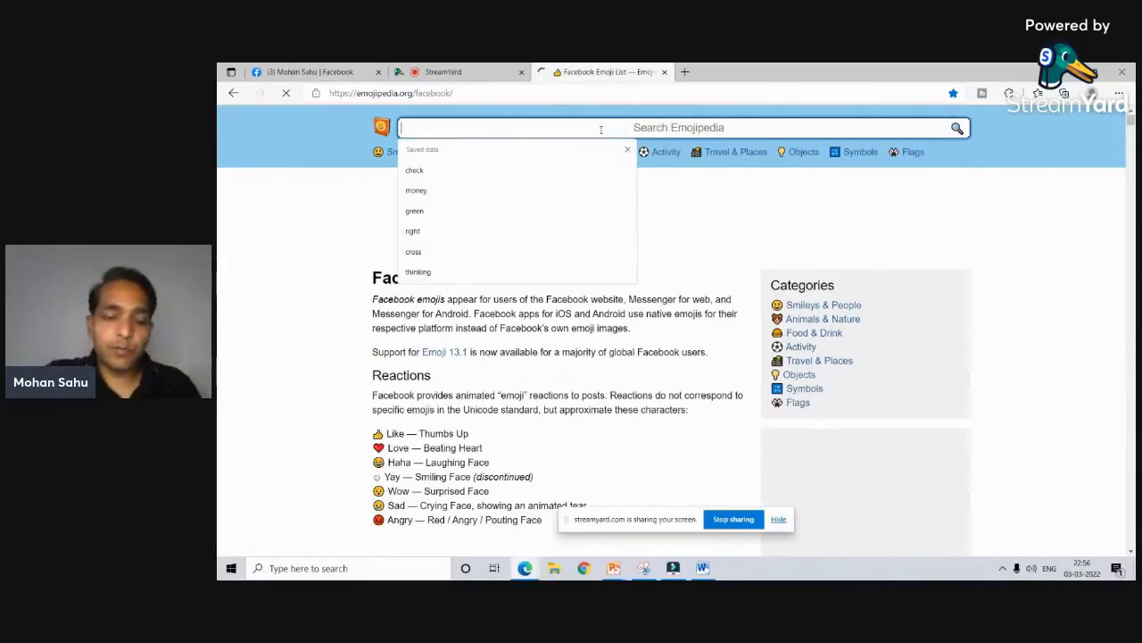
{"action": "type", "text": "folde"}
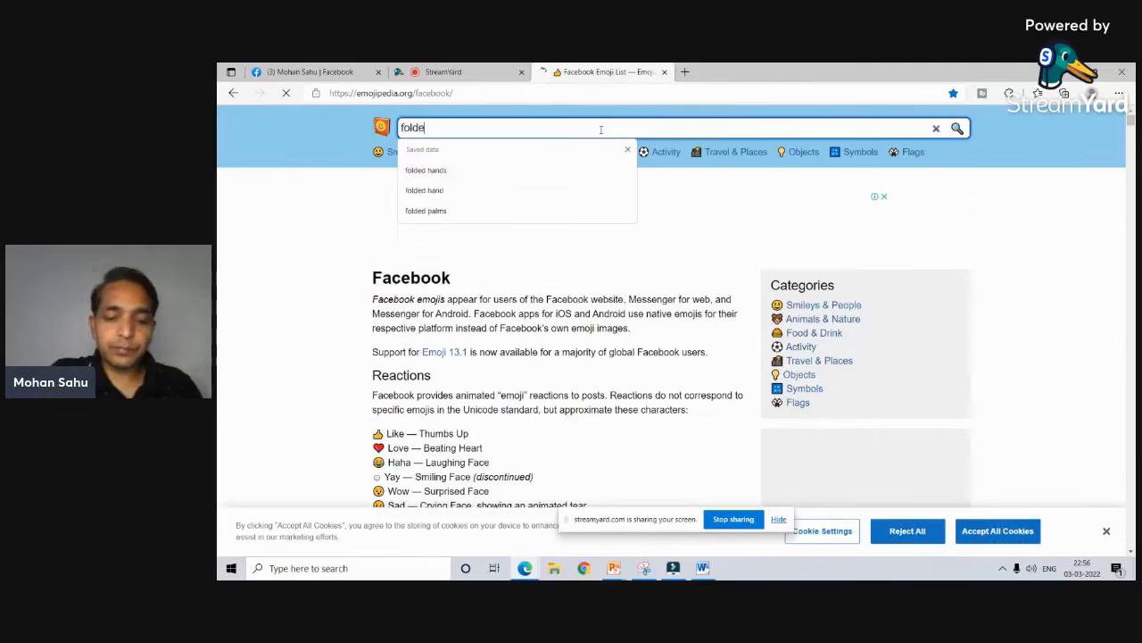
{"action": "type", "text": "d hands"}
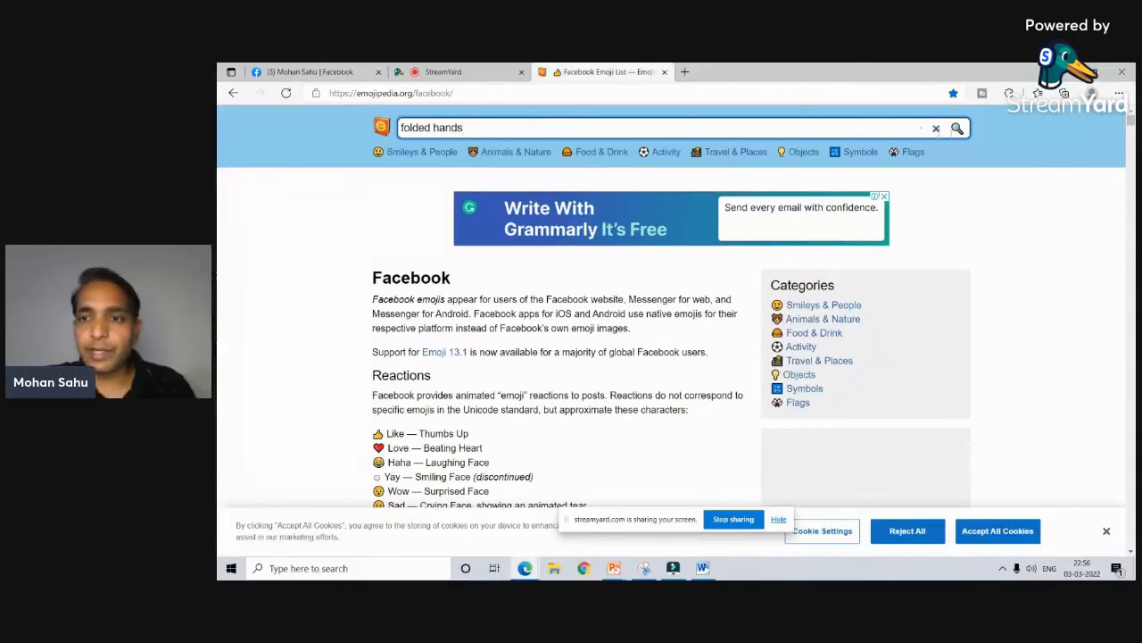
{"action": "left_click", "coordinate": [960, 133]}
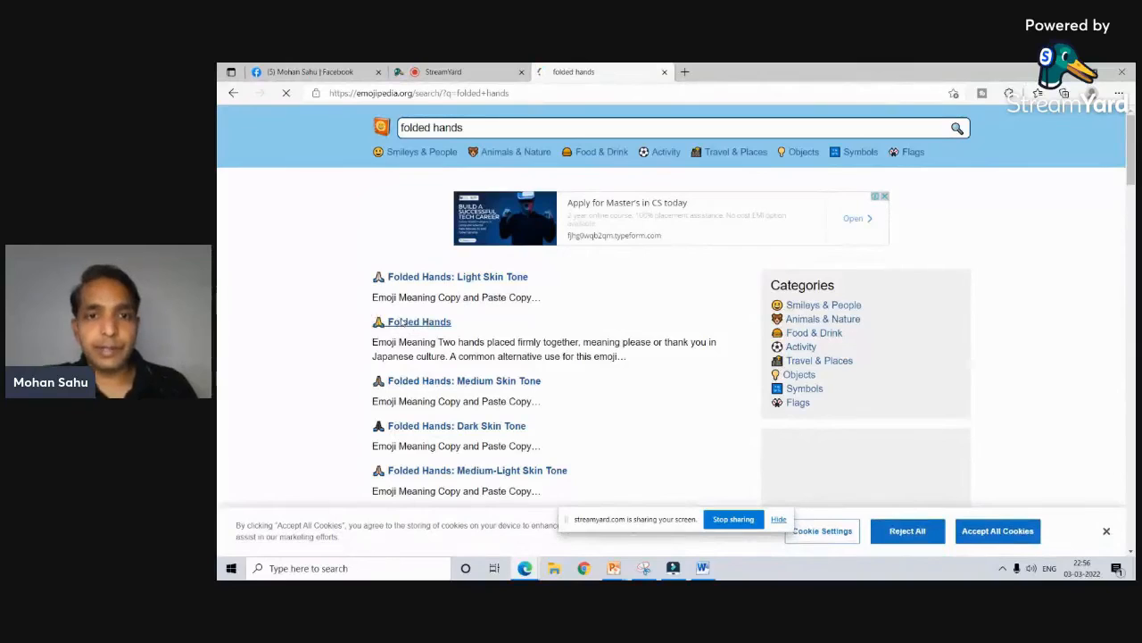
Step: Copy the standard Folded Hands emoji and paste it before and after "my name is" in the Facebook post draft
{"action": "left_click", "coordinate": [403, 322]}
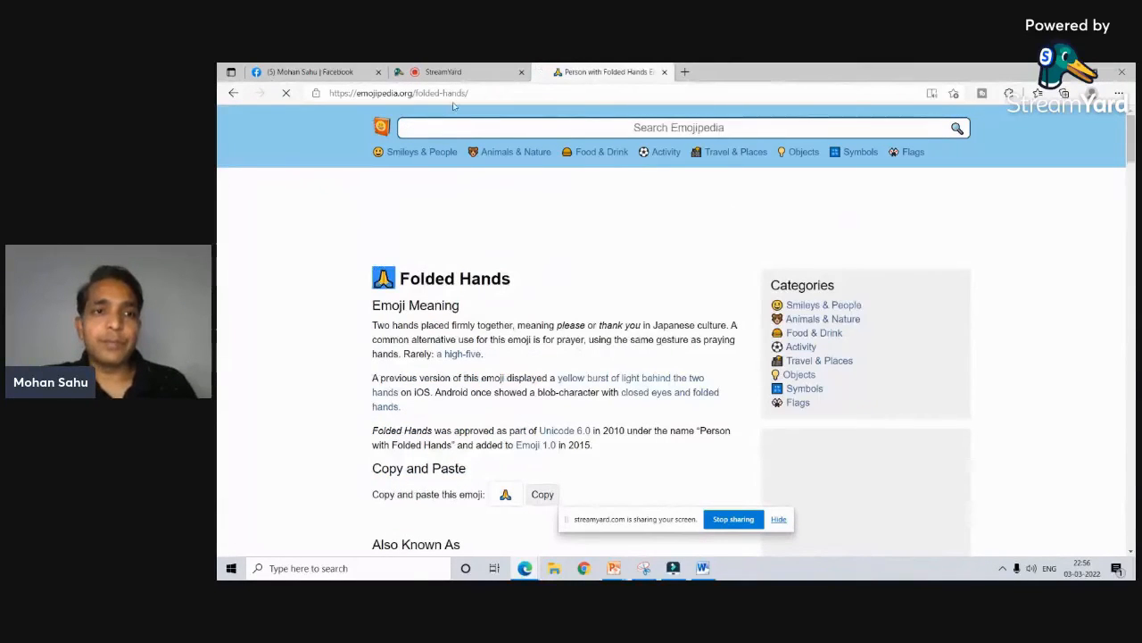
{"action": "left_click", "coordinate": [349, 71]}
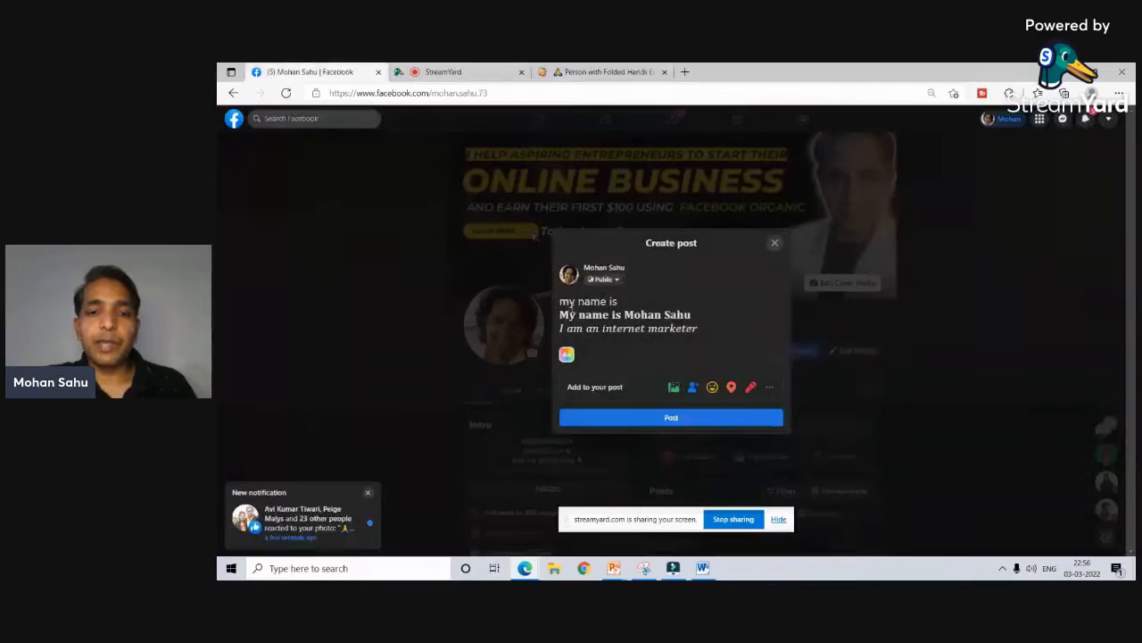
{"action": "type", "text": "🙏"}
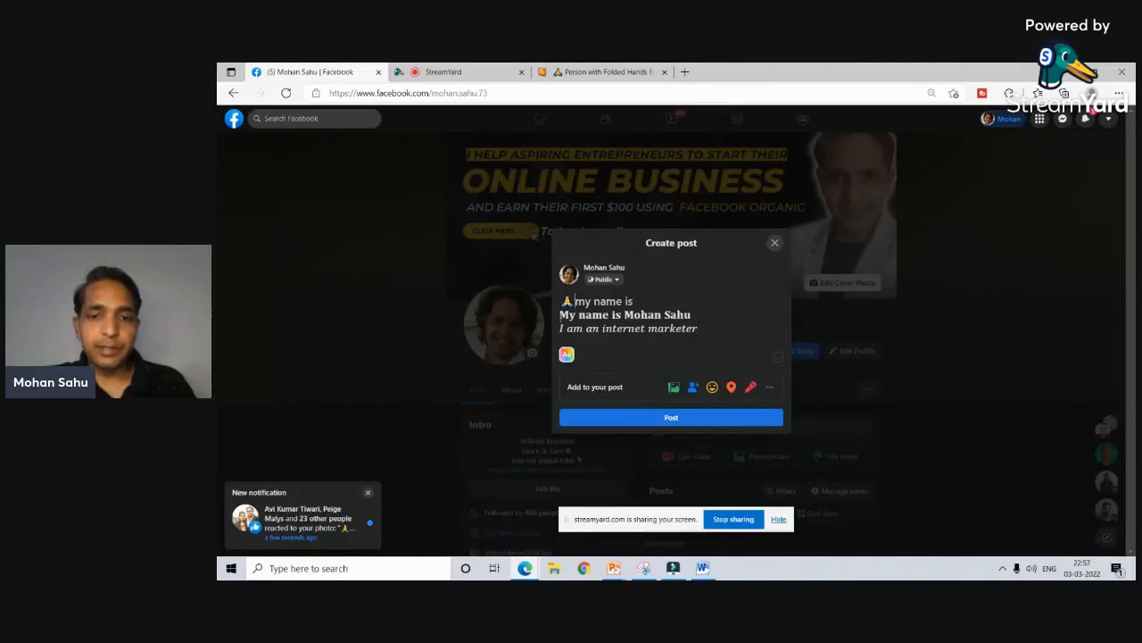
{"action": "type", "text": "🙏"}
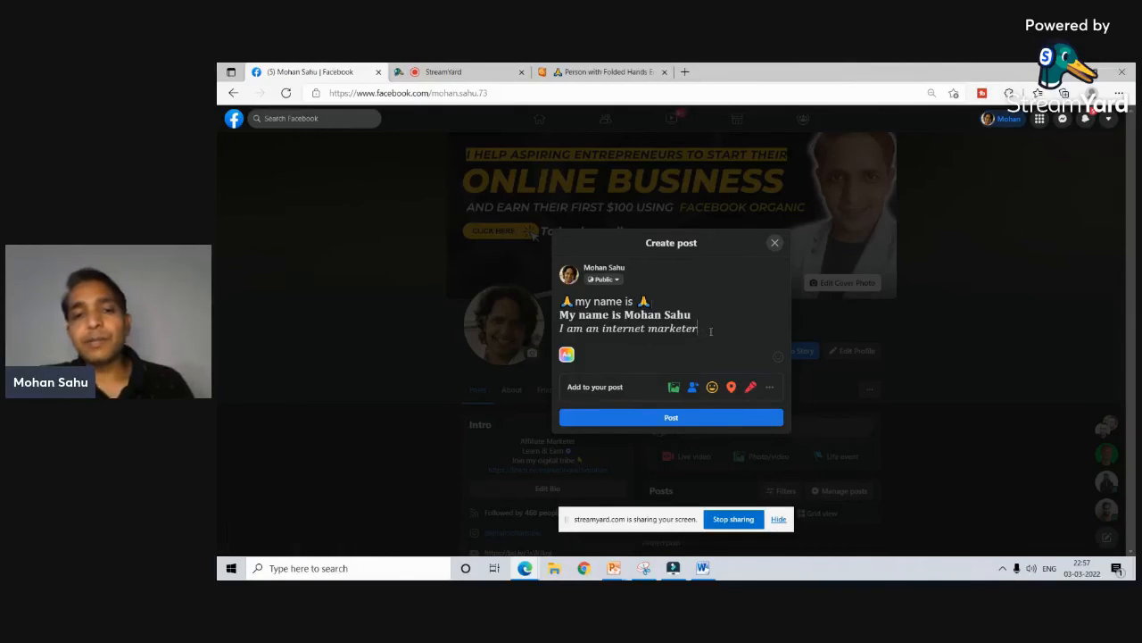
Step: Change the audience of the Facebook post draft to Only me
{"action": "key", "text": "ctrl+a"}
{"action": "left_click", "coordinate": [720, 343]}
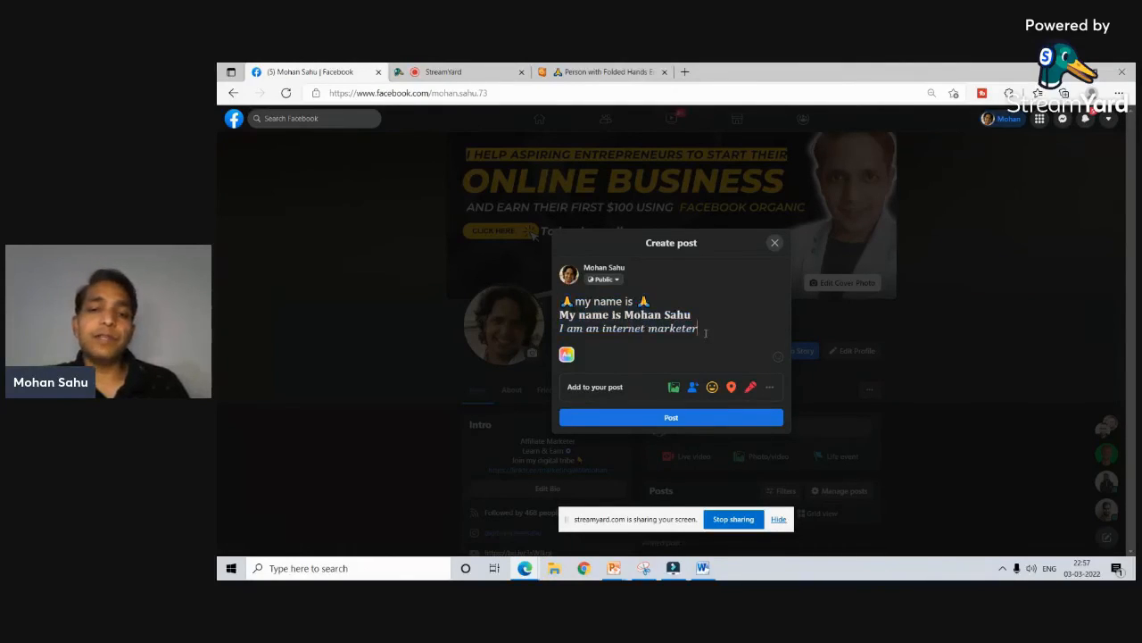
{"action": "left_click_drag", "start_coordinate": [708, 329], "coordinate": [553, 305]}
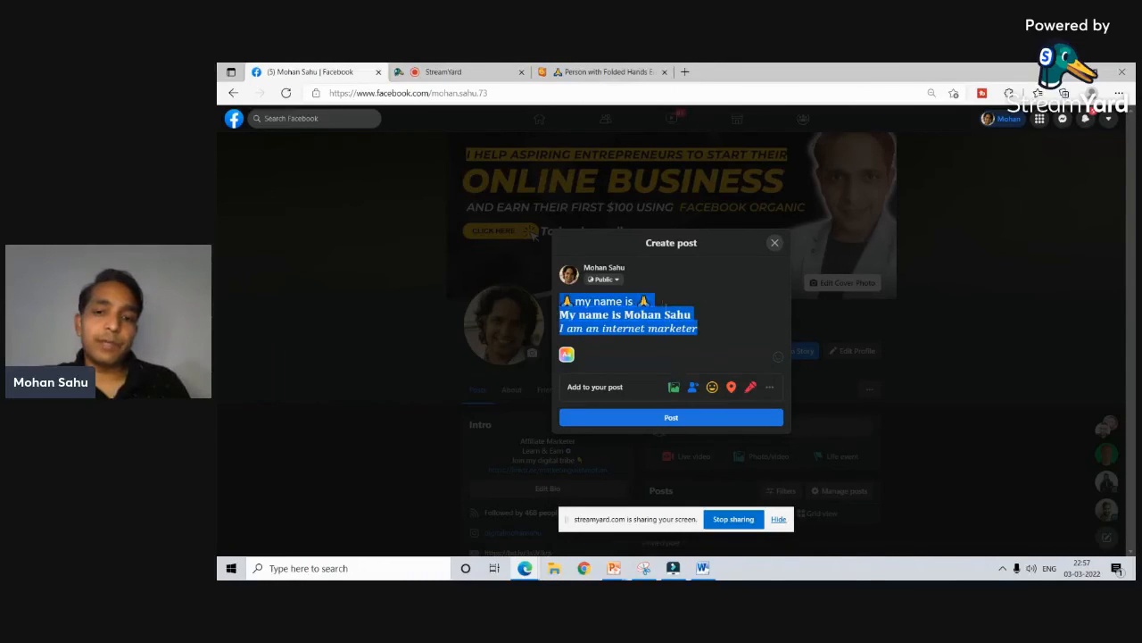
{"action": "left_click", "coordinate": [615, 282]}
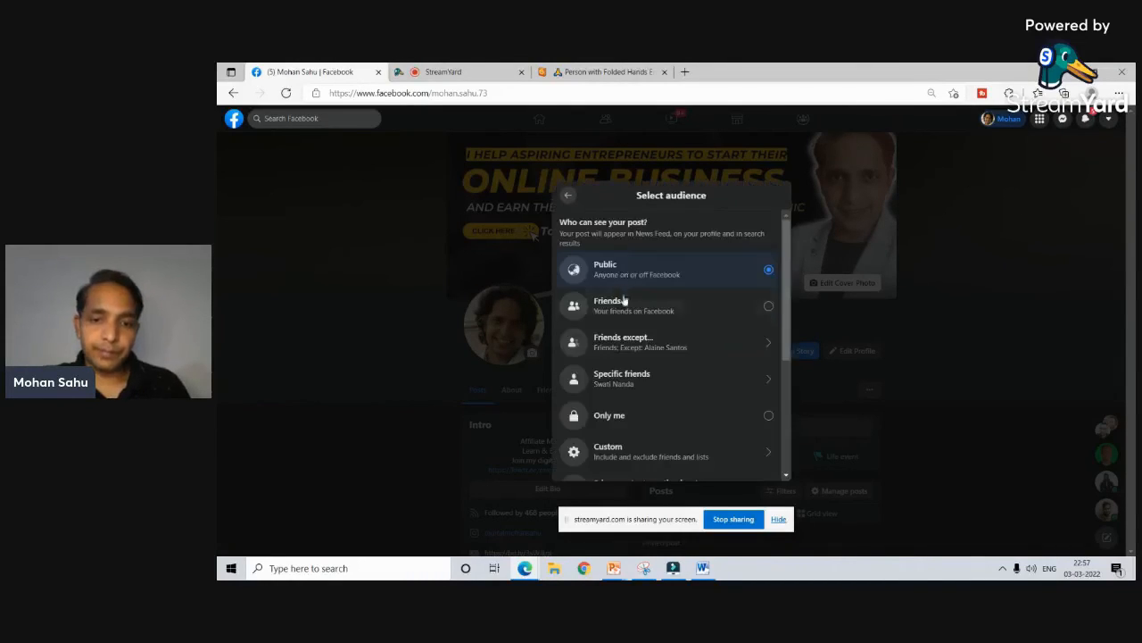
{"action": "left_click", "coordinate": [629, 419]}
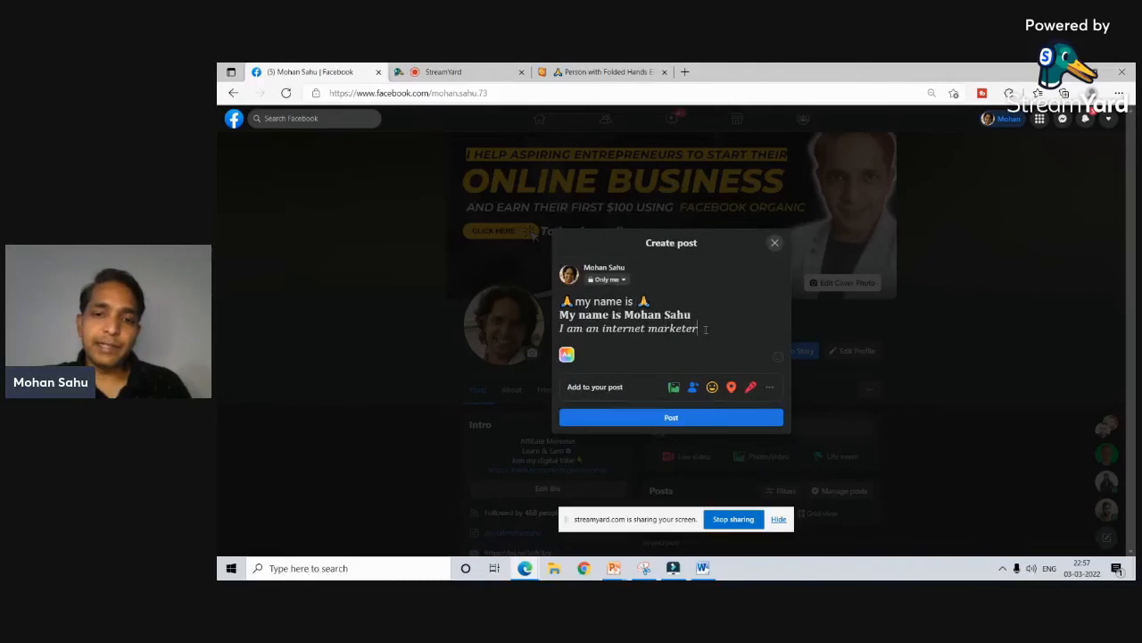
Step: Insert blank lines after the plain, bold and italic lines to space out the post draft
{"action": "left_click_drag", "start_coordinate": [705, 330], "coordinate": [560, 300]}
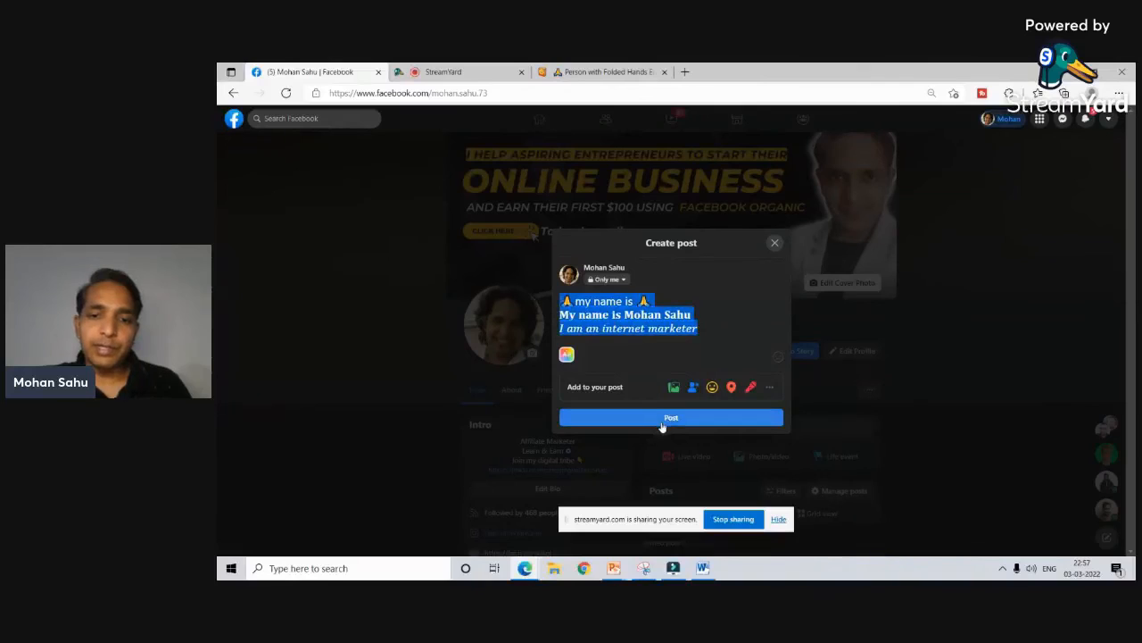
{"action": "left_click", "coordinate": [657, 301]}
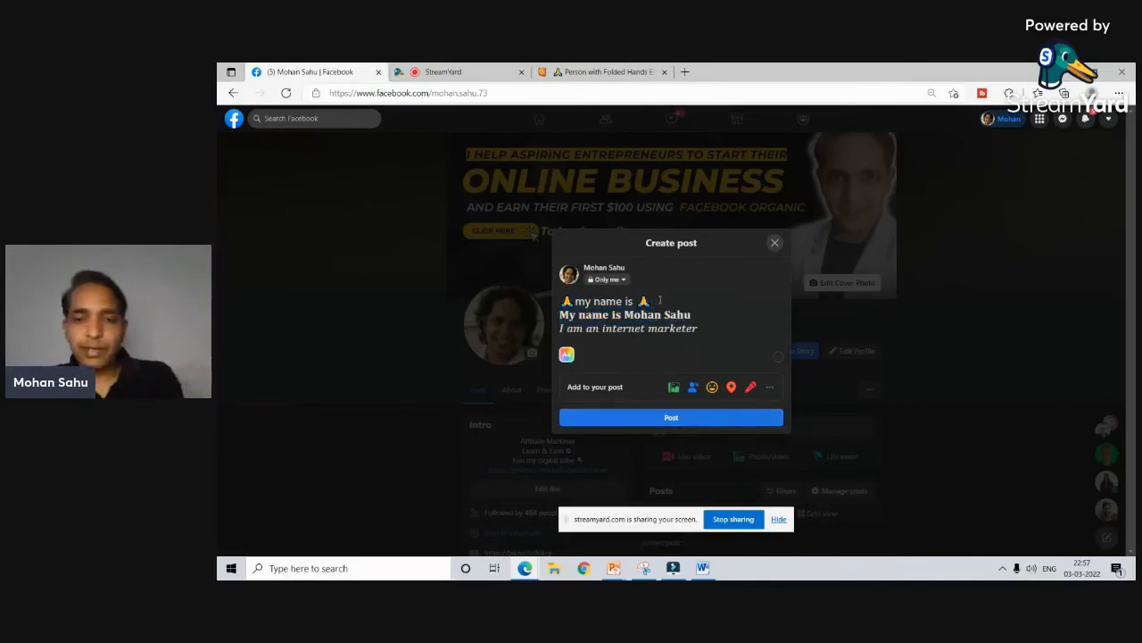
{"action": "key", "text": "Return"}
{"action": "key", "text": "Return"}
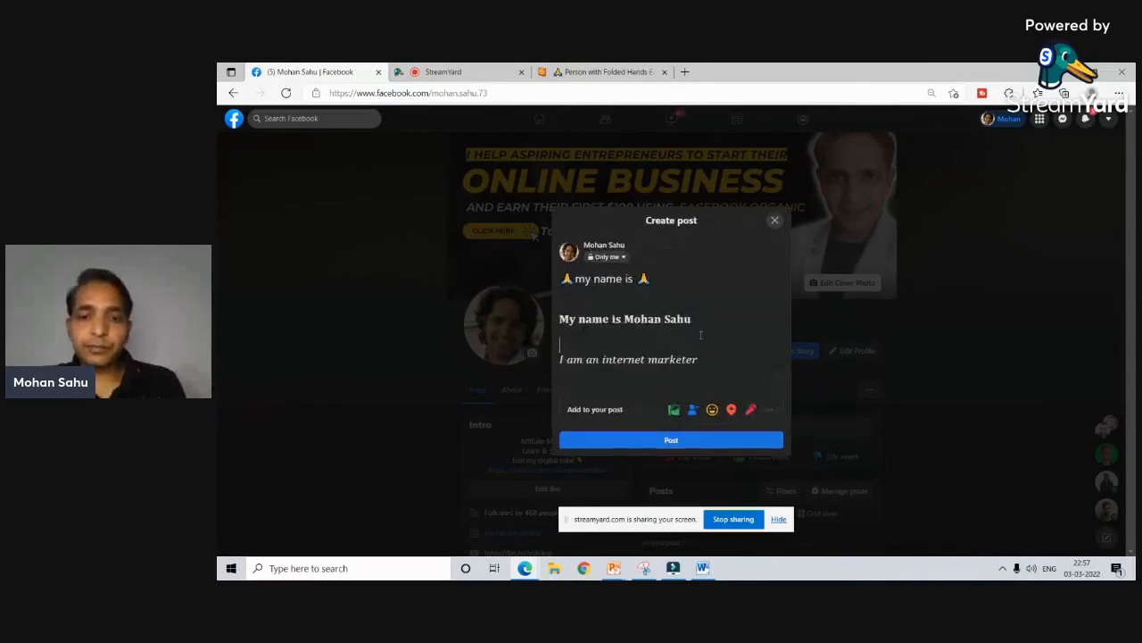
{"action": "key", "text": "Return"}
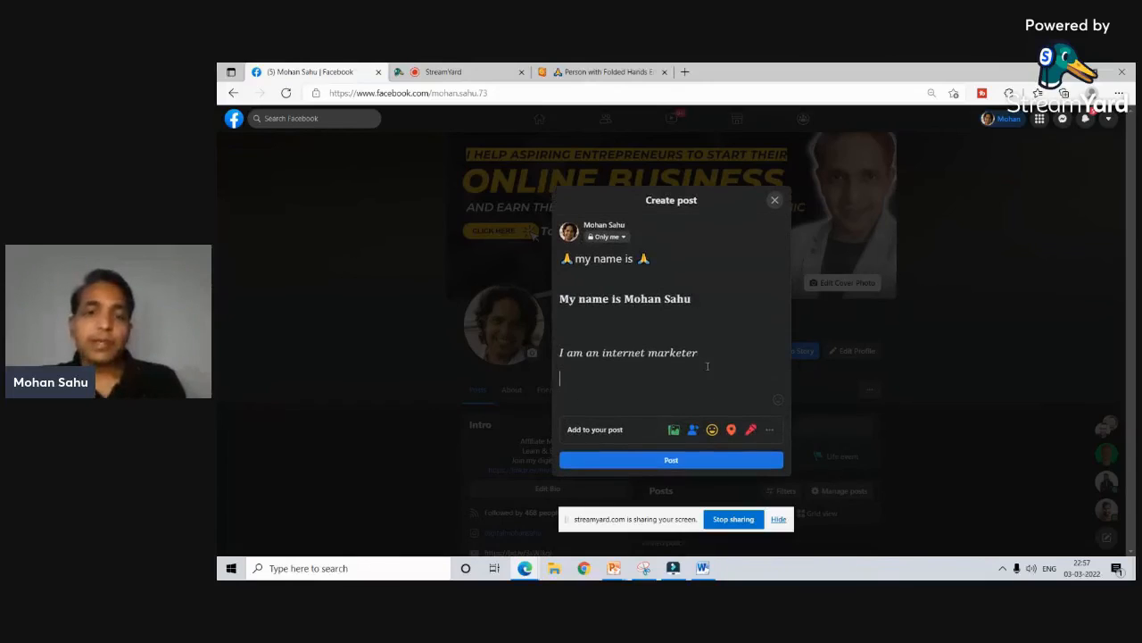
{"action": "key", "text": "Return"}
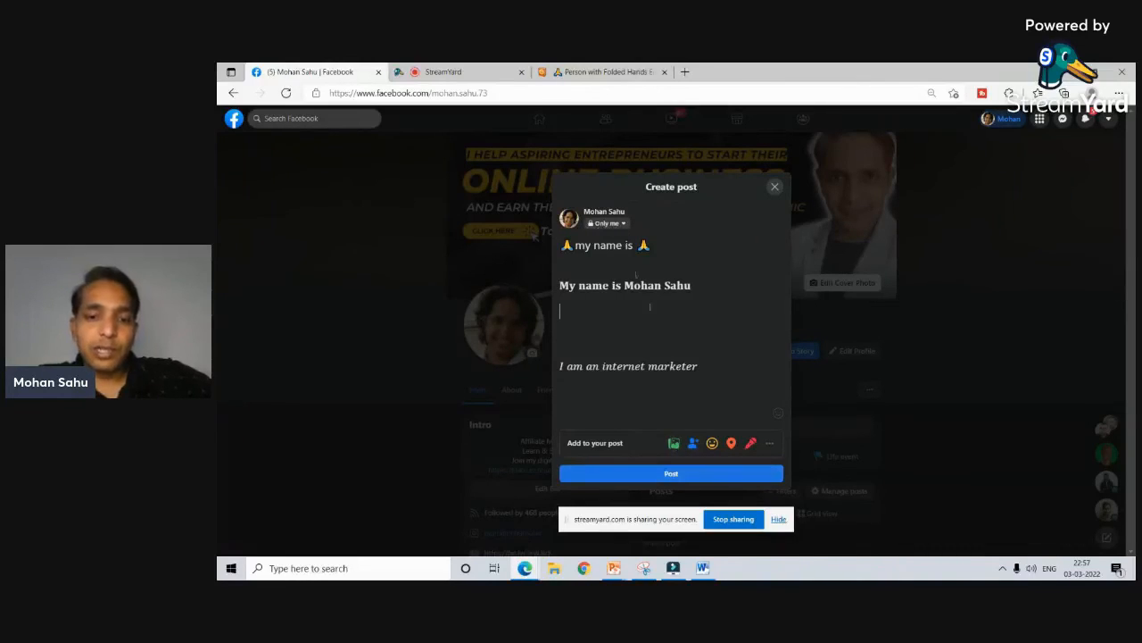
Step: Publish the post and find it under Other posts on the profile to check its line spacing
{"action": "left_click", "coordinate": [680, 477]}
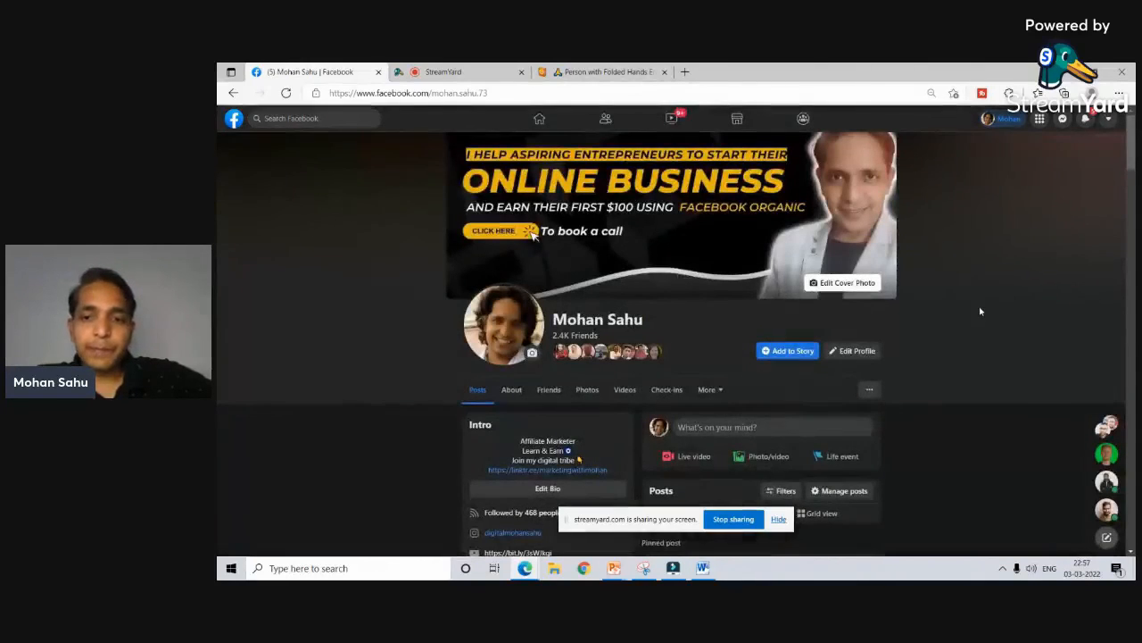
{"action": "scroll", "coordinate": [980, 310], "scroll_direction": "down", "scroll_amount": 1}
{"action": "scroll", "coordinate": [980, 311], "scroll_direction": "down", "scroll_amount": 7}
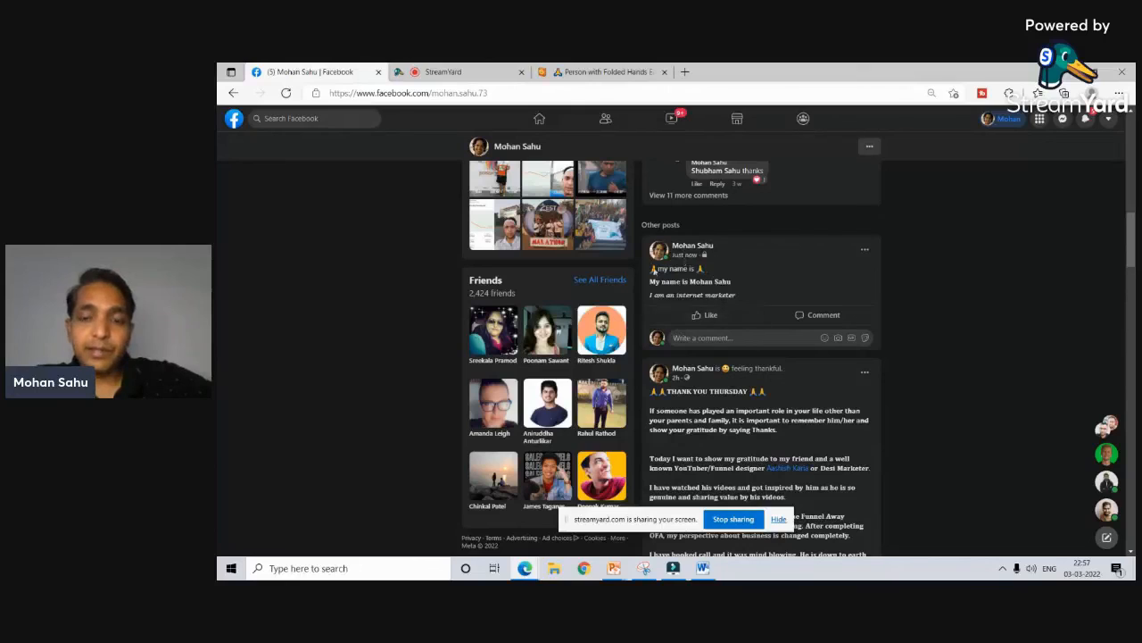
Step: Open the newly published post for editing and copy its entire text
{"action": "left_click", "coordinate": [863, 251]}
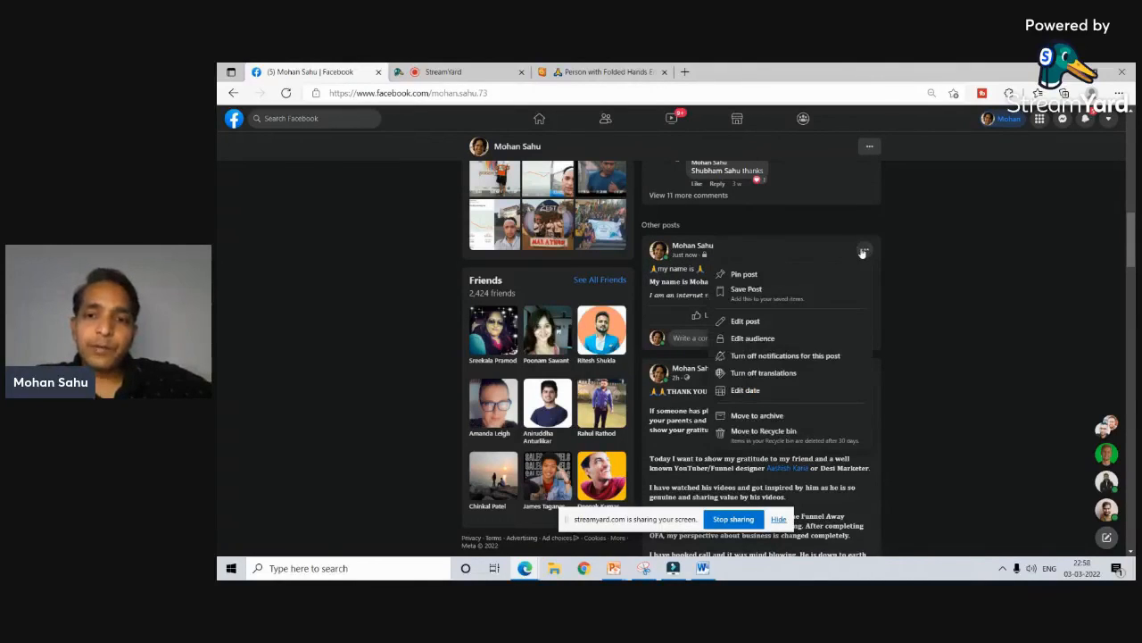
{"action": "left_click", "coordinate": [746, 322]}
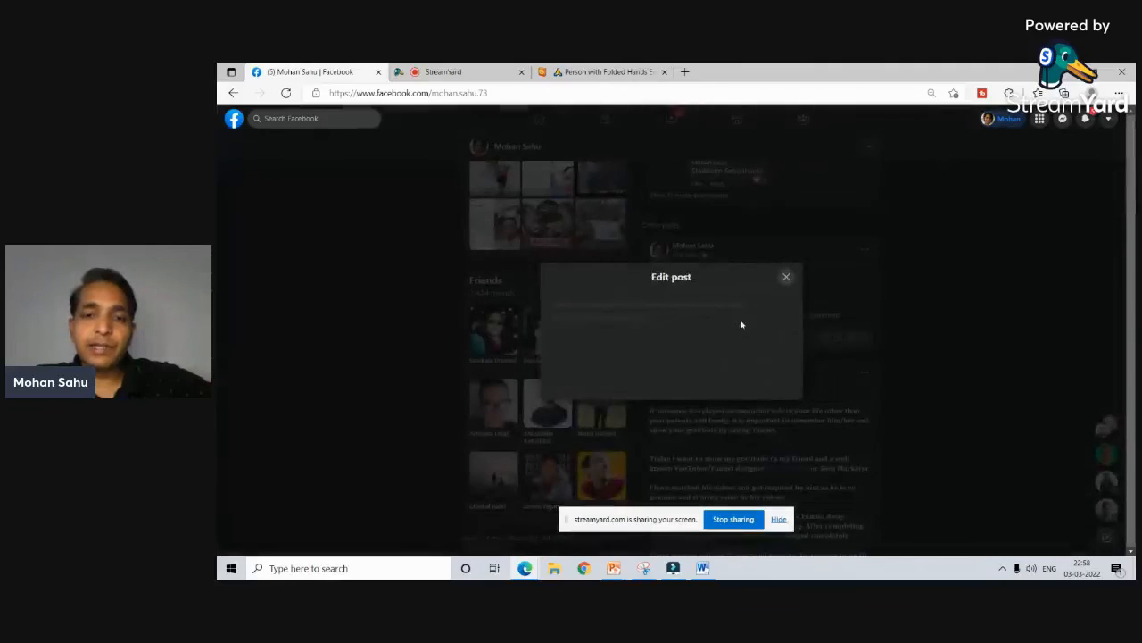
{"action": "left_click_drag", "start_coordinate": [697, 344], "coordinate": [533, 290]}
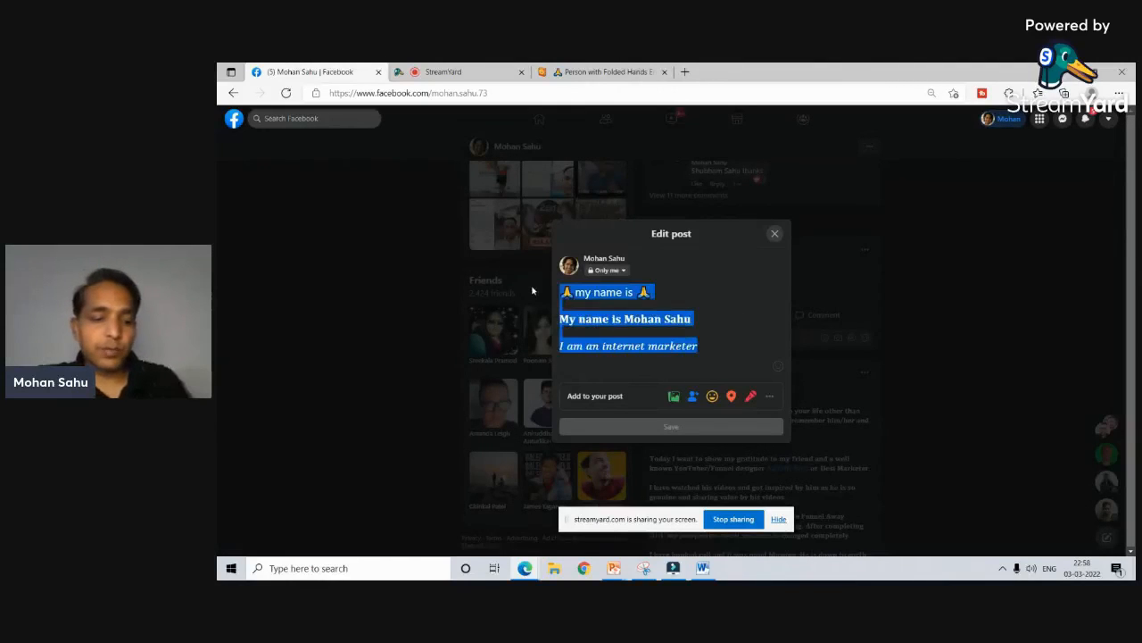
Step: Open the saved FB hacks favorite, the PiliApp whitespace and line break converter, and paste the post text into it
{"action": "left_click", "coordinate": [593, 71]}
{"action": "left_click", "coordinate": [1009, 92]}
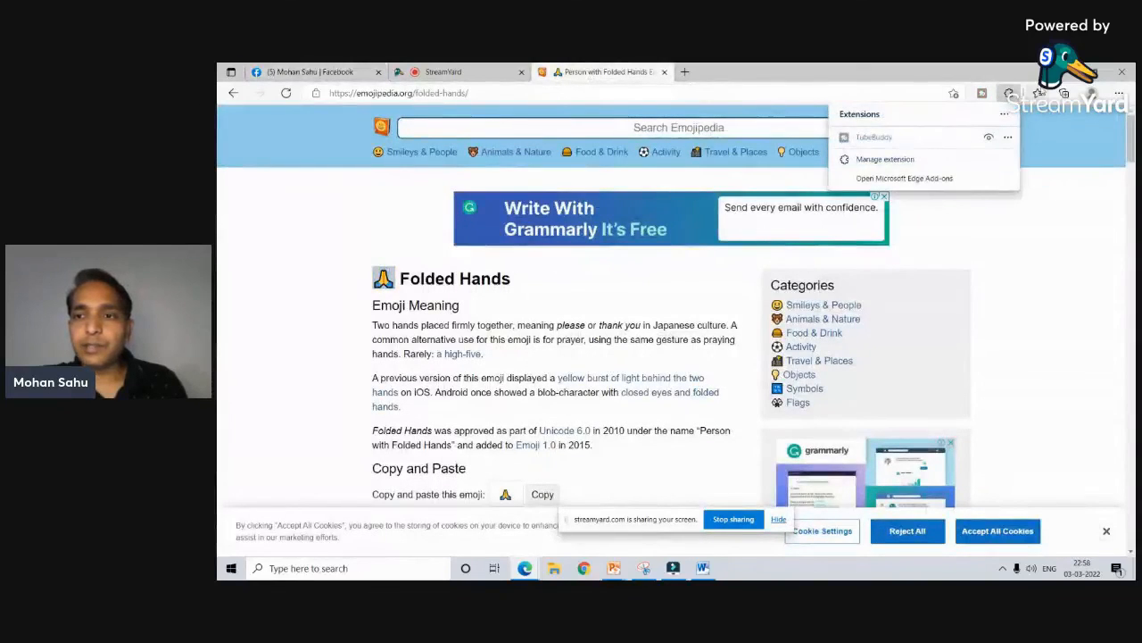
{"action": "left_click", "coordinate": [1037, 93]}
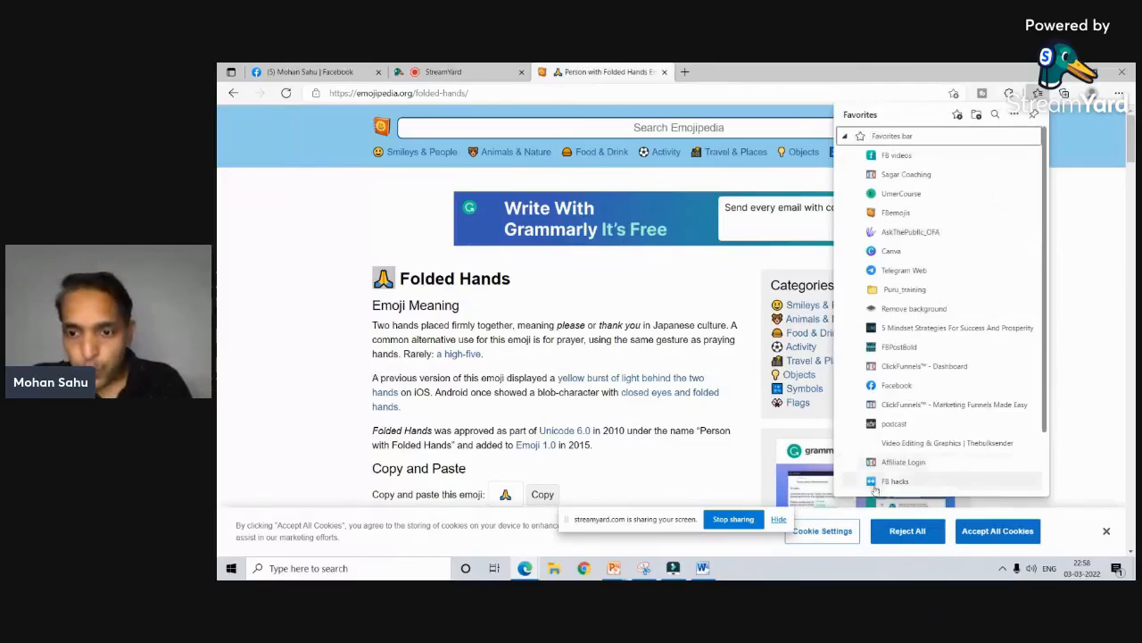
{"action": "left_click", "coordinate": [900, 482]}
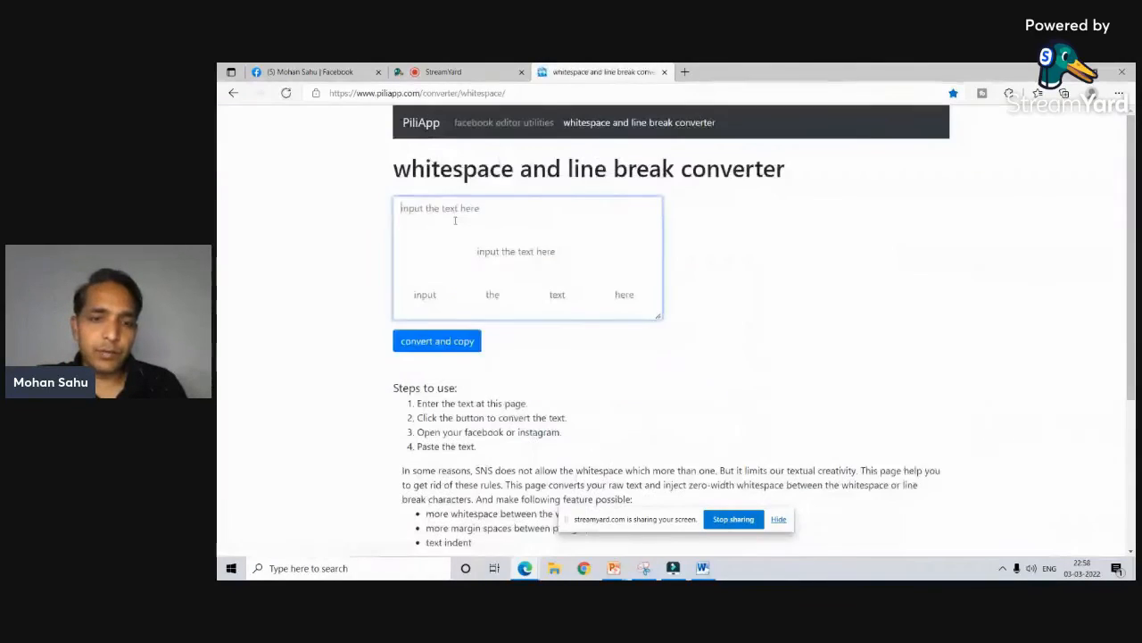
Step: Add an extra blank line below the plain line and the bold line, and convert and copy the text
{"action": "left_click", "coordinate": [489, 208]}
{"action": "key", "text": "Return"}
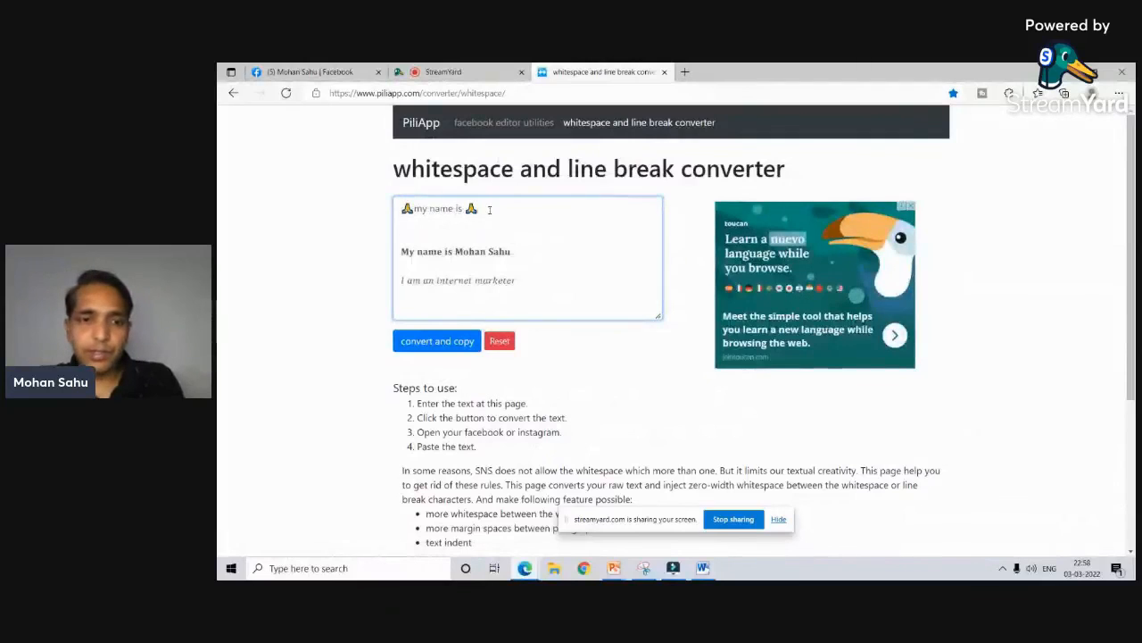
{"action": "left_click", "coordinate": [514, 253]}
{"action": "key", "text": "Return"}
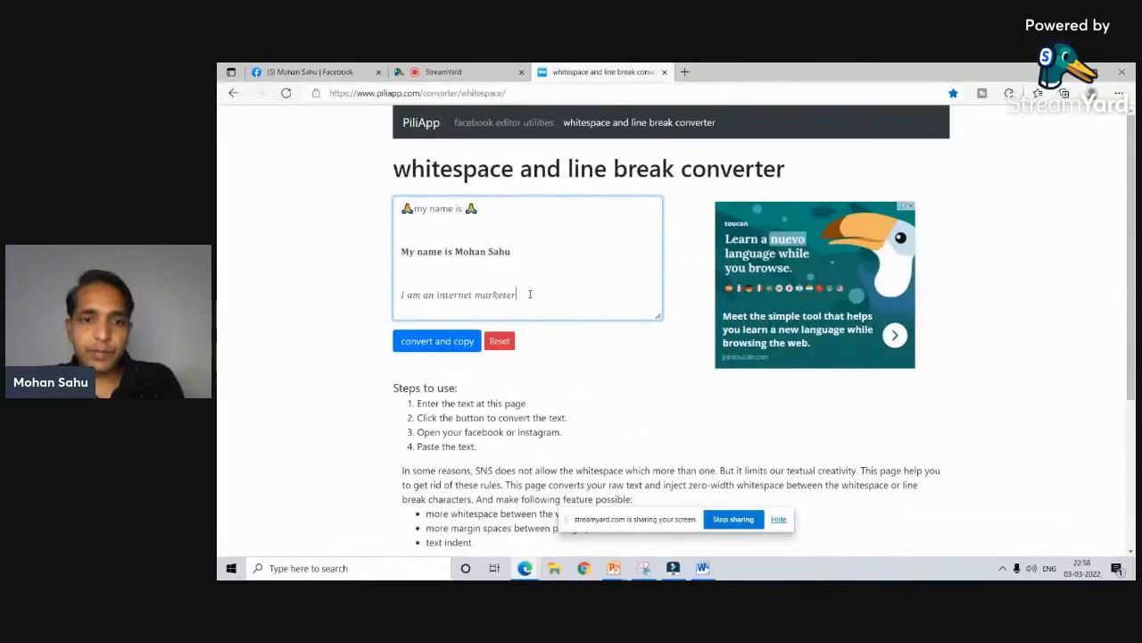
{"action": "left_click", "coordinate": [436, 344]}
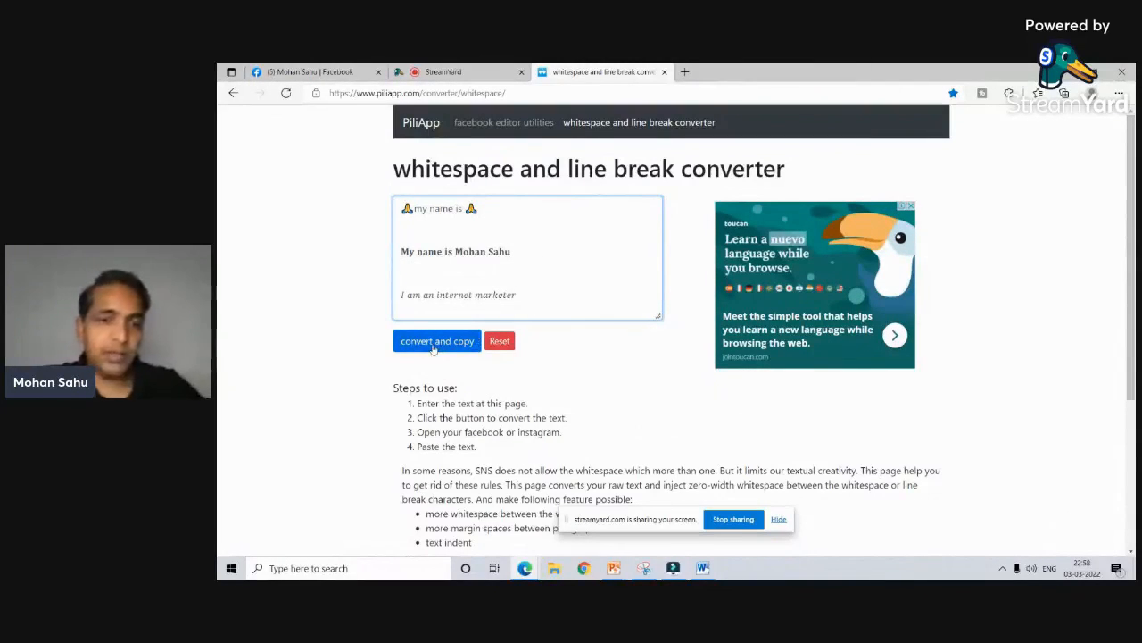
{"action": "left_click", "coordinate": [434, 346]}
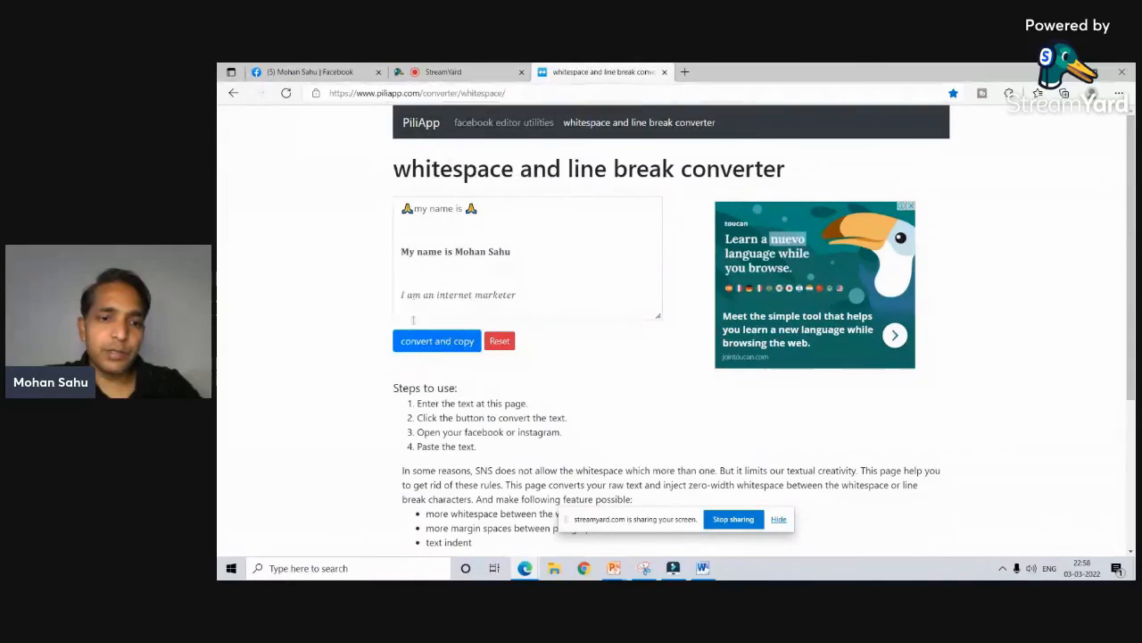
Step: Convert and copy the spaced text, replace the Facebook post's text with it, and save and expand the updated post
{"action": "left_click", "coordinate": [435, 340]}
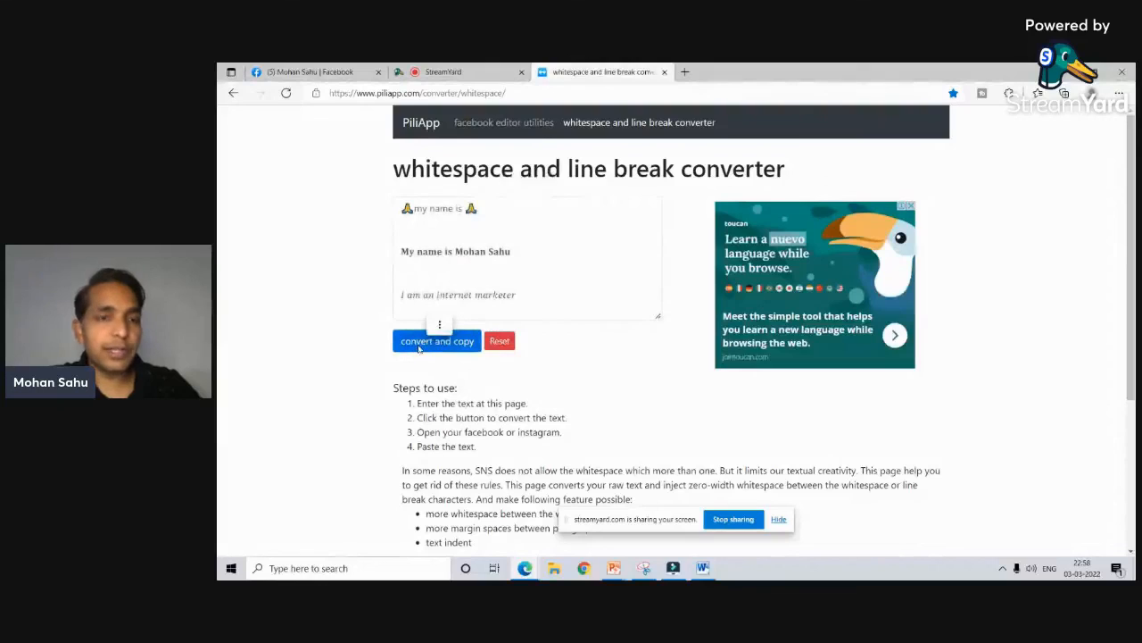
{"action": "left_click", "coordinate": [357, 74]}
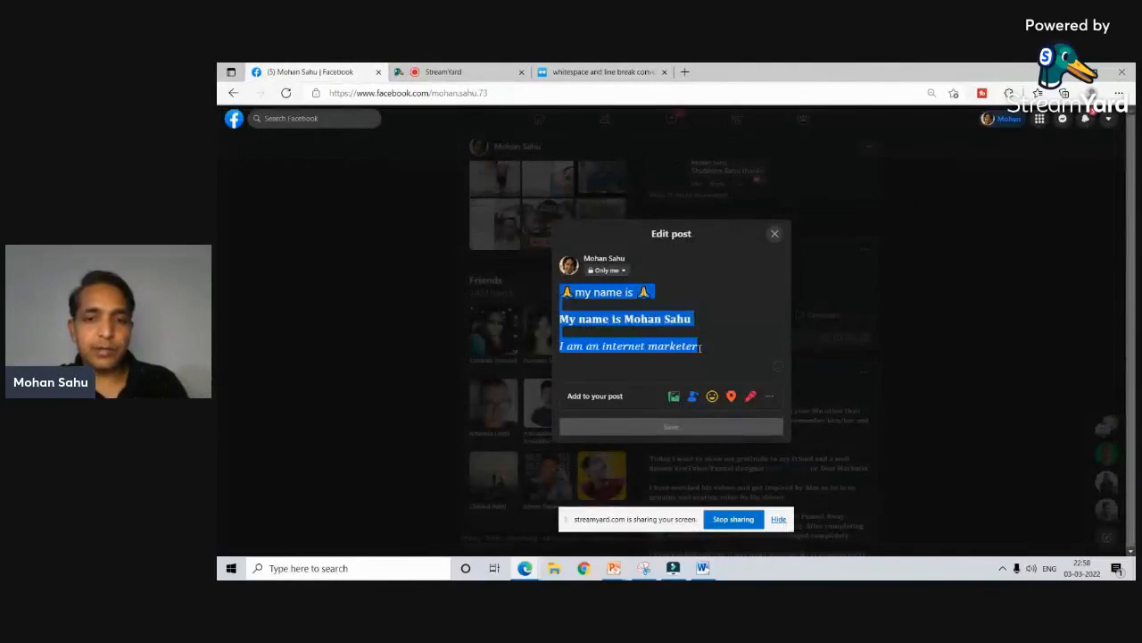
{"action": "key", "text": "ctrl+v"}
{"action": "left_click", "coordinate": [658, 447]}
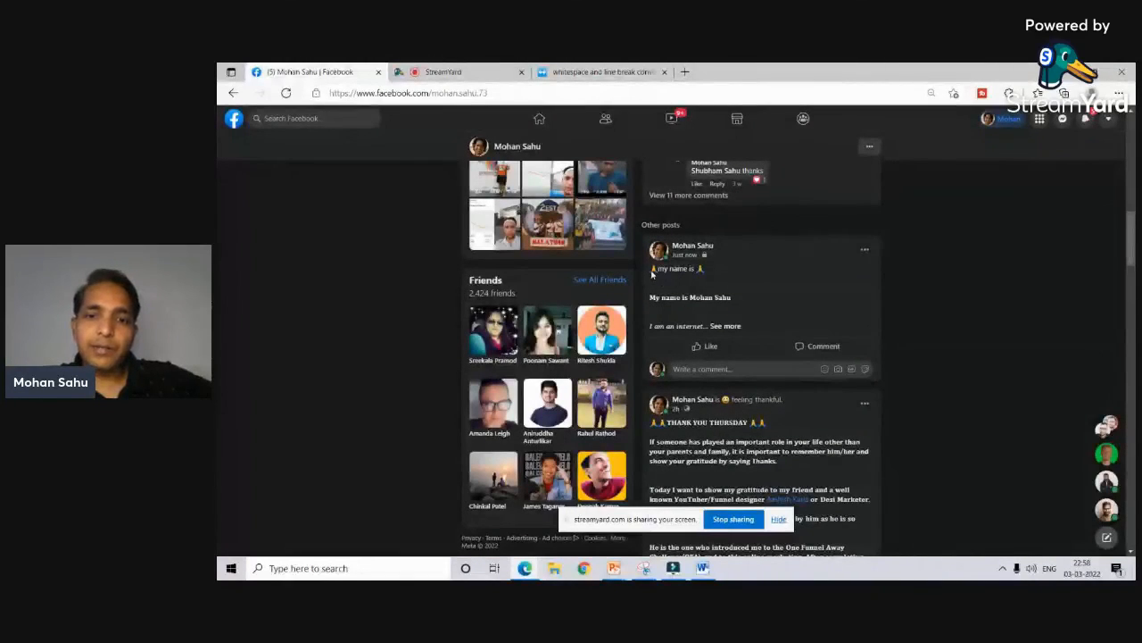
{"action": "left_click", "coordinate": [726, 325]}
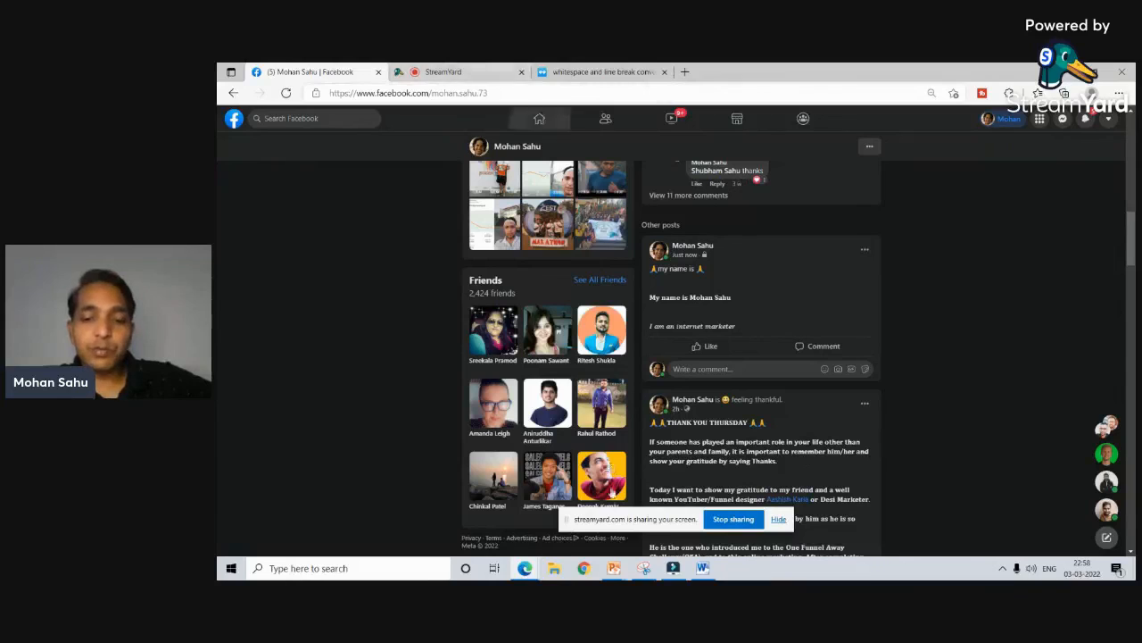
Step: Switch to the running PowerPoint slide show and advance past the Text Editing tool slide
{"action": "mouse_move", "coordinate": [614, 568]}
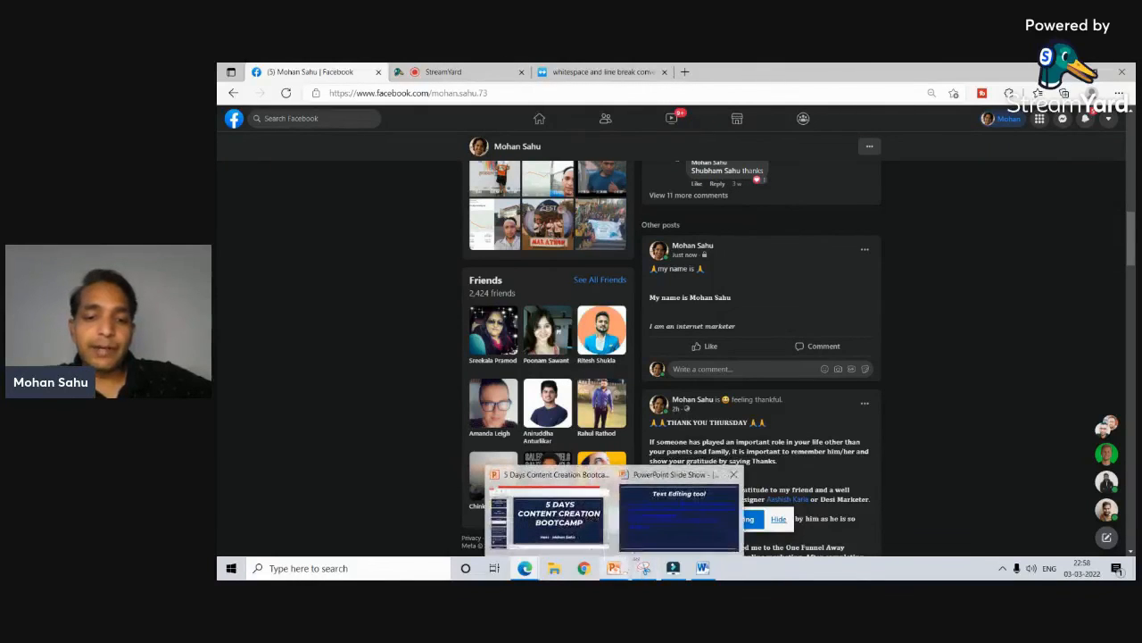
{"action": "left_click", "coordinate": [666, 514]}
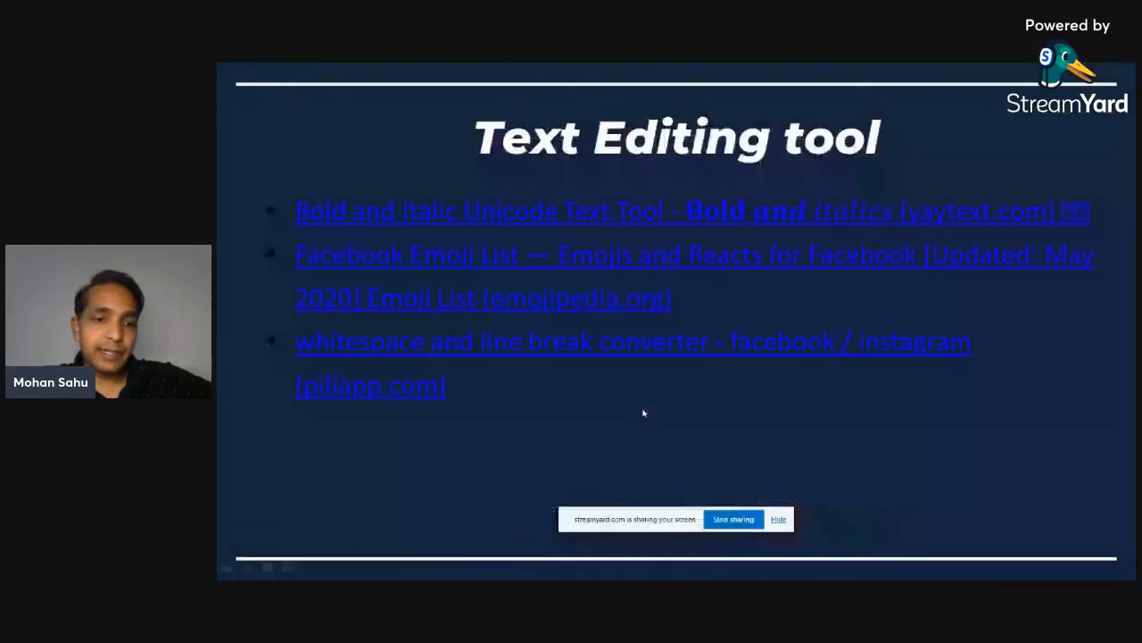
{"action": "left_click", "coordinate": [565, 408]}
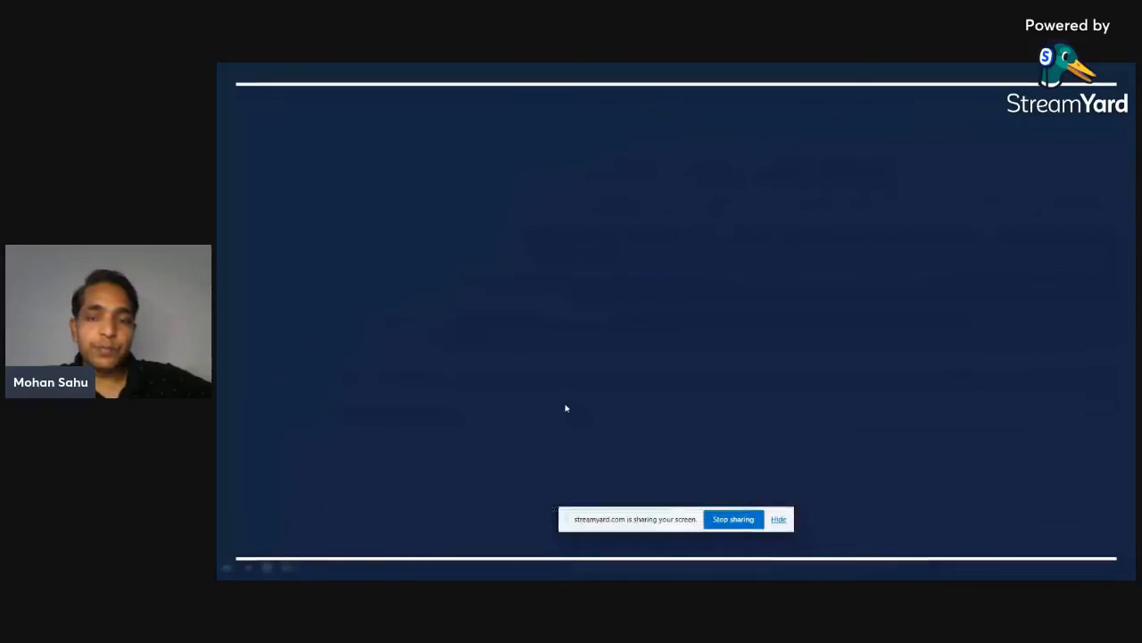